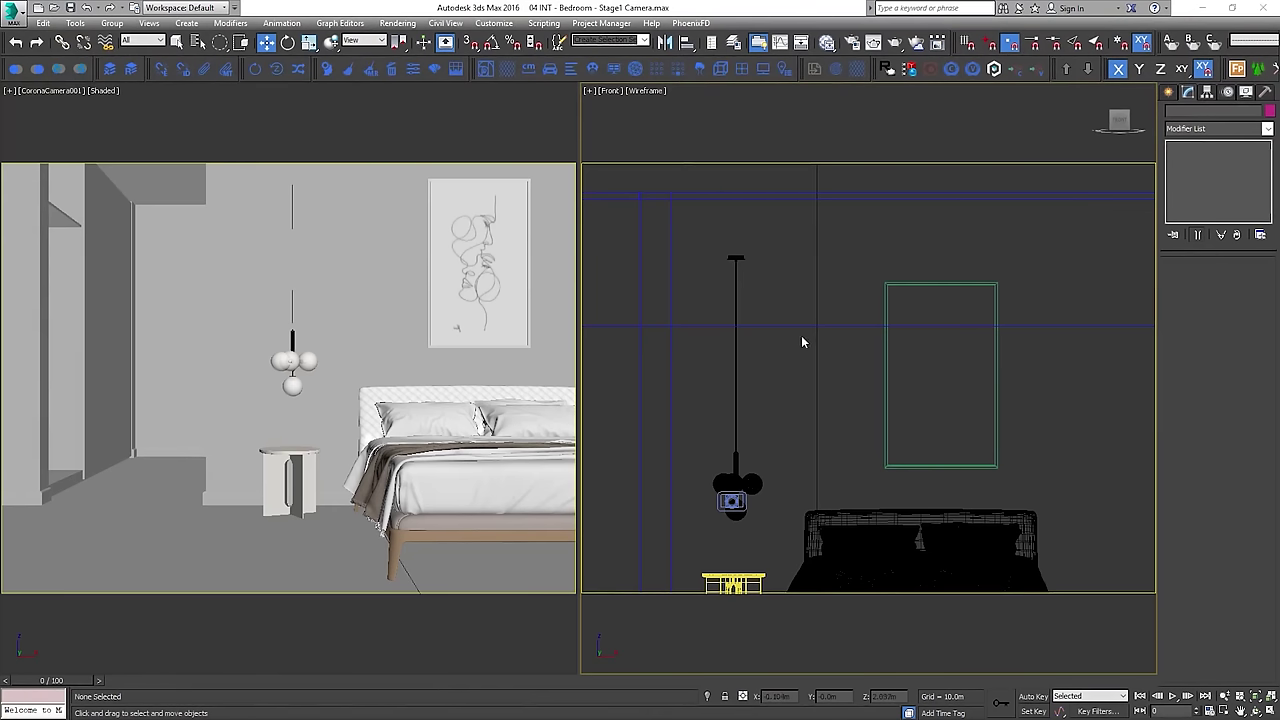
Enable the render material override and assign a new CoronaMtl to it
click(856, 46)
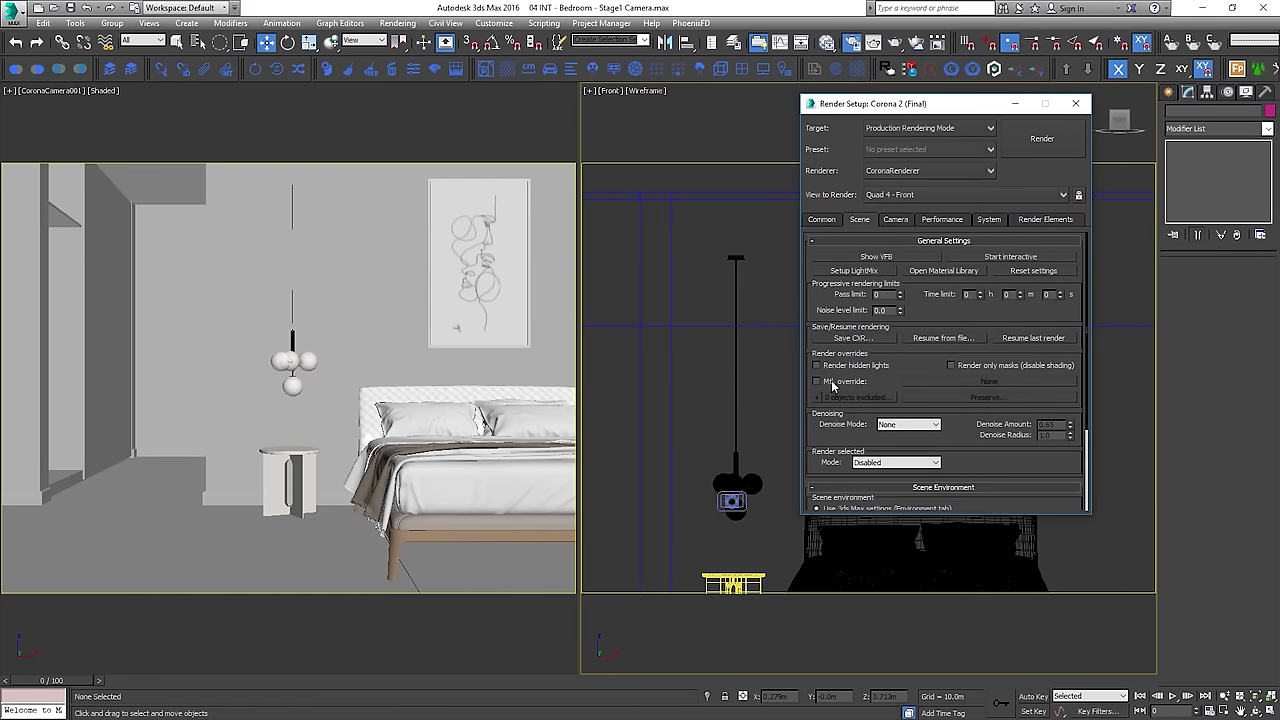
click(826, 382)
click(962, 381)
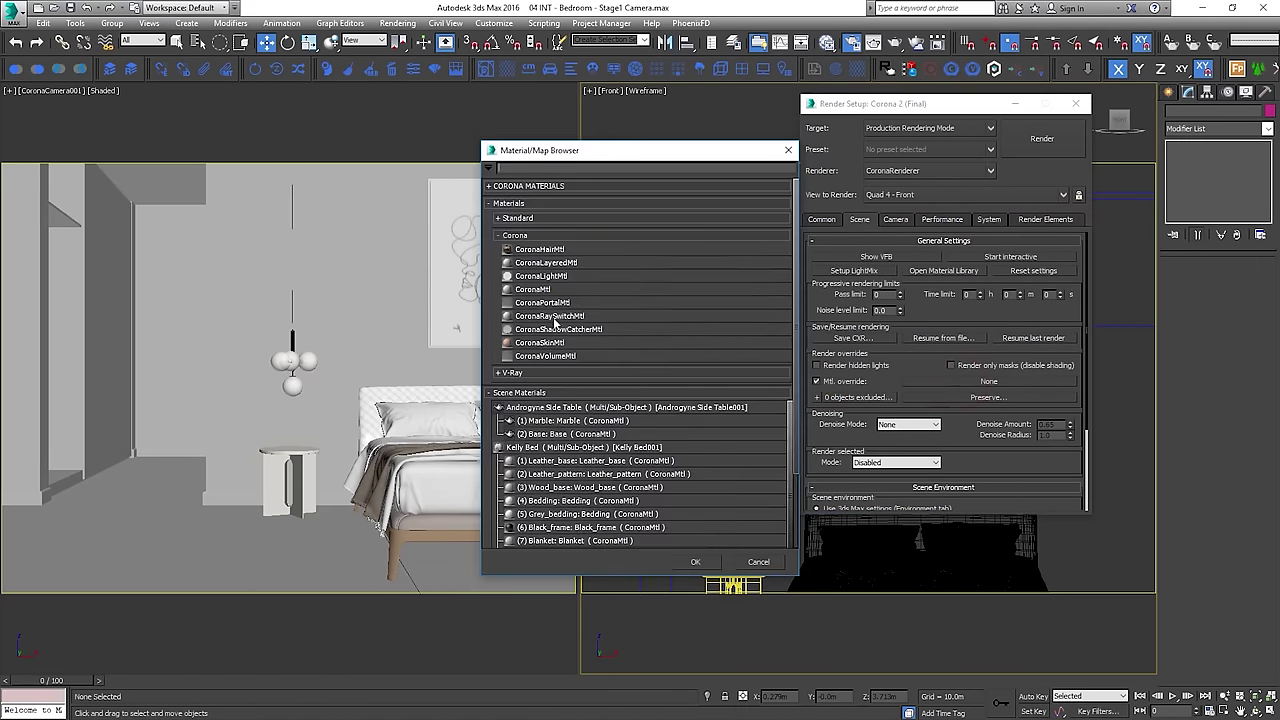
double_click(556, 288)
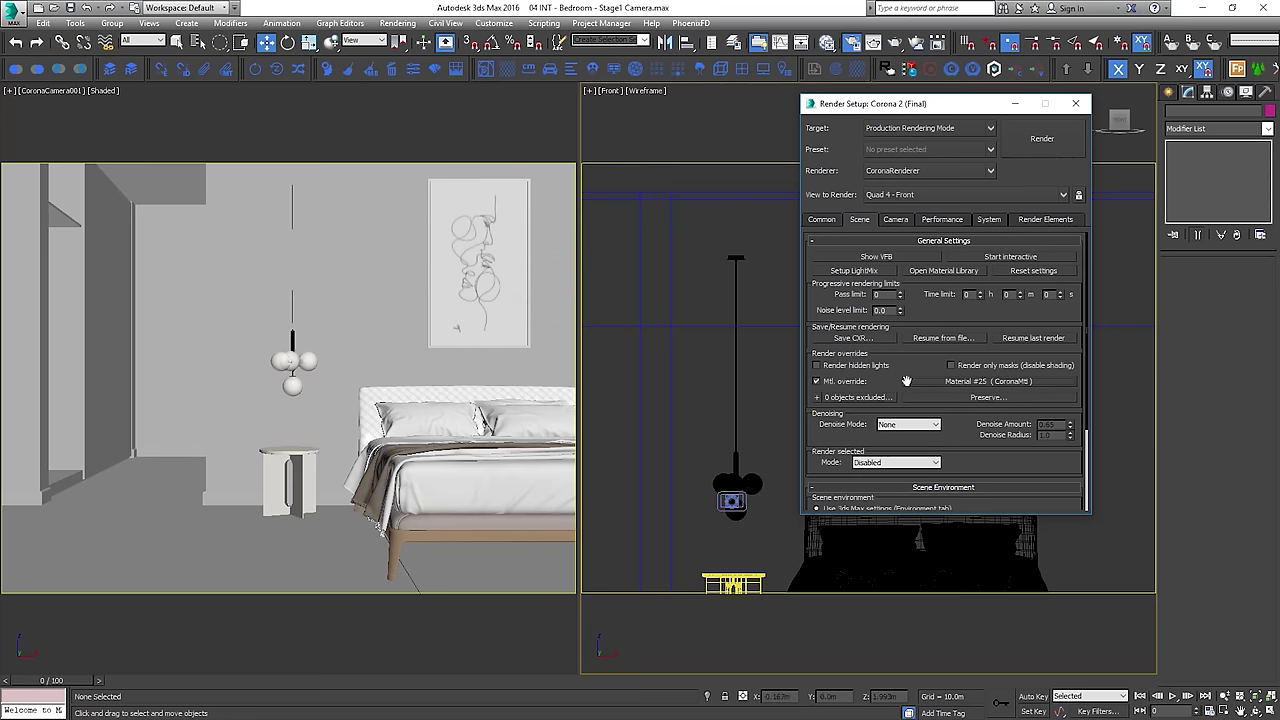
Exclude the pendant lamp from the material override and close the render settings
click(817, 398)
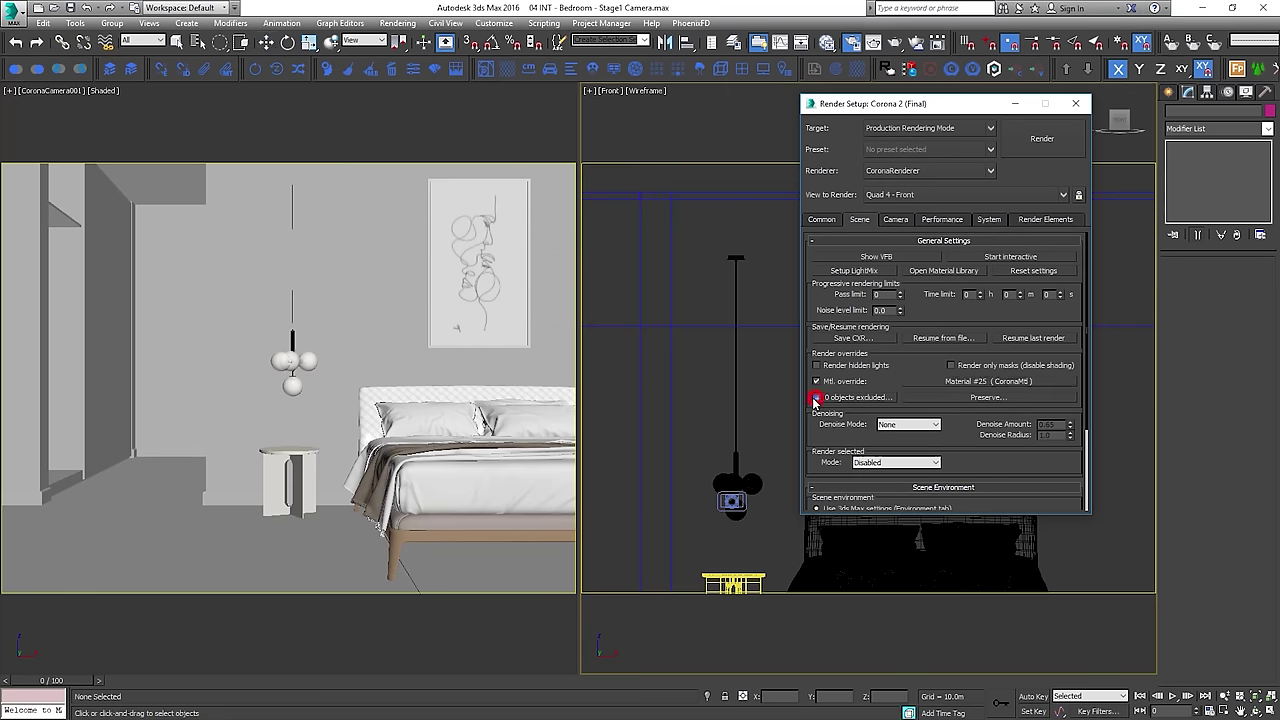
click(292, 340)
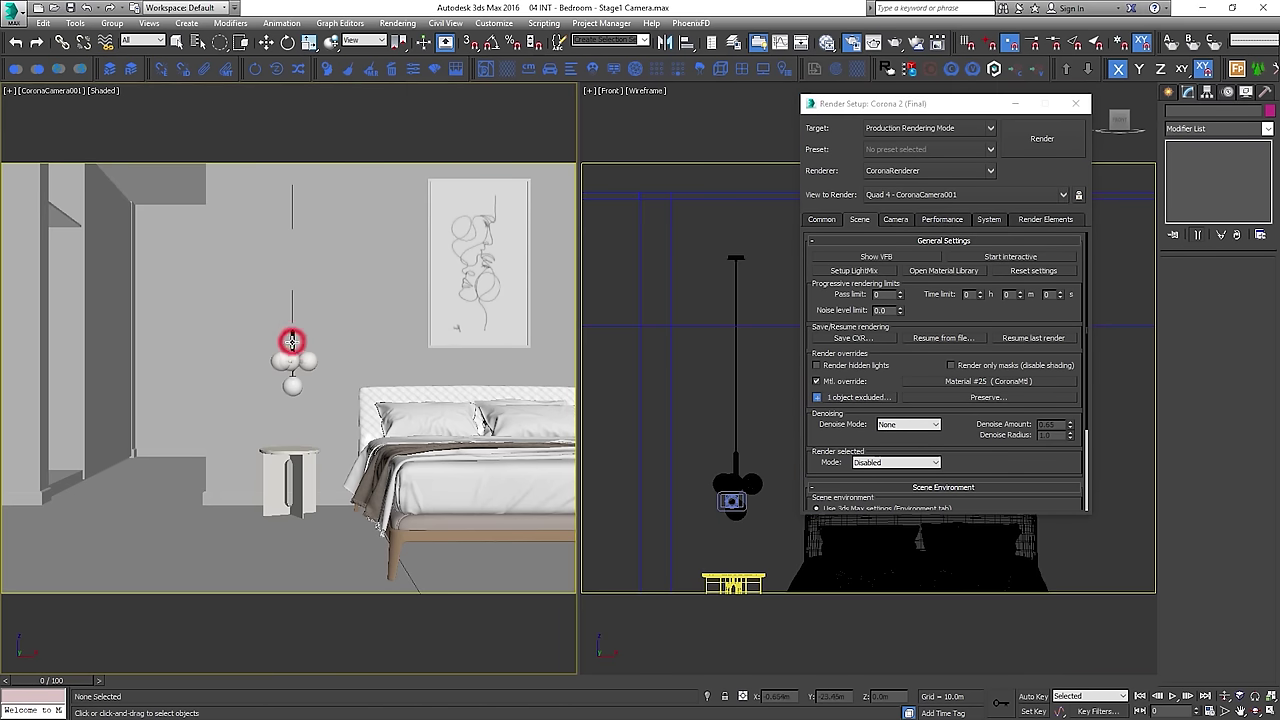
click(817, 398)
key(w)
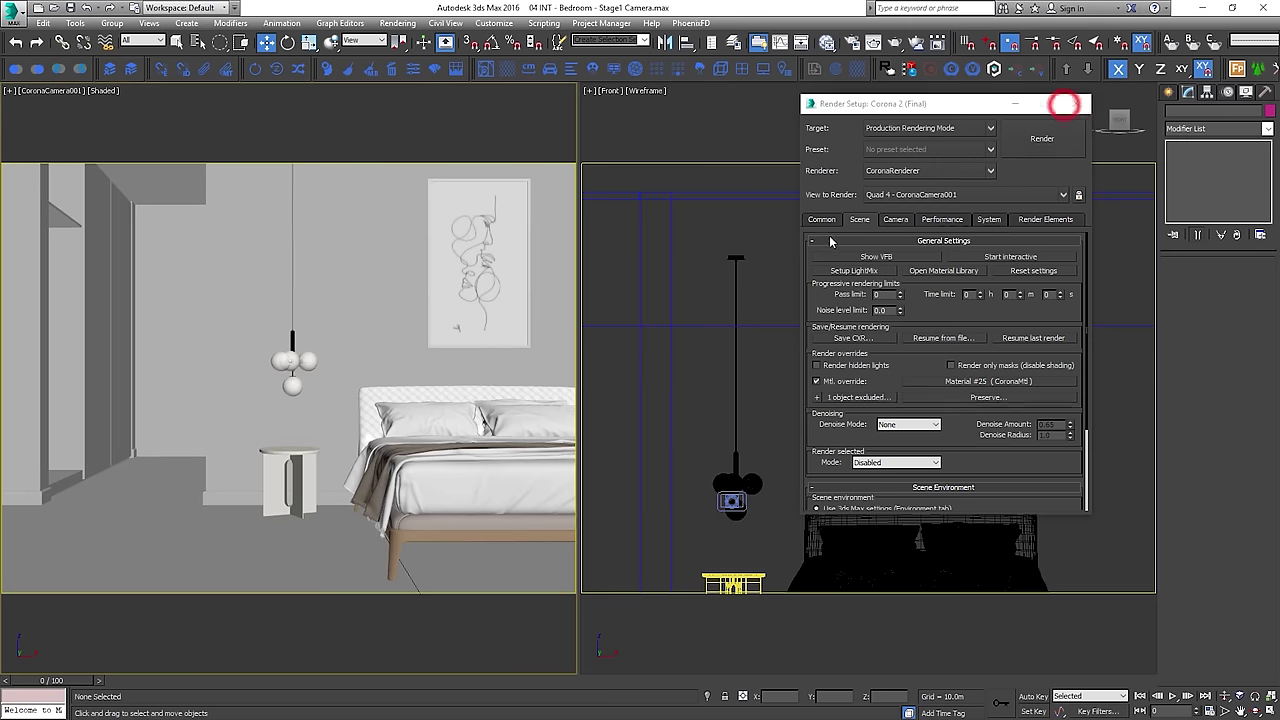
click(1075, 103)
Assign a CoronaSky map as the scene's environment map
middle_click(825, 246)
key(8)
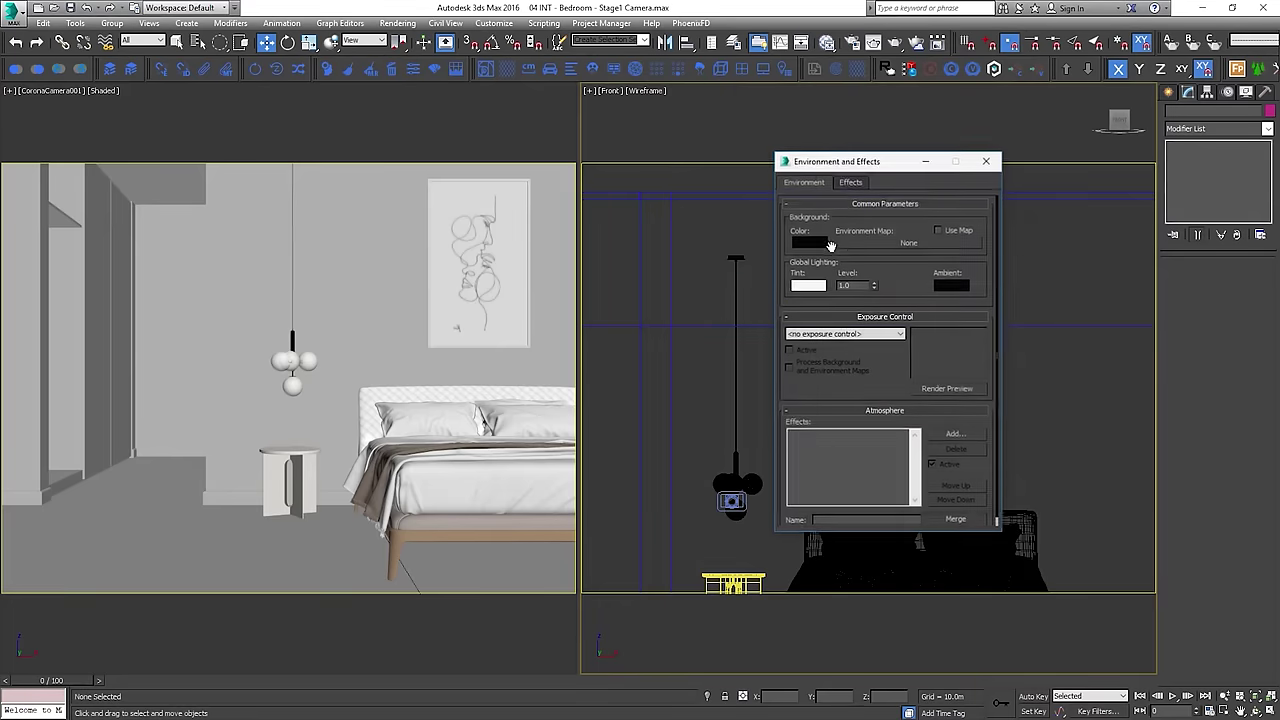
click(868, 241)
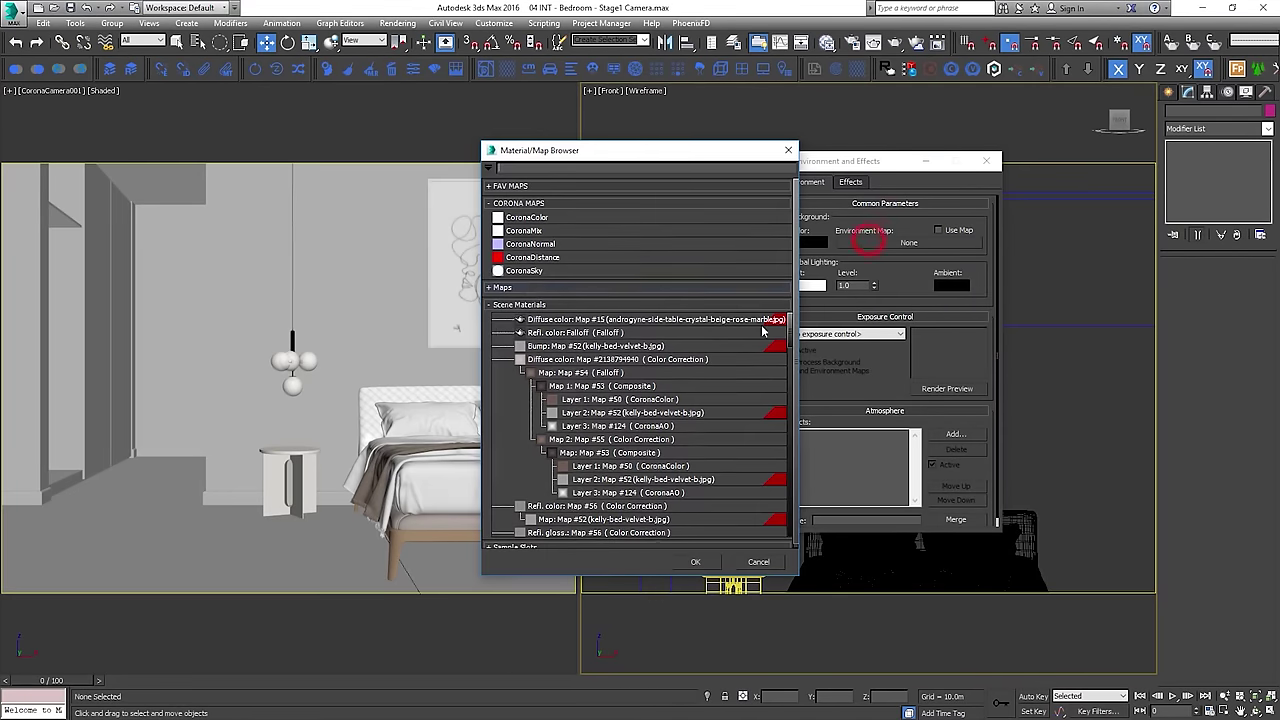
double_click(530, 272)
Preview the sky lighting from CoronaCamera001 in a Corona interactive render and close the frame buffer
right_click(664, 260)
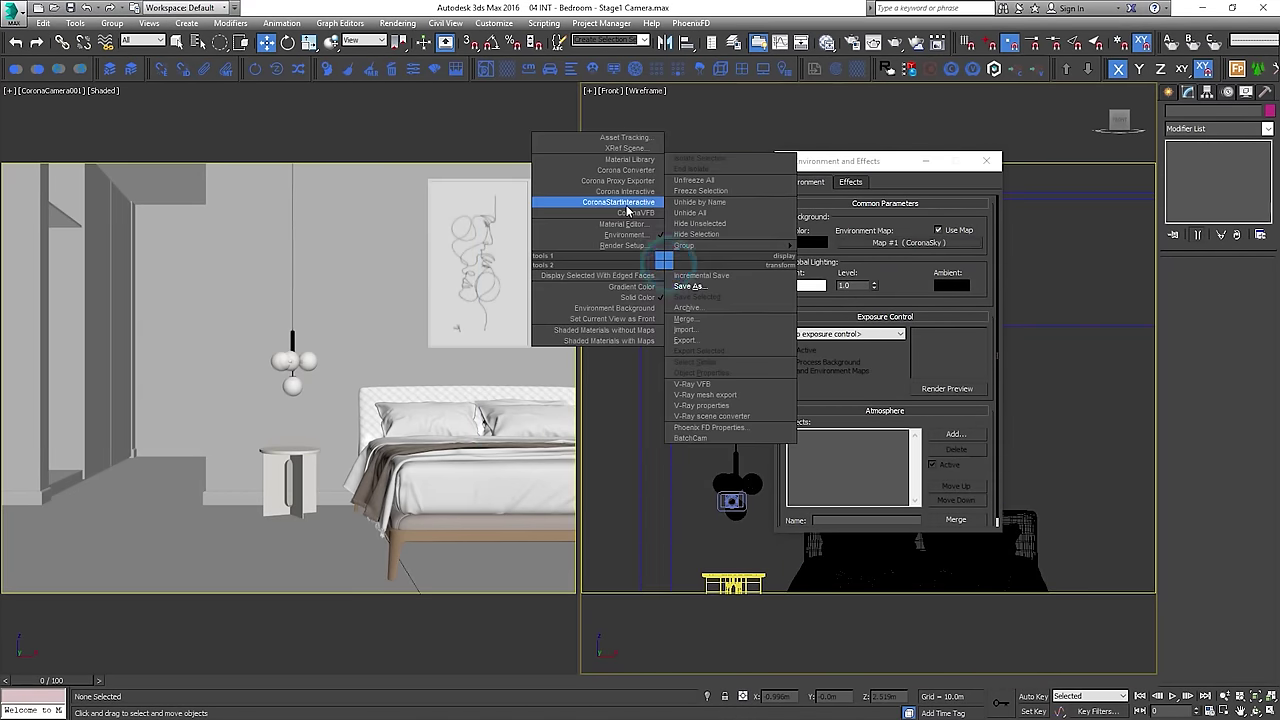
click(626, 203)
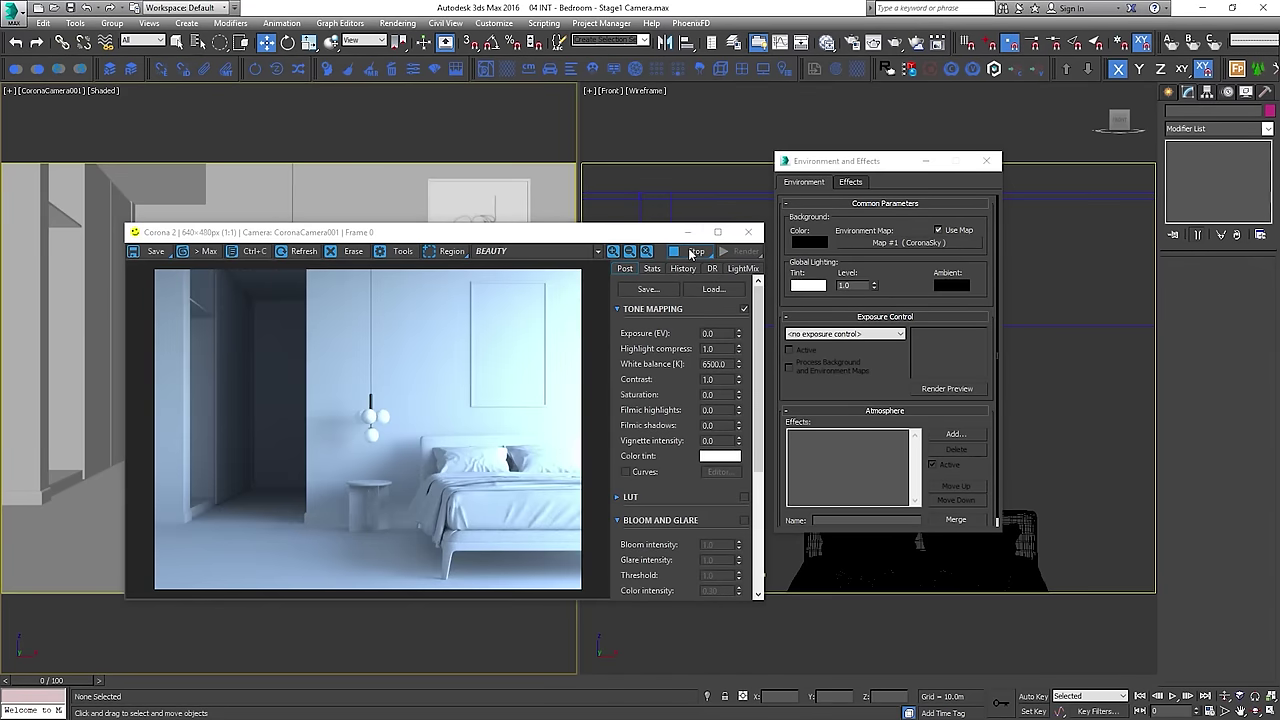
click(749, 232)
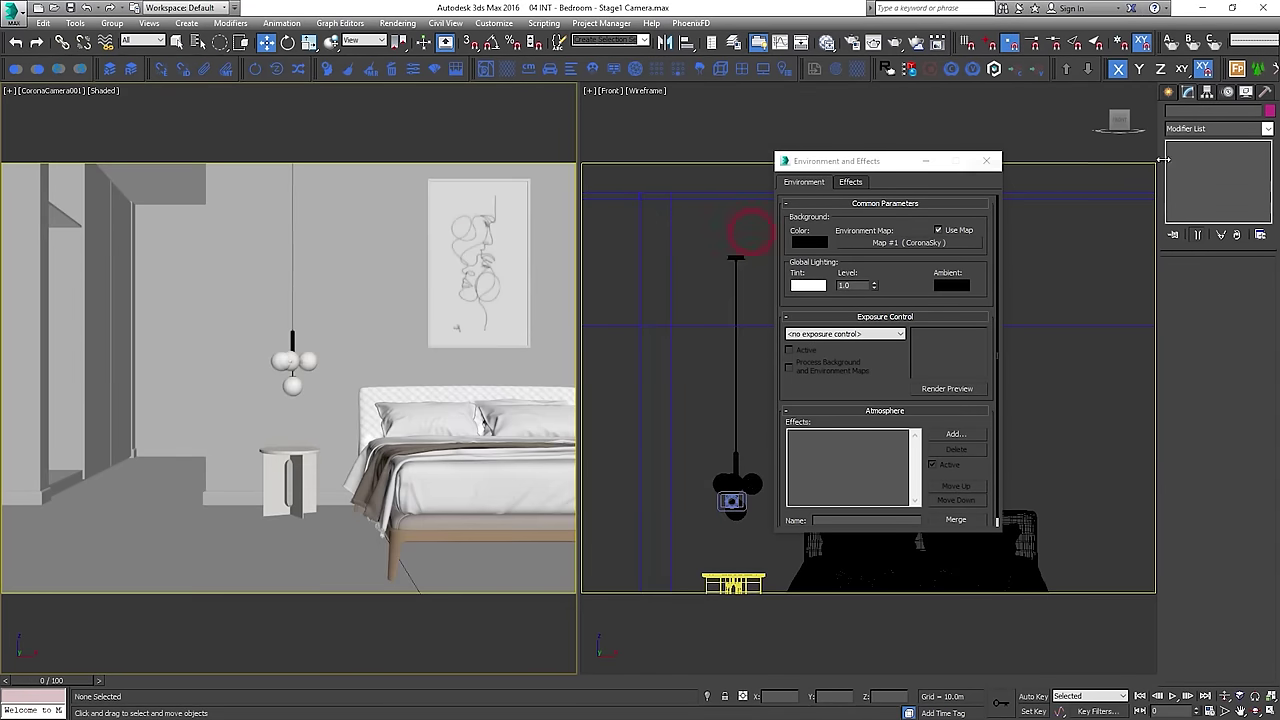
Create a sphere-shaped Corona light with a radius of about 0.24 m on the floor in front of the side table
click(1168, 92)
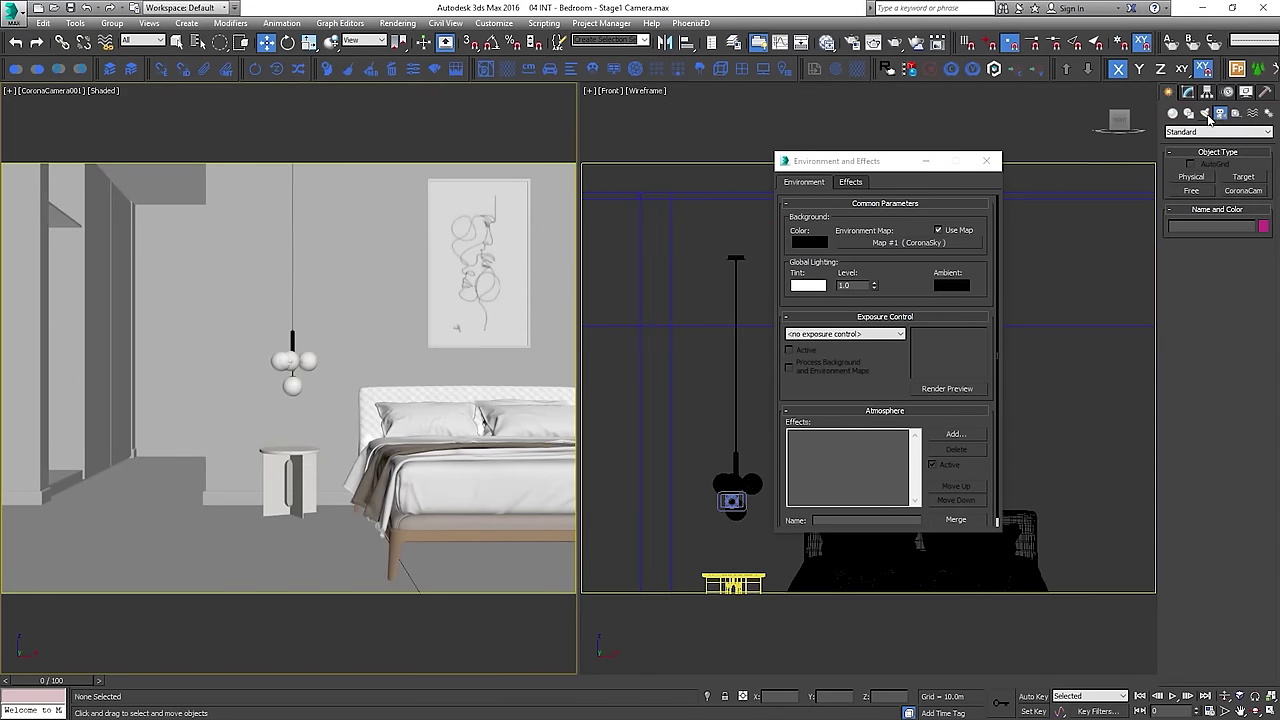
click(1205, 113)
click(1215, 131)
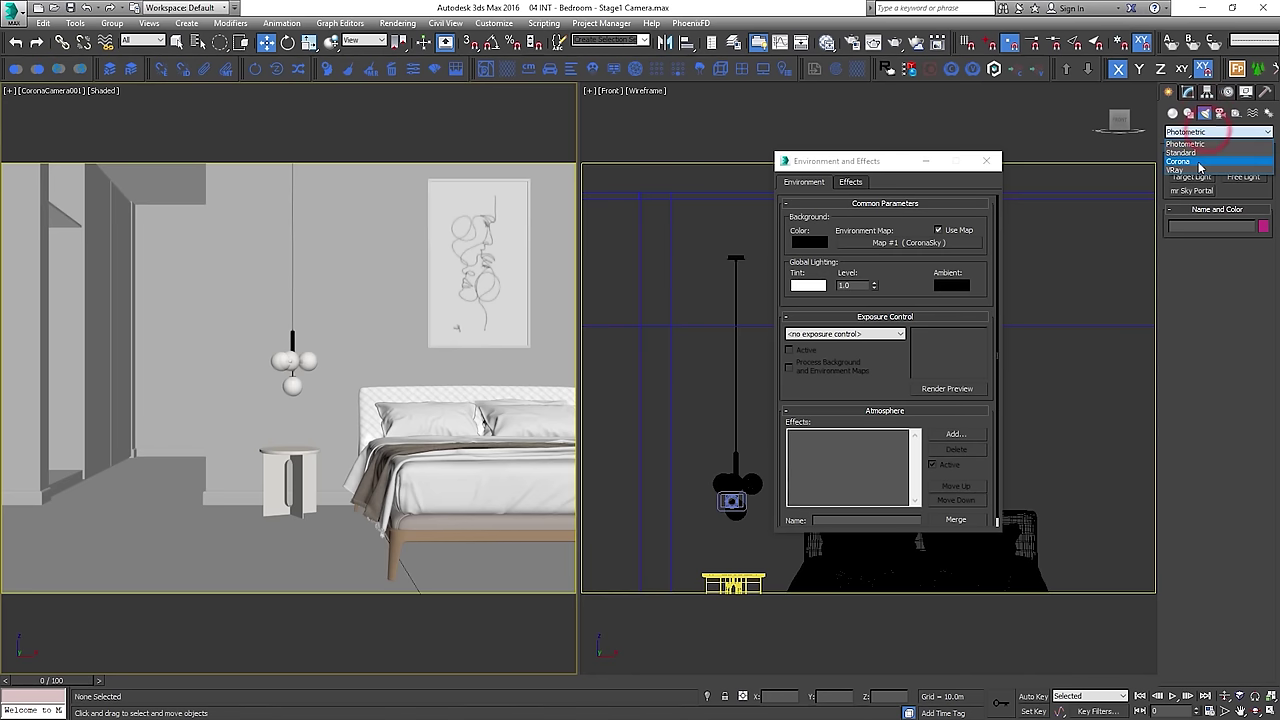
click(1199, 162)
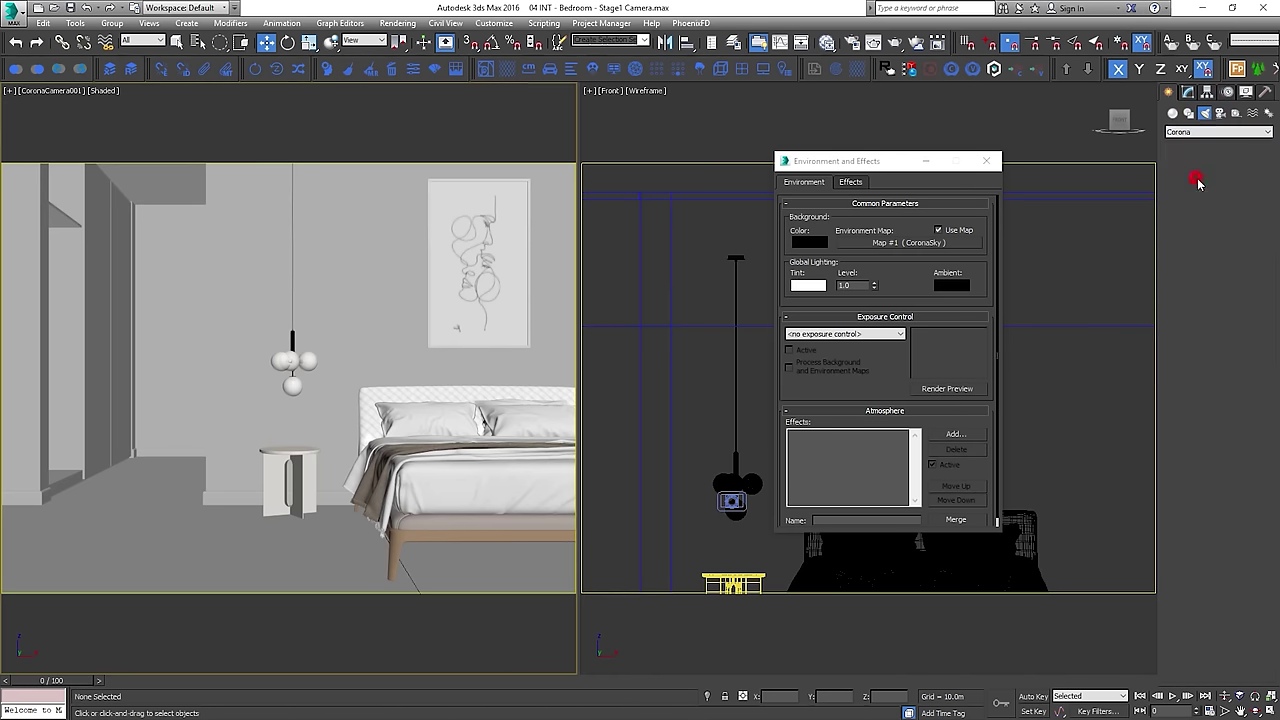
click(1196, 179)
click(1242, 367)
click(1225, 364)
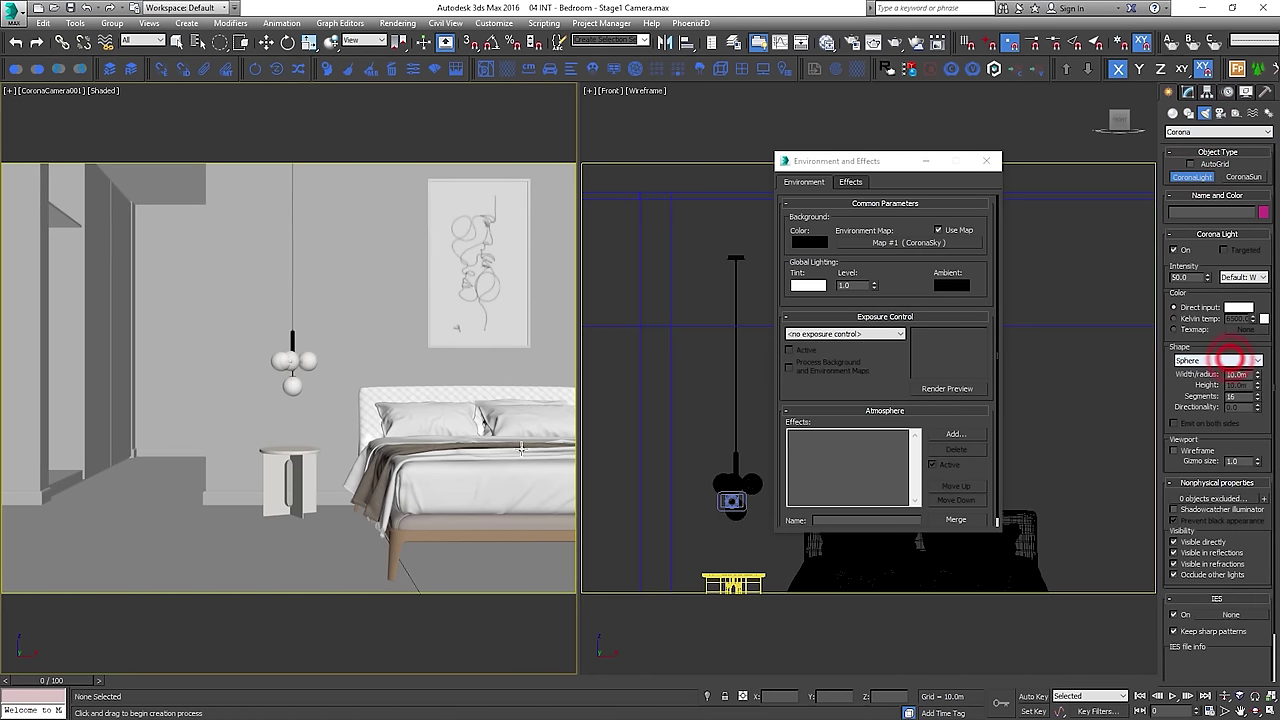
drag(287, 538, 318, 545)
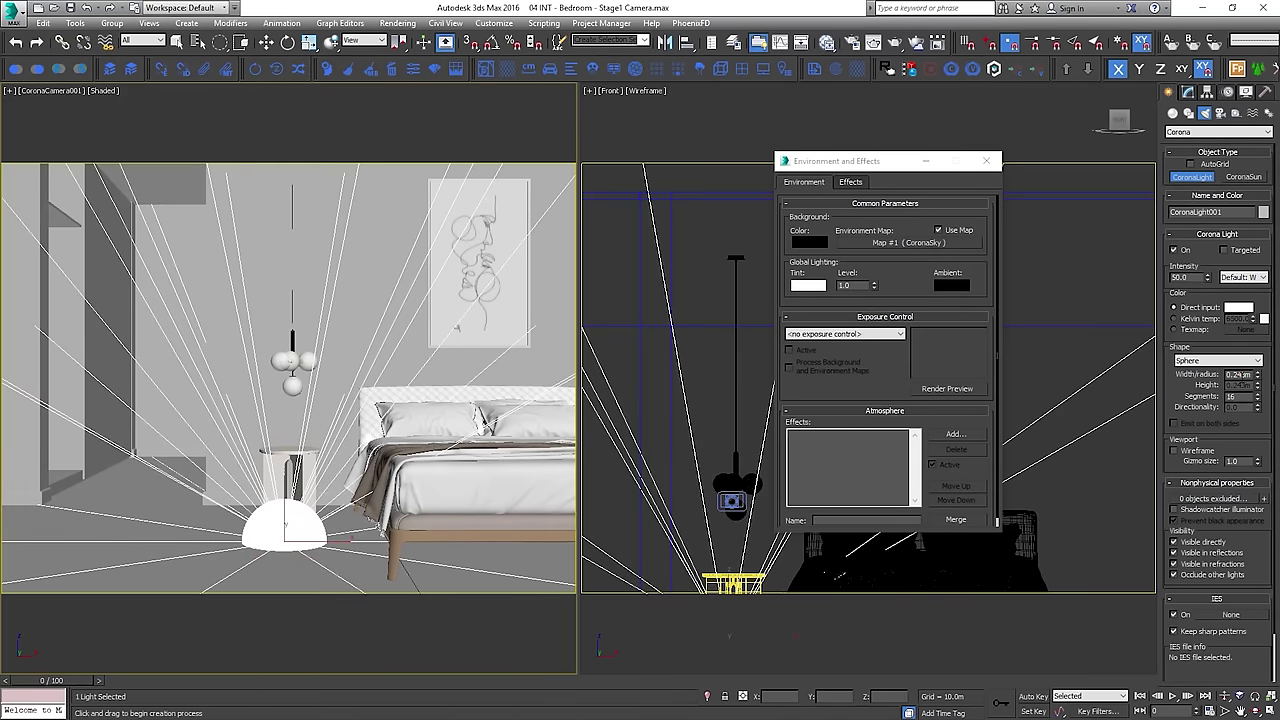
Set the sphere light's radius to 0.02 m and its viewport gizmo size to 0.01
double_click(1241, 375)
text(0.02)
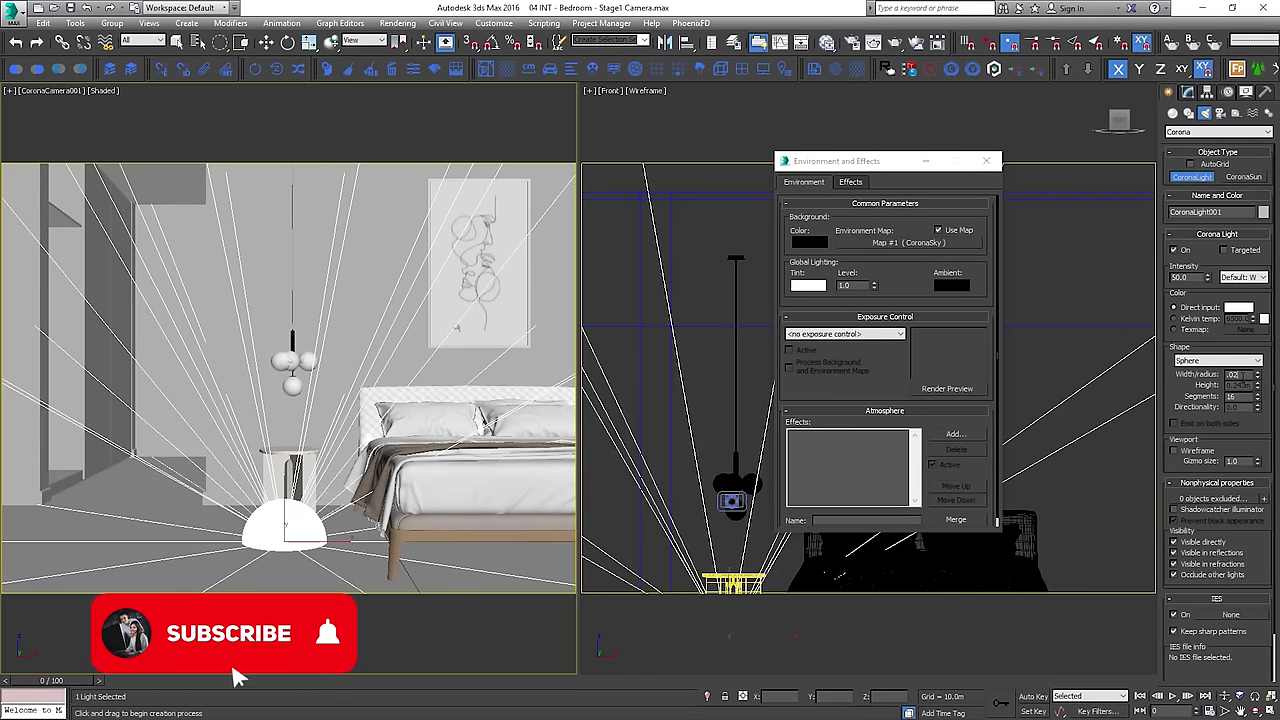
key(Return)
double_click(1234, 460)
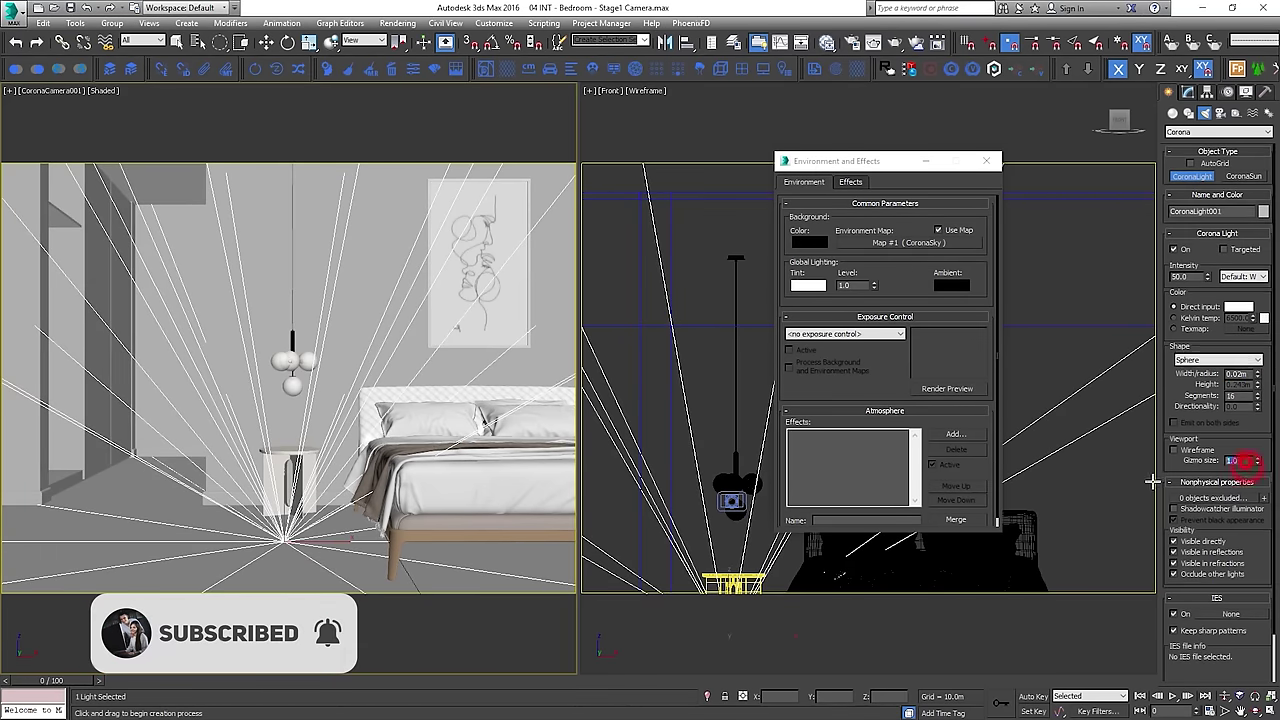
text(0.01)
key(Return)
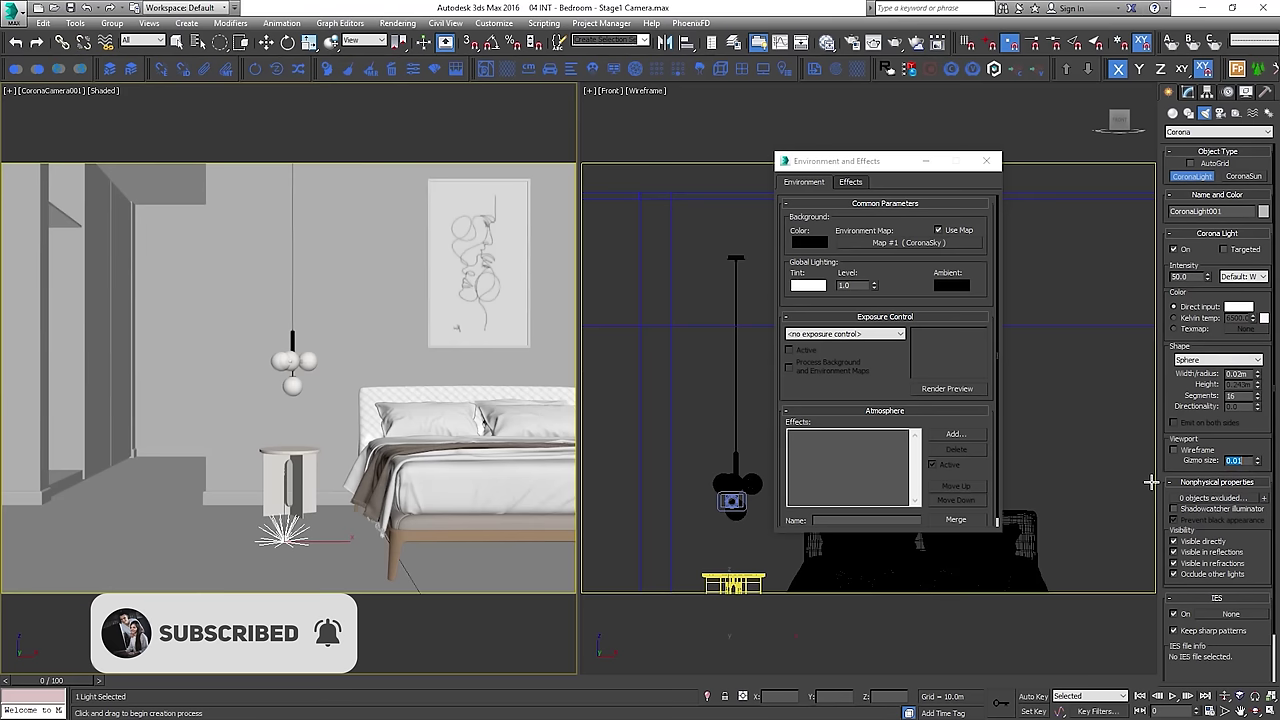
Close the environment settings and raise the light in the front view to the pendant's globes, at about Z 0.96 m
click(986, 163)
scroll(877, 300, down, 4)
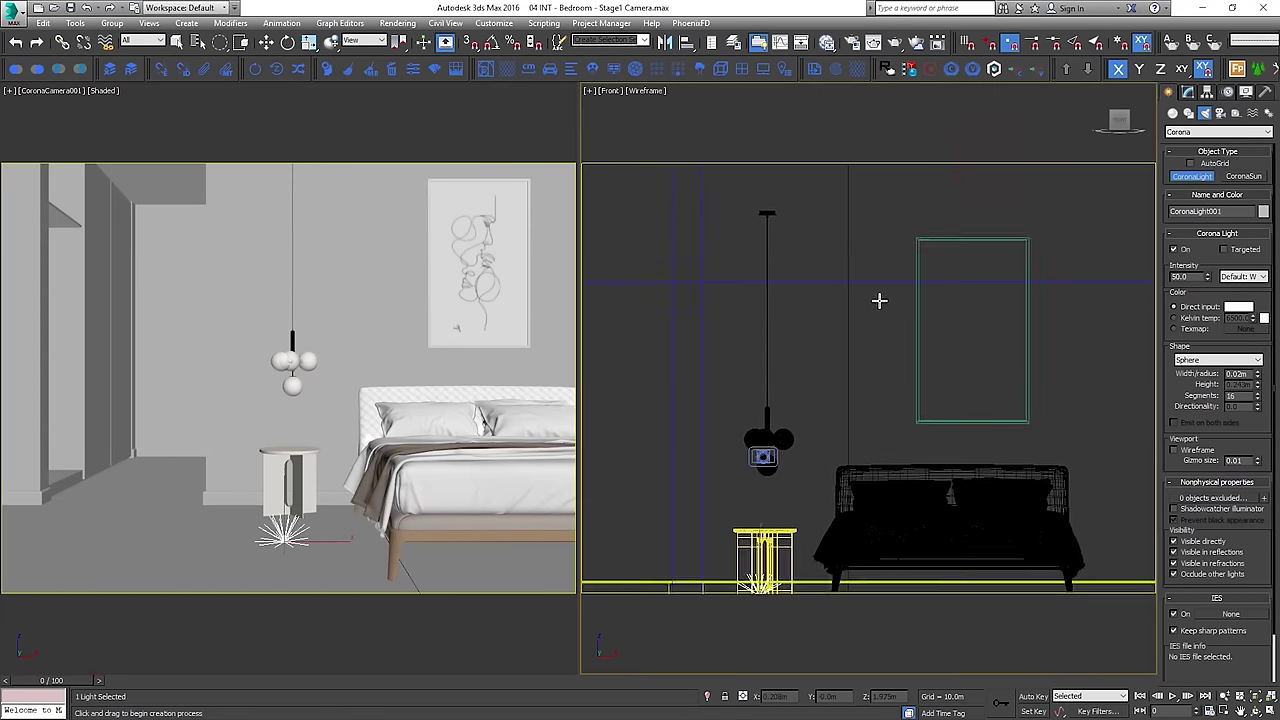
key(w)
drag(847, 422, 861, 351)
scroll(850, 360, up, 2)
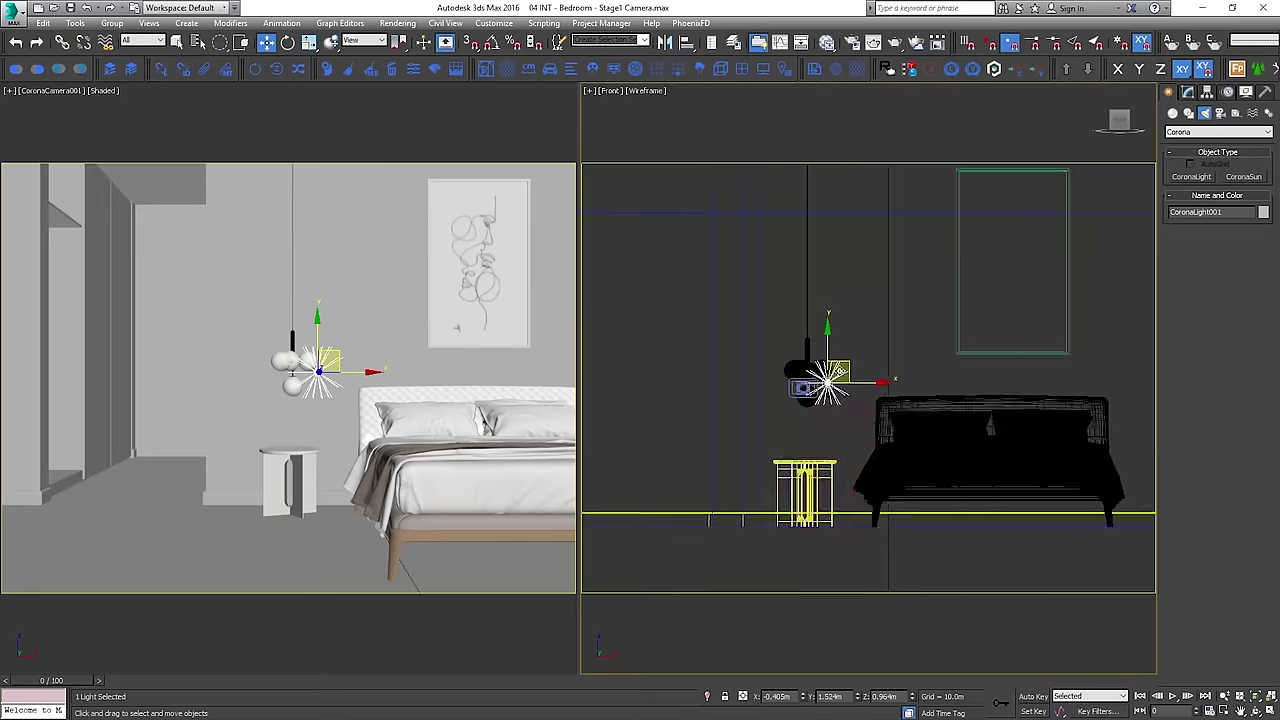
Move the light in the top view to the pendant above the side table, at about X -0.43 m, Y 2.31 m
key(t)
scroll(843, 373, up, 3)
scroll(914, 371, down, 6)
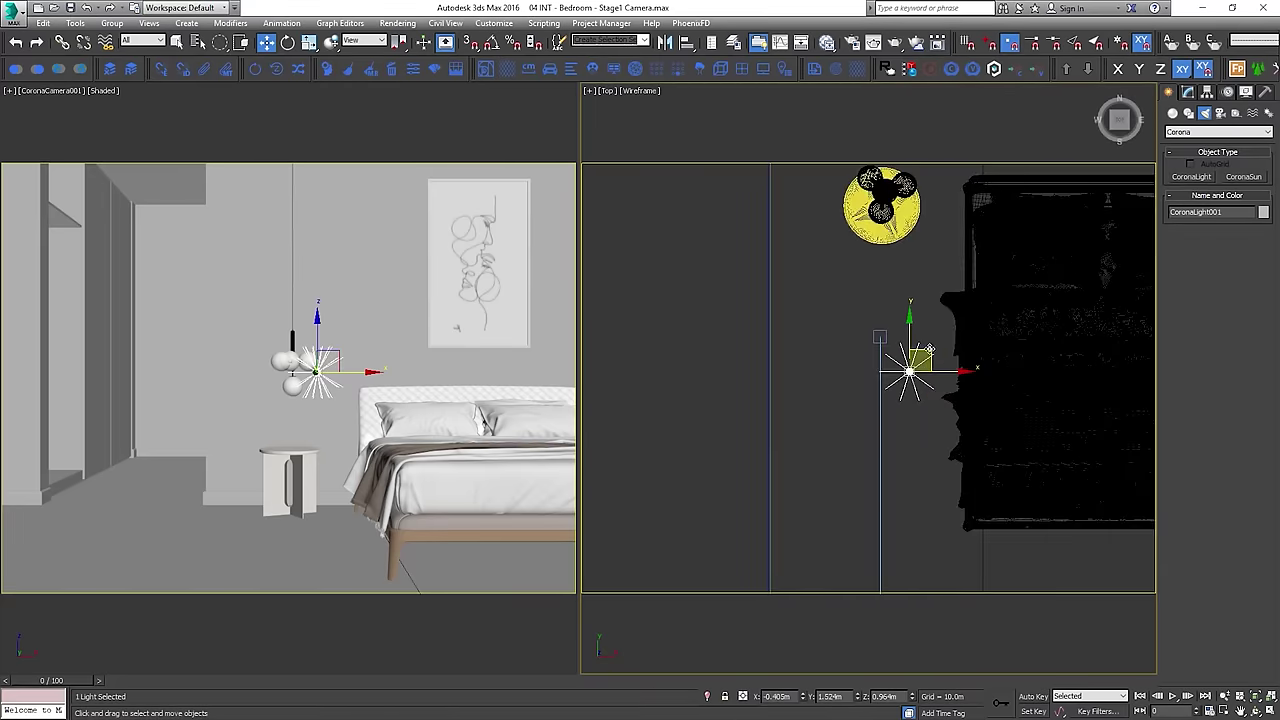
drag(929, 349, 925, 212)
scroll(930, 350, up, 6)
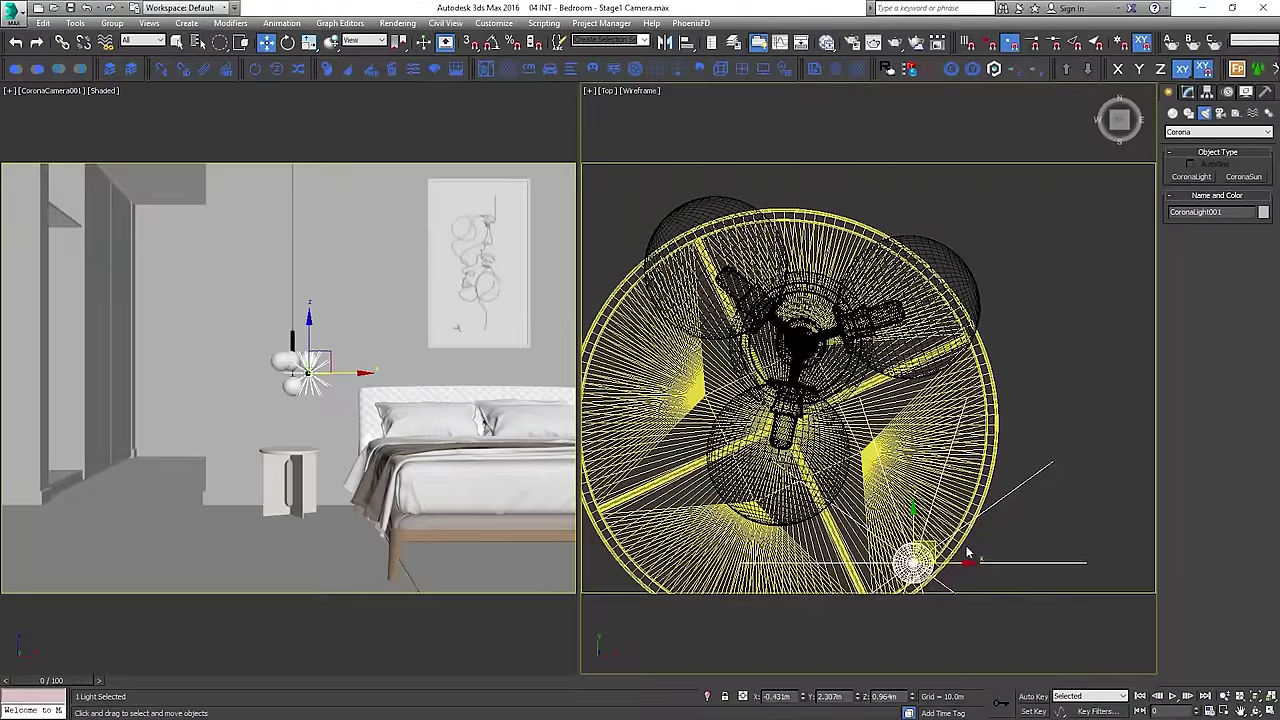
Fit the light over a pendant bulb and place three instanced copies inside the remaining globes
drag(968, 553, 732, 274)
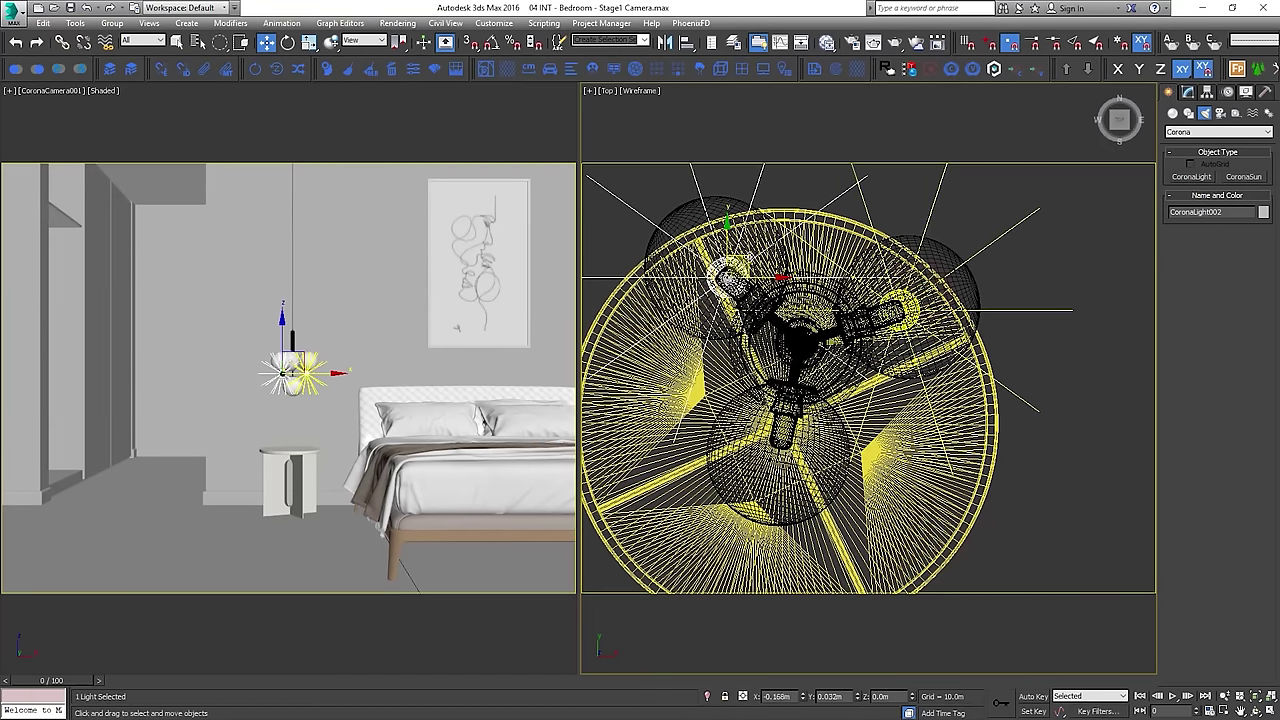
click(572, 340)
click(628, 421)
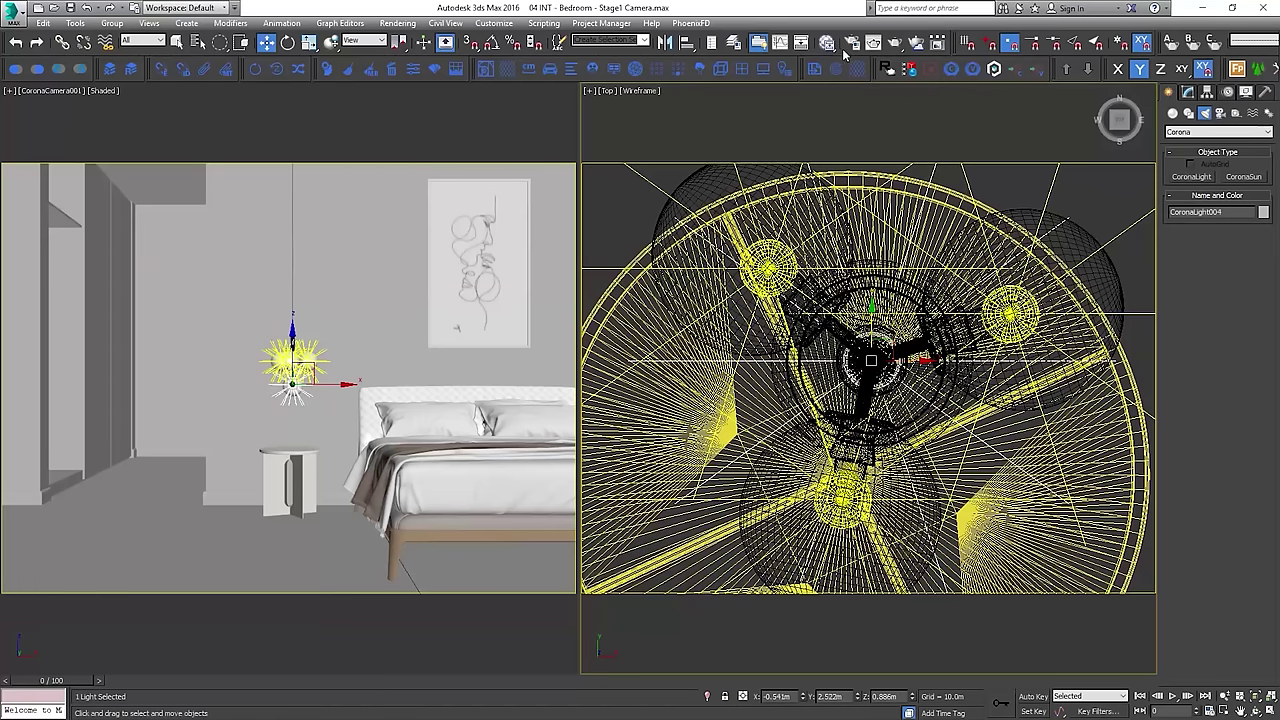
Generate a Corona interactive LightMix setup with layers separated by instanced lights and included in denoising
click(851, 43)
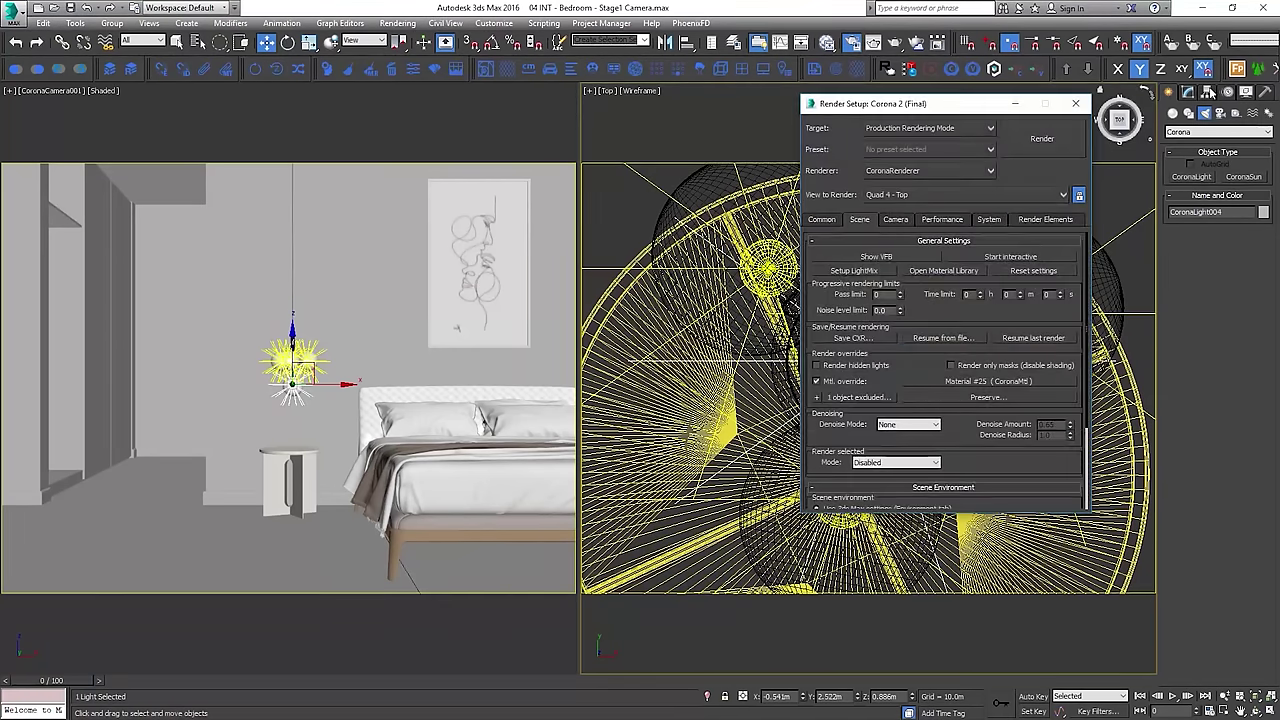
click(1188, 92)
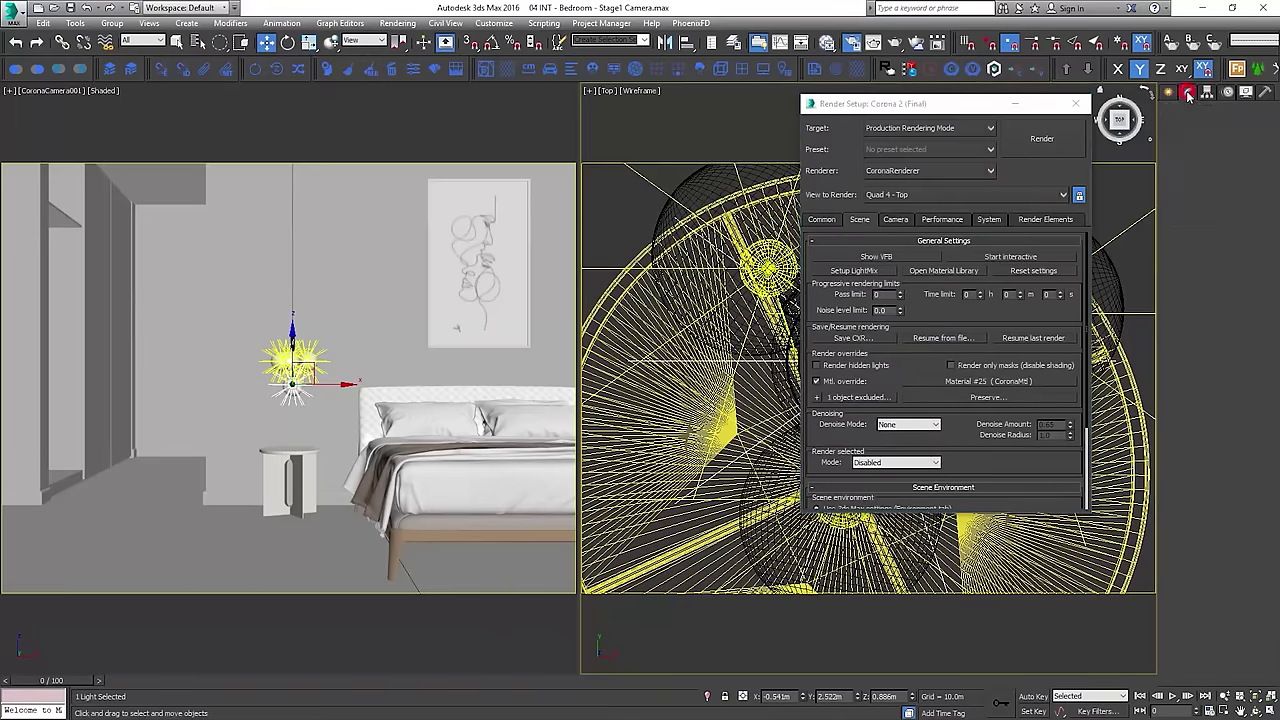
click(870, 272)
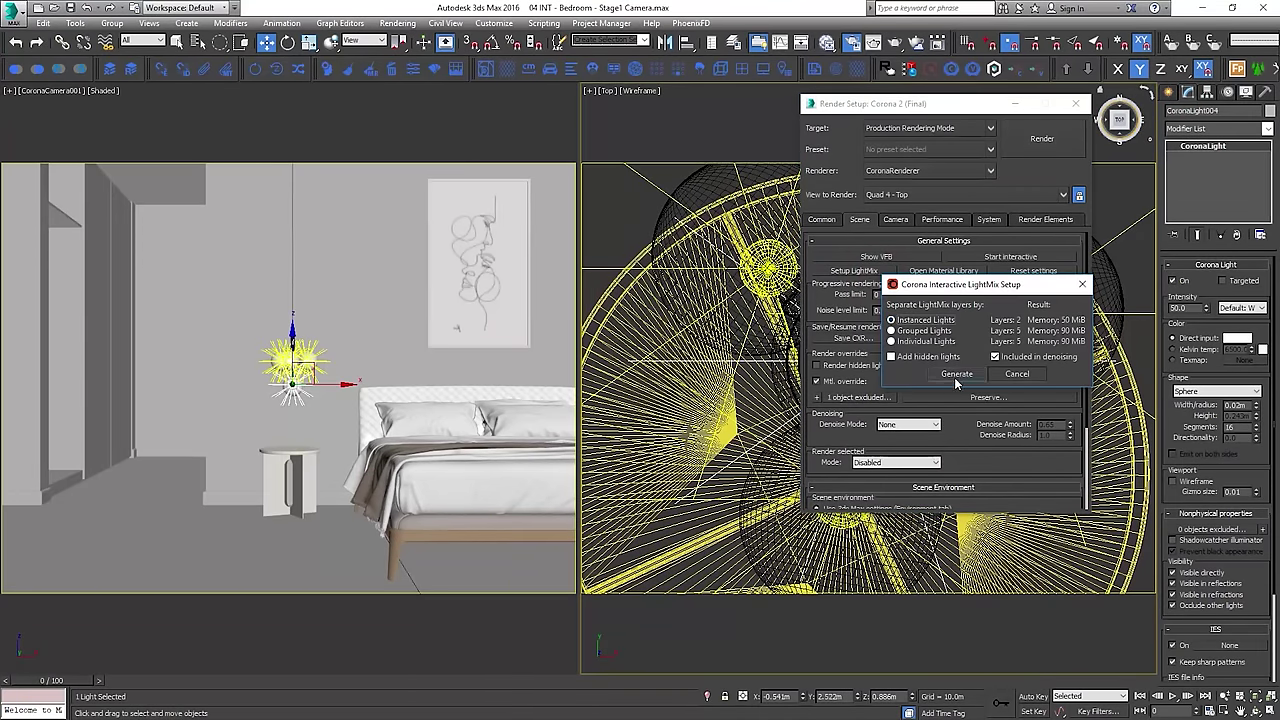
click(956, 374)
Rename the CoronaLight001 render element to Pendant Light
click(1036, 222)
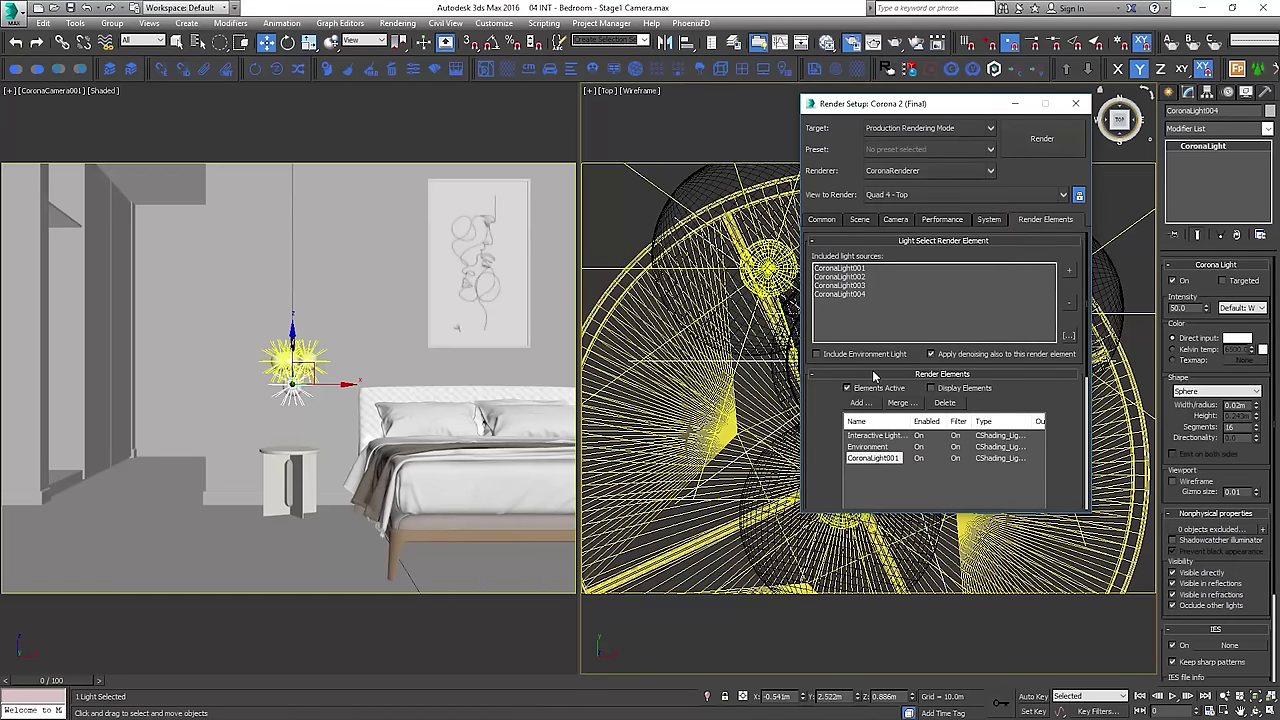
scroll(1063, 415, down, 5)
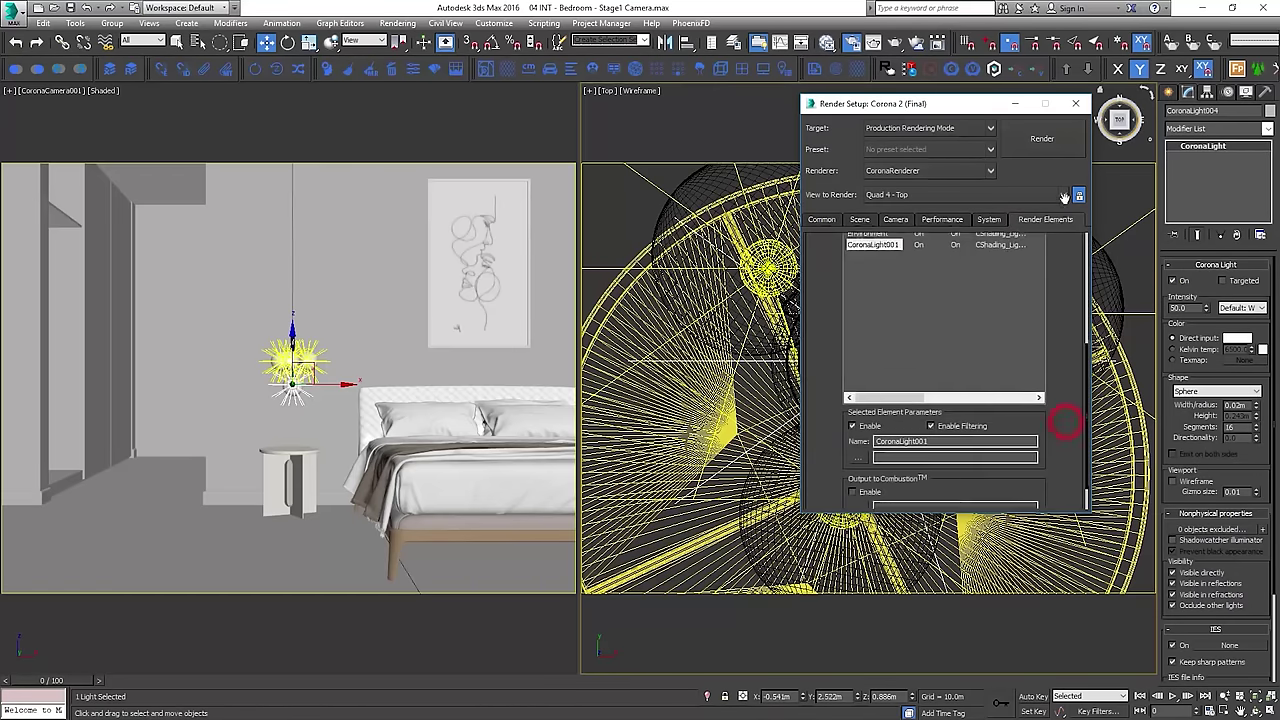
double_click(936, 428)
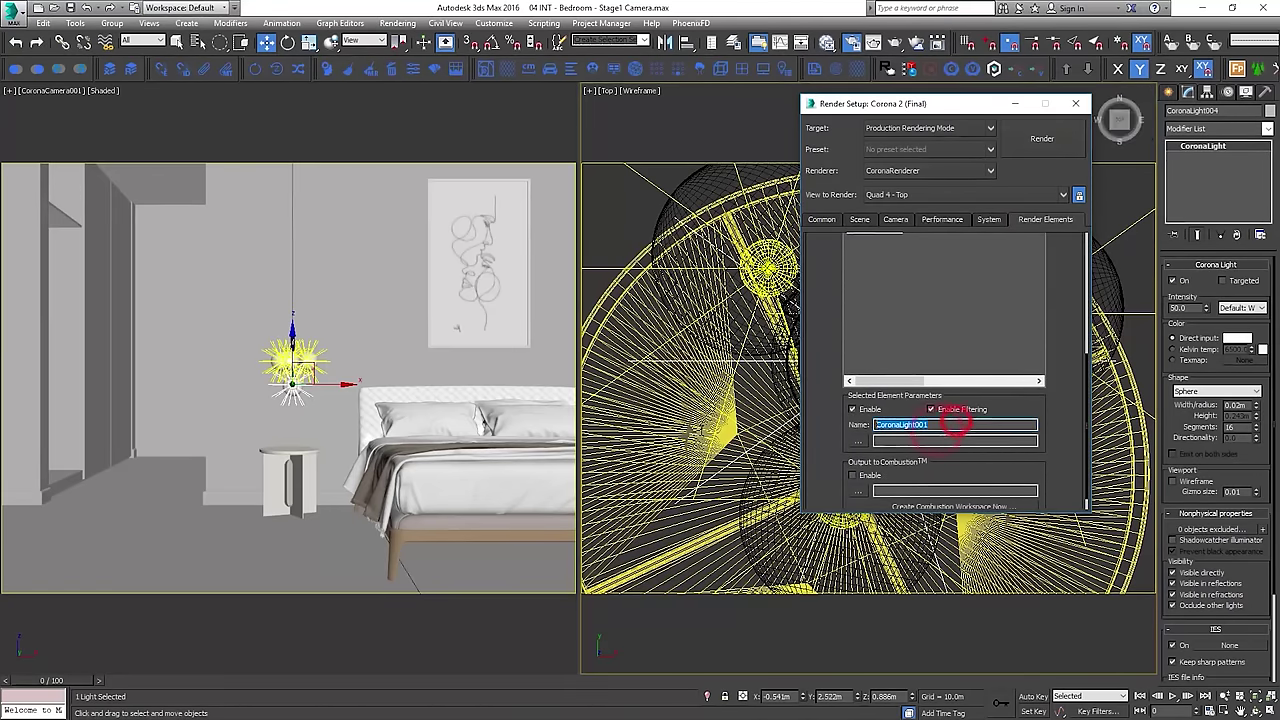
text(Pendant)
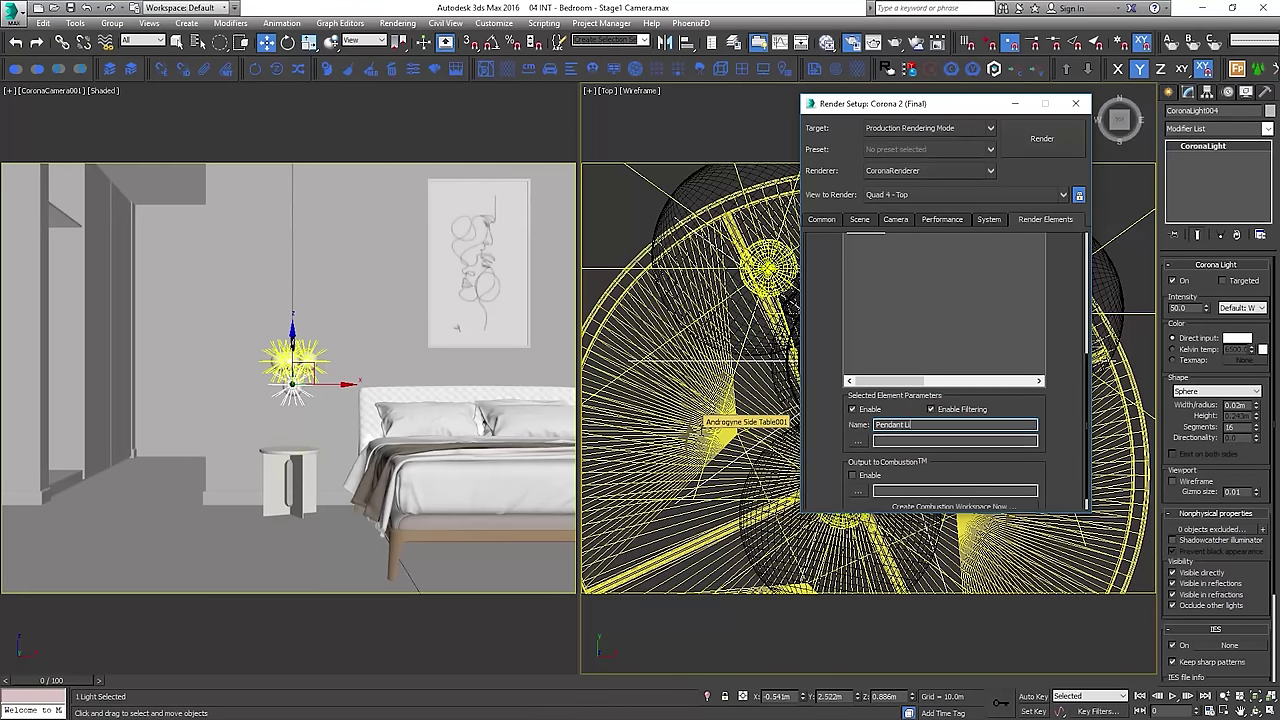
click(1075, 385)
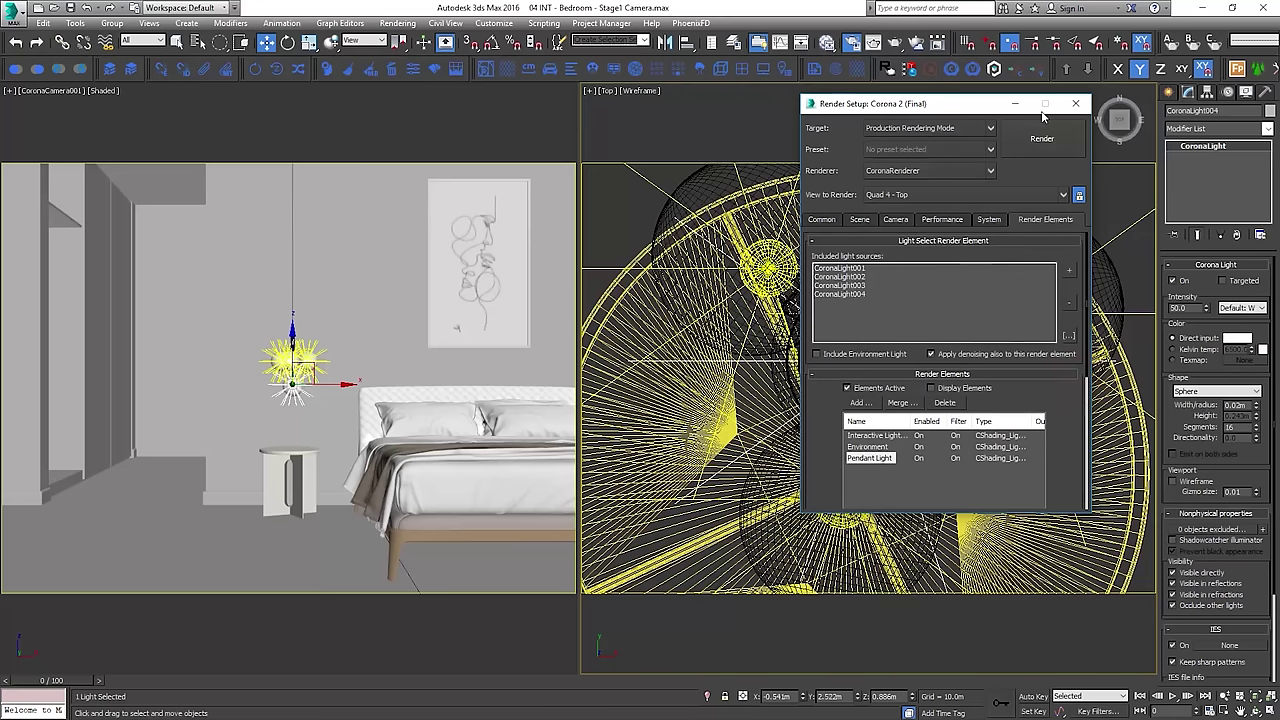
Start a Corona interactive render of the camera view with the LightMix elements
right_click(651, 297)
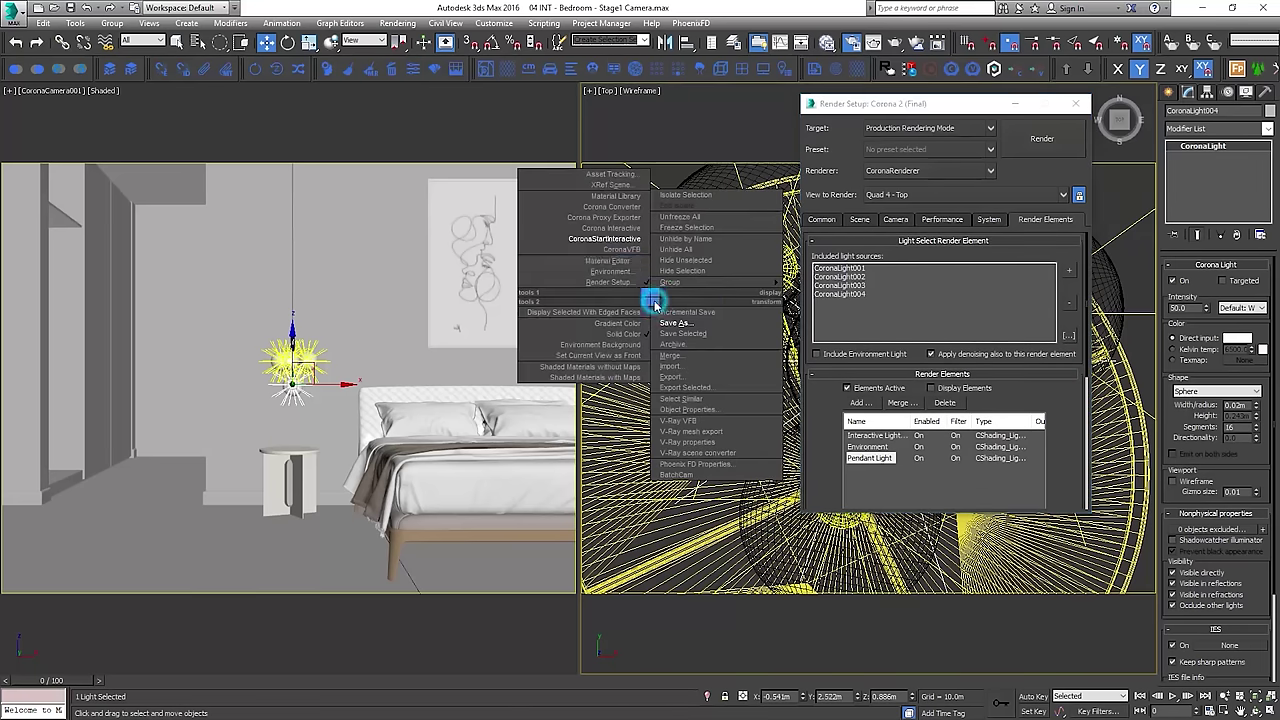
click(608, 240)
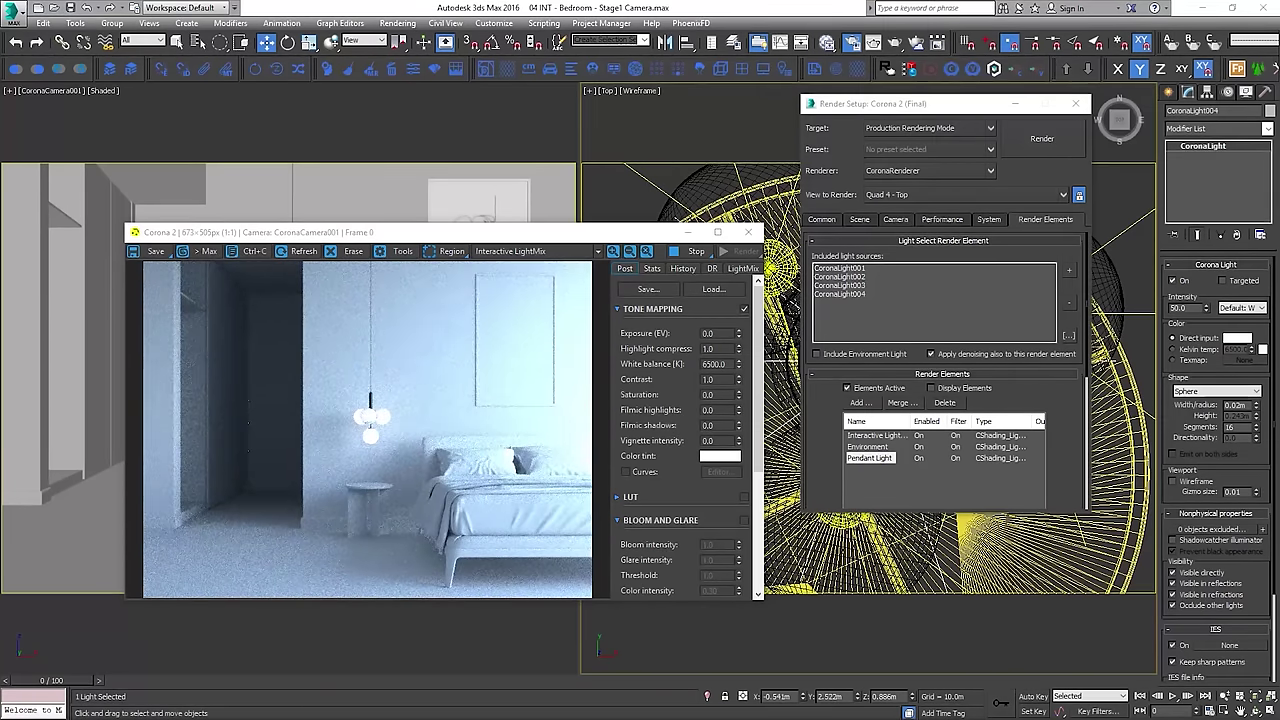
Set the render's highlight compression to 3.0 in the tone mapping settings
drag(527, 234, 577, 181)
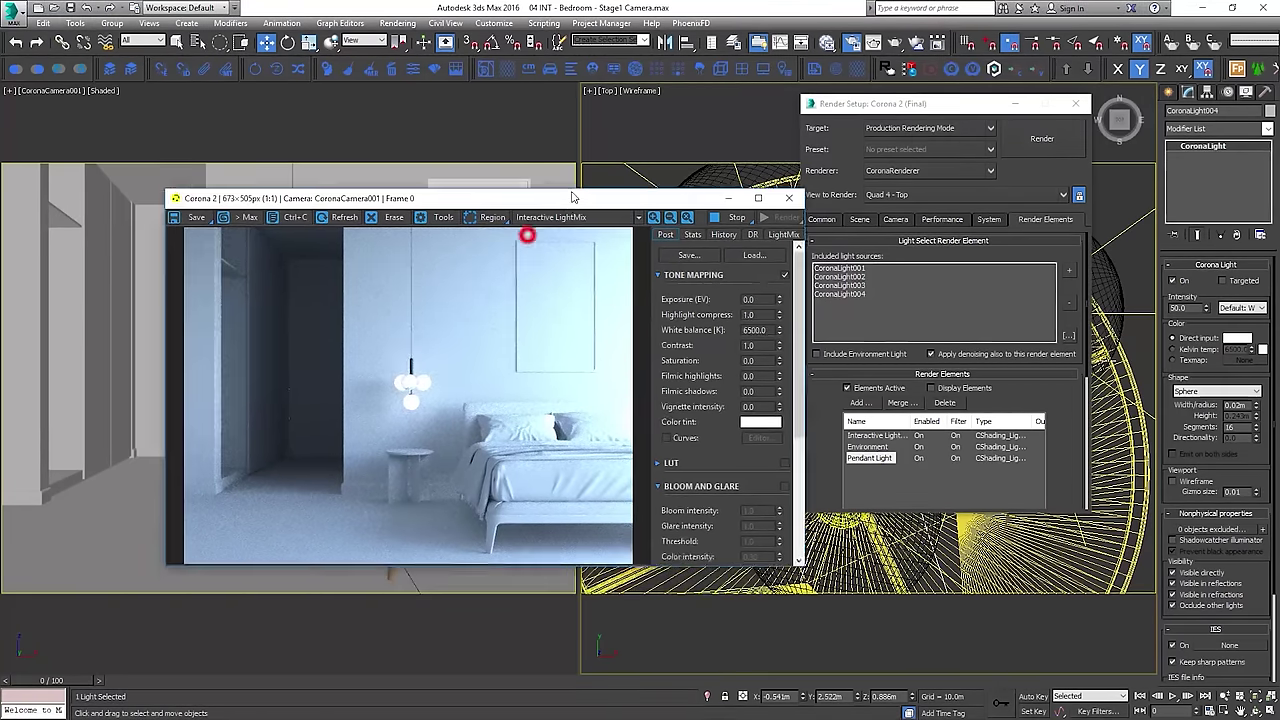
double_click(770, 295)
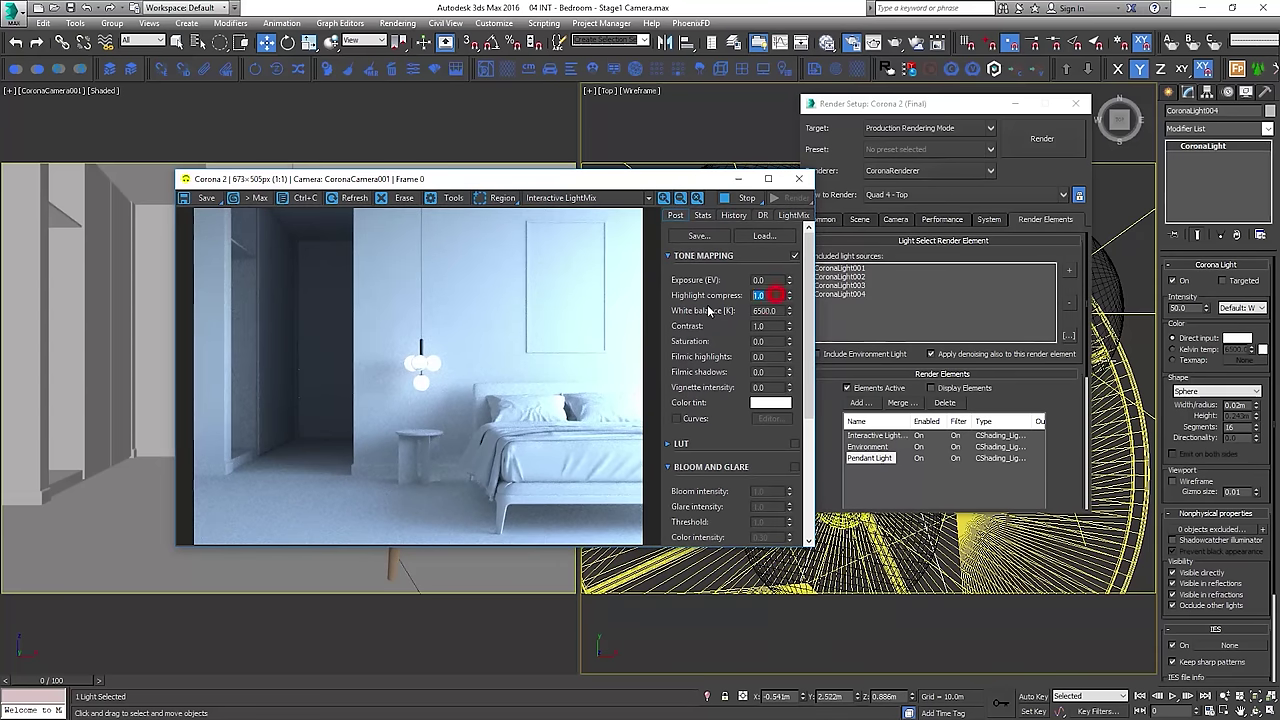
text(3)
key(Return)
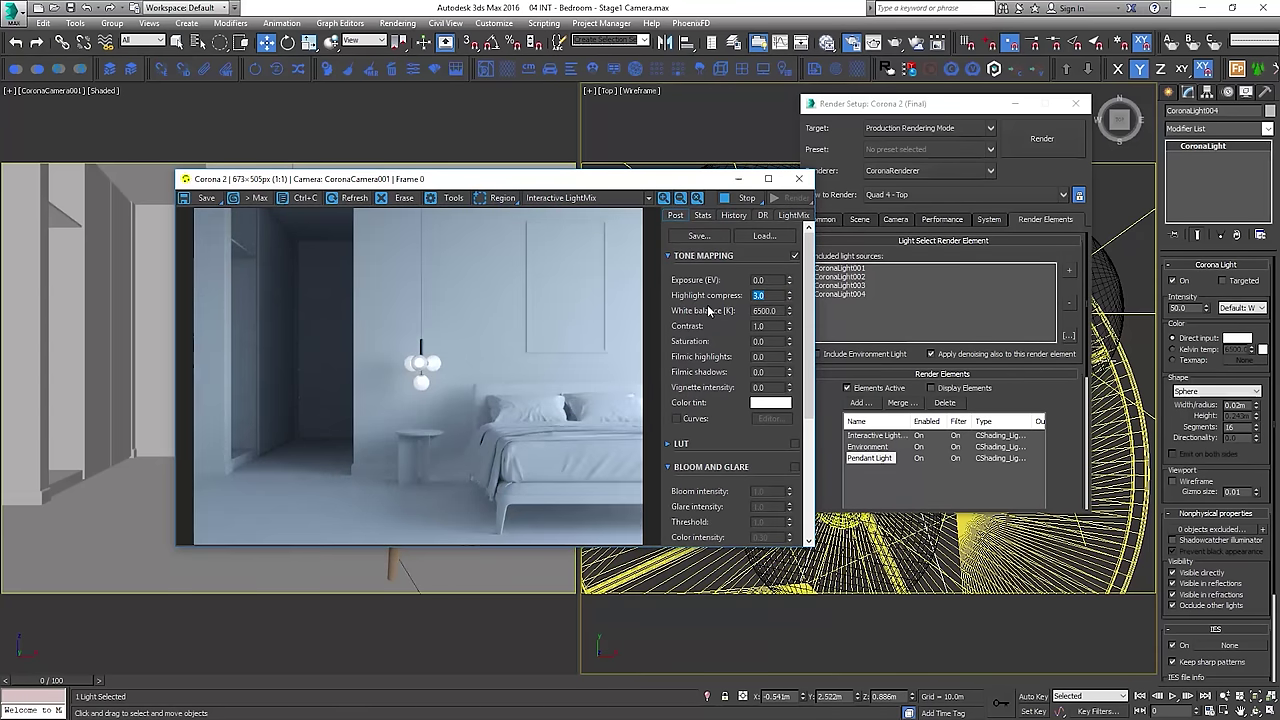
Set the Environment layer's LightMix intensity to 0.1
click(788, 215)
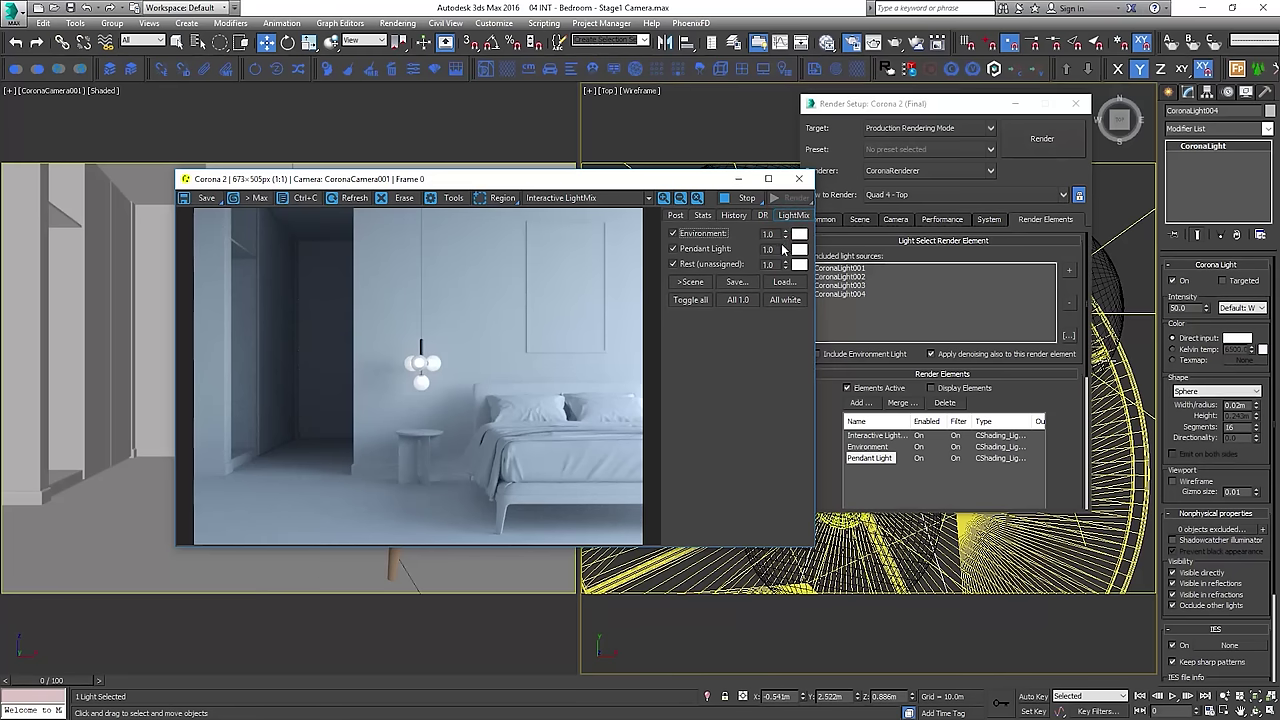
click(772, 233)
text(0.1)
key(Return)
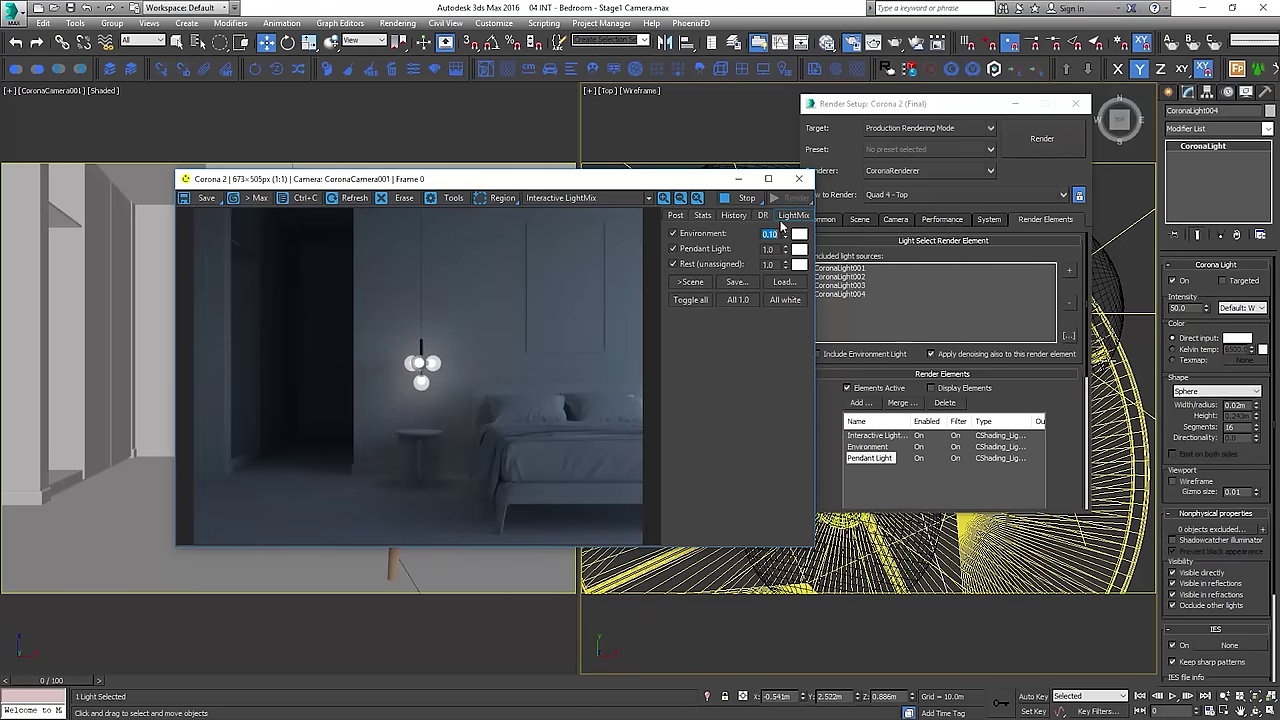
Tint the Environment layer blue using a colour temperature of 15000 K and a saturation of 109
click(799, 234)
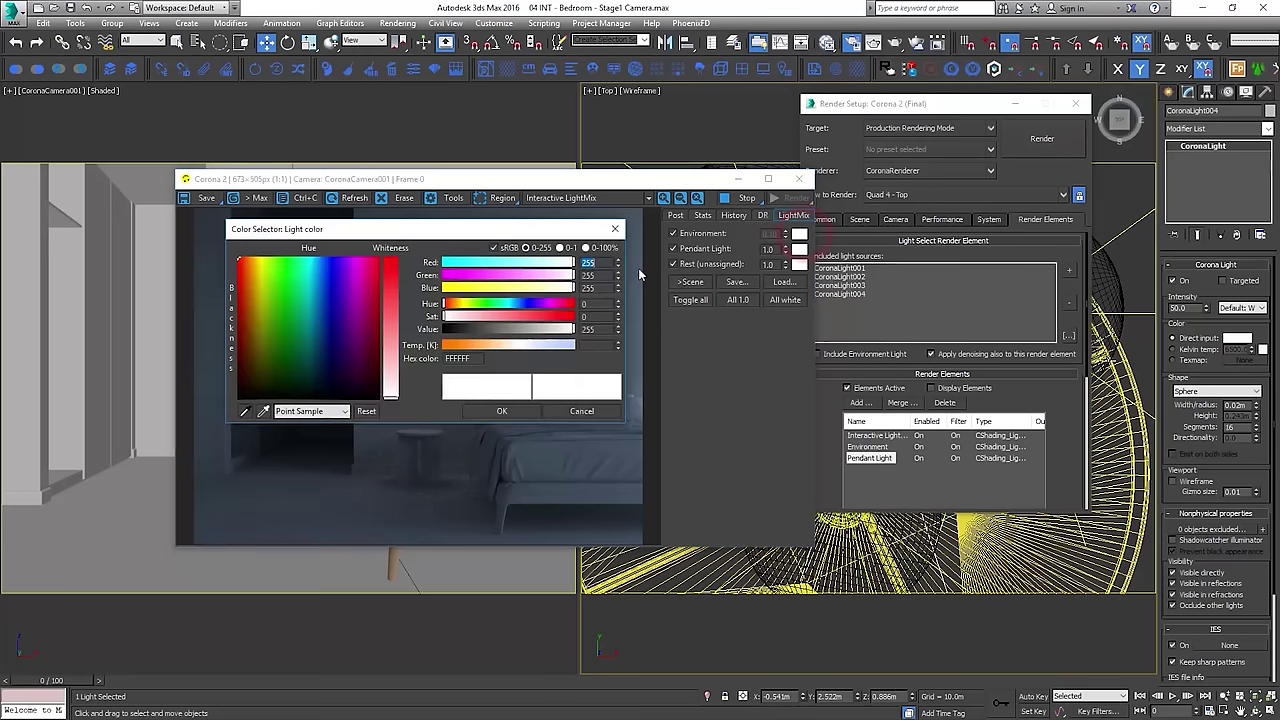
drag(551, 236, 1065, 211)
mouse_move(1089, 320)
mouse_down()
mouse_move(1050, 320)
mouse_move(1094, 322)
mouse_up()
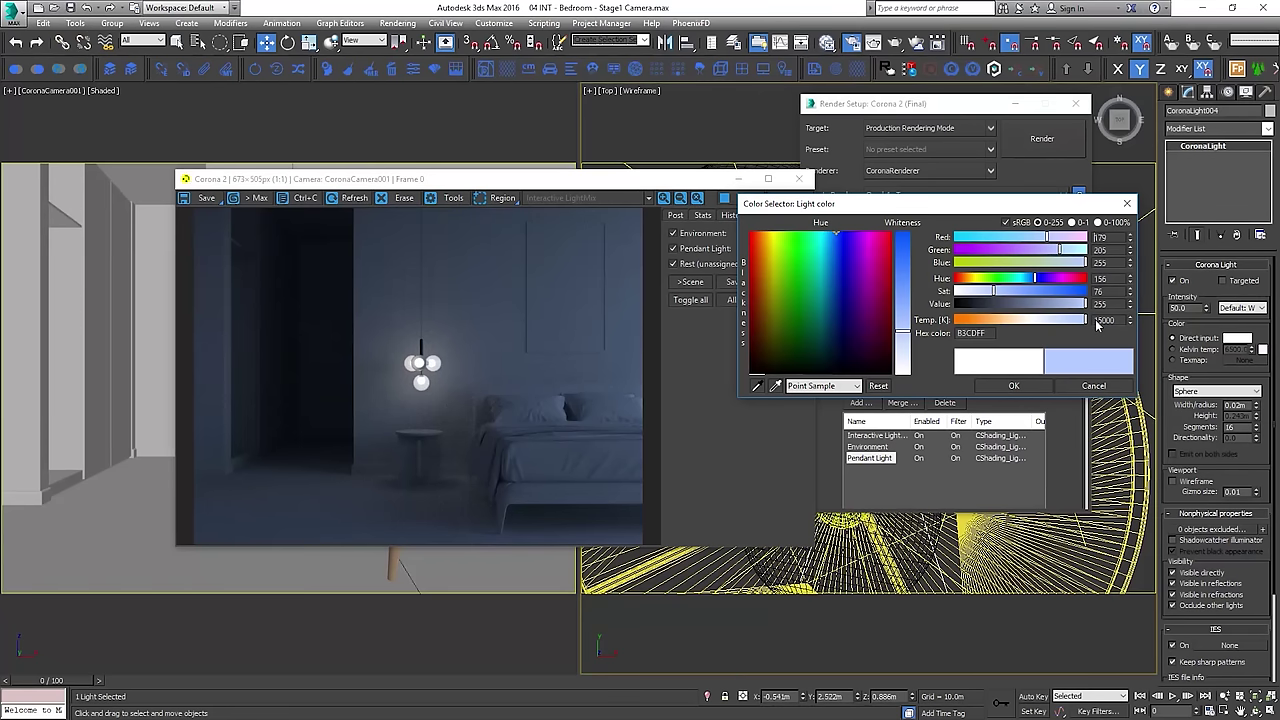
drag(1008, 294, 1011, 292)
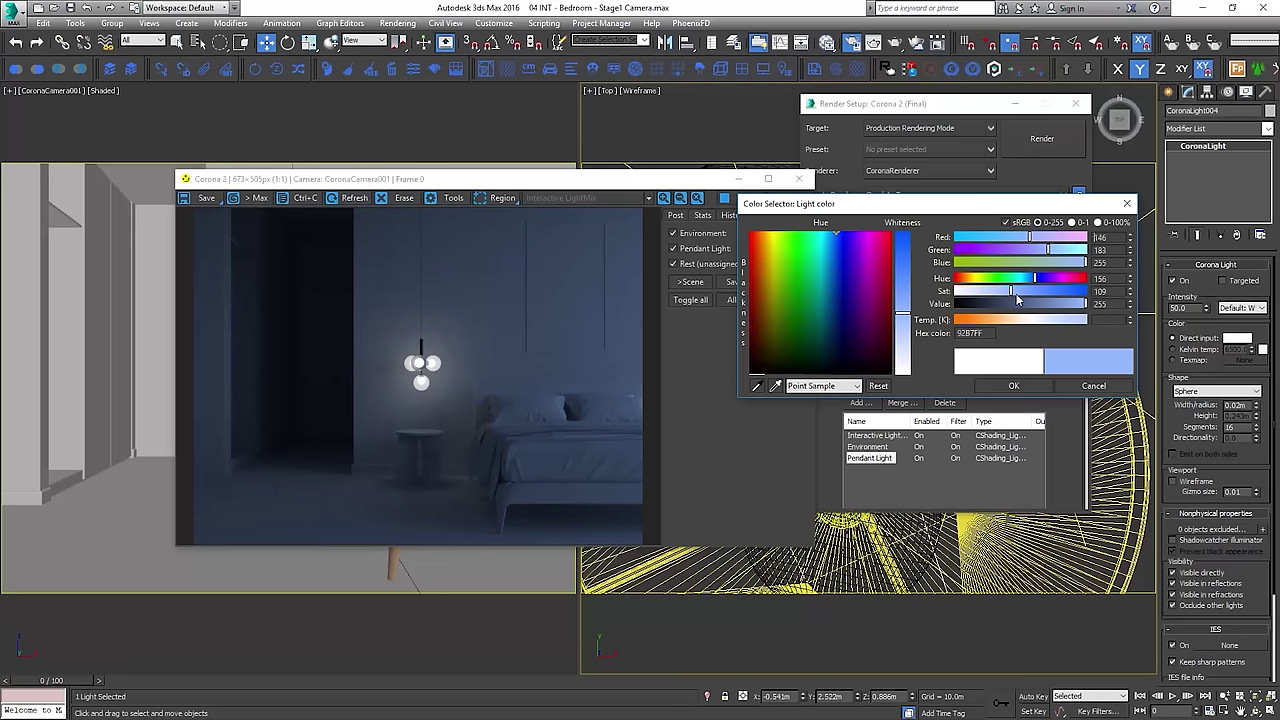
click(1005, 386)
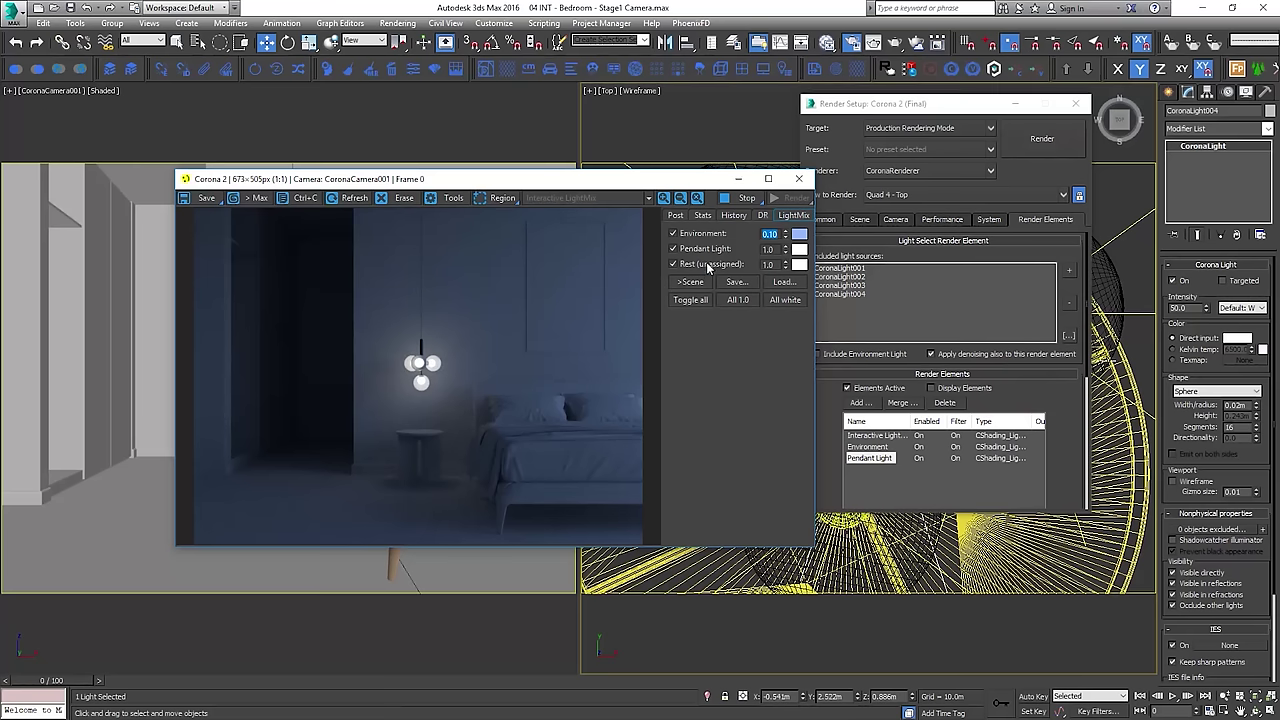
Limit rendering to a region around the pendant globes and set the Pendant Light intensity to about 3.54
drag(787, 253, 803, 556)
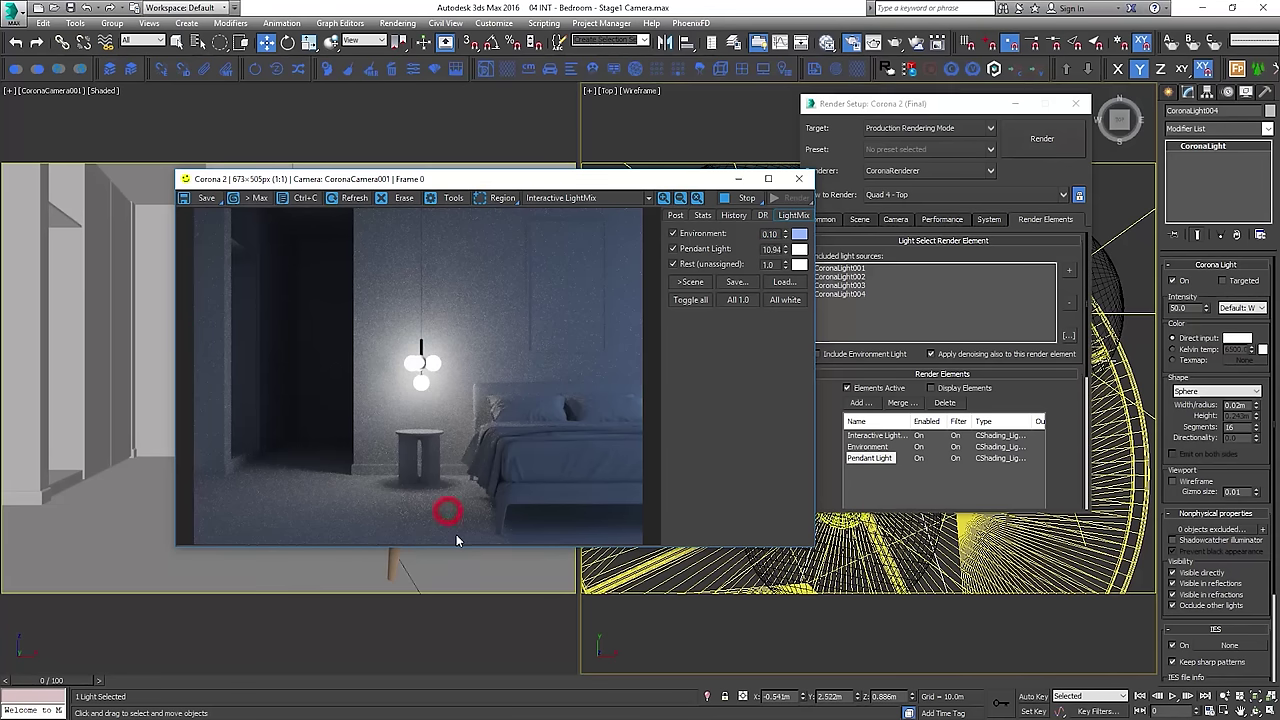
drag(521, 472, 418, 540)
drag(477, 488, 504, 429)
drag(507, 435, 487, 362)
drag(785, 248, 778, 440)
Select the pendant chandelier in the camera view and load its Multi/Sub-Object material as an instance into the material editor
drag(579, 176, 952, 137)
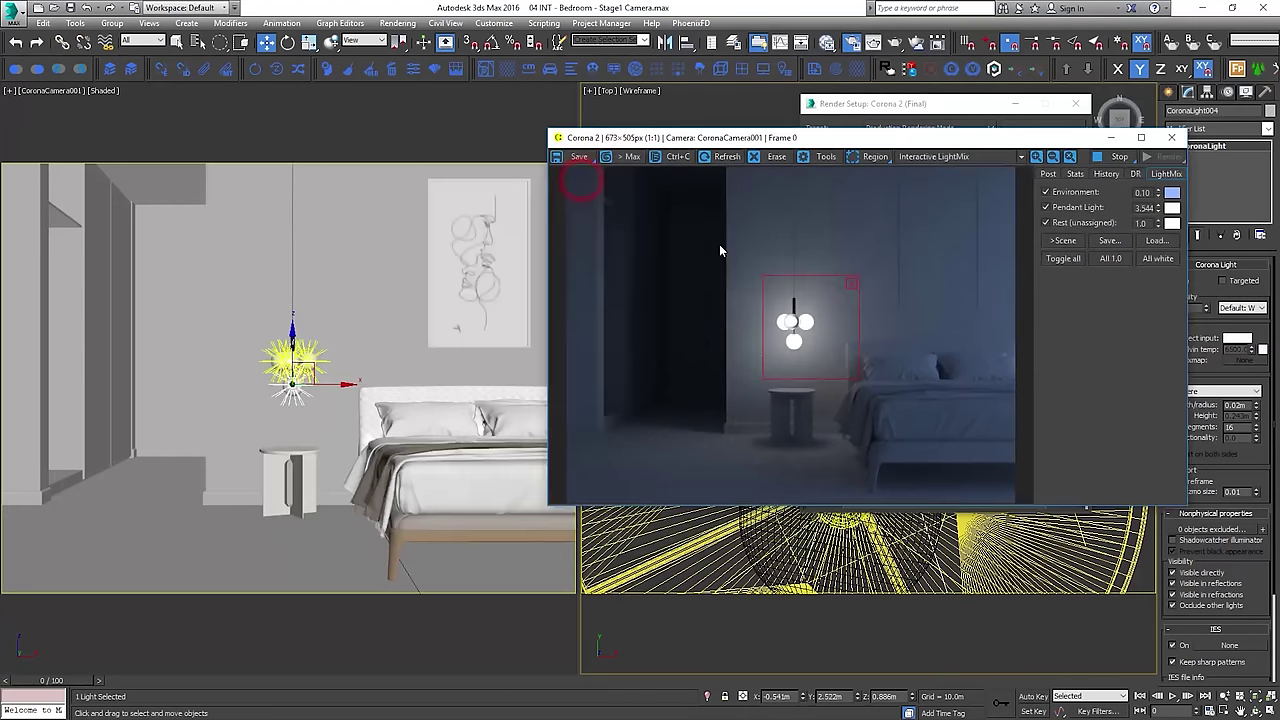
click(313, 361)
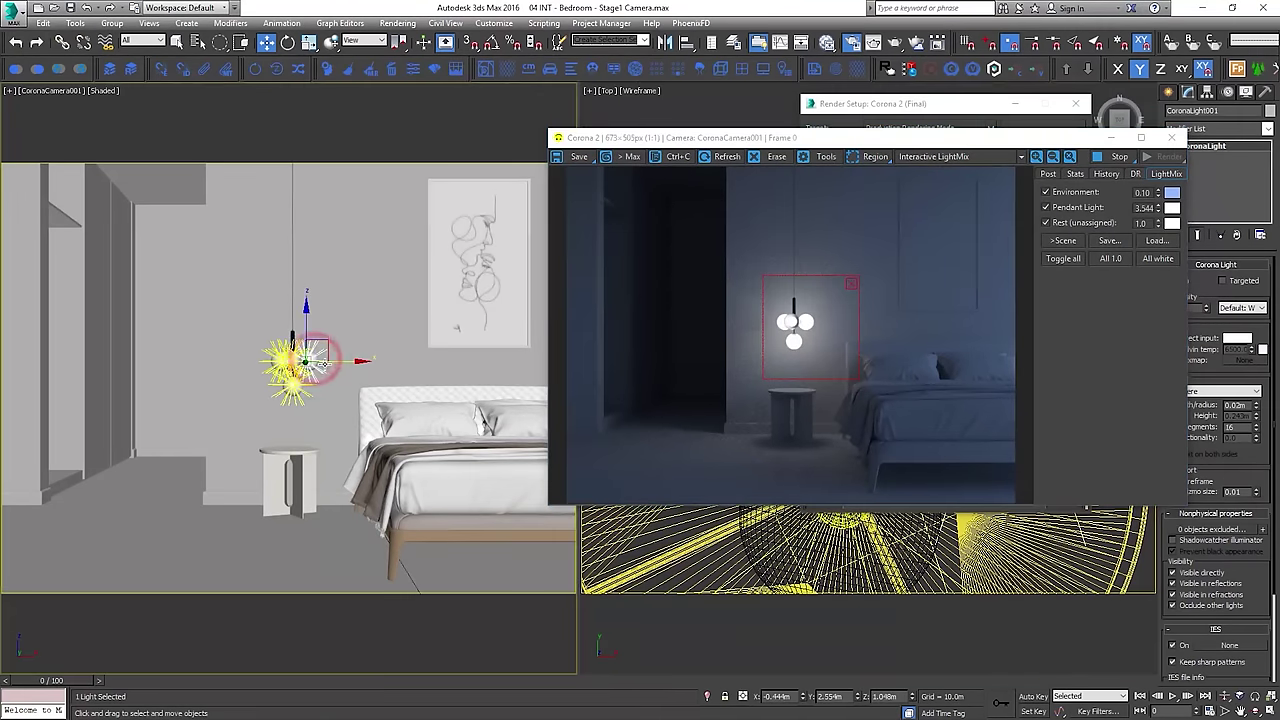
drag(335, 362, 325, 362)
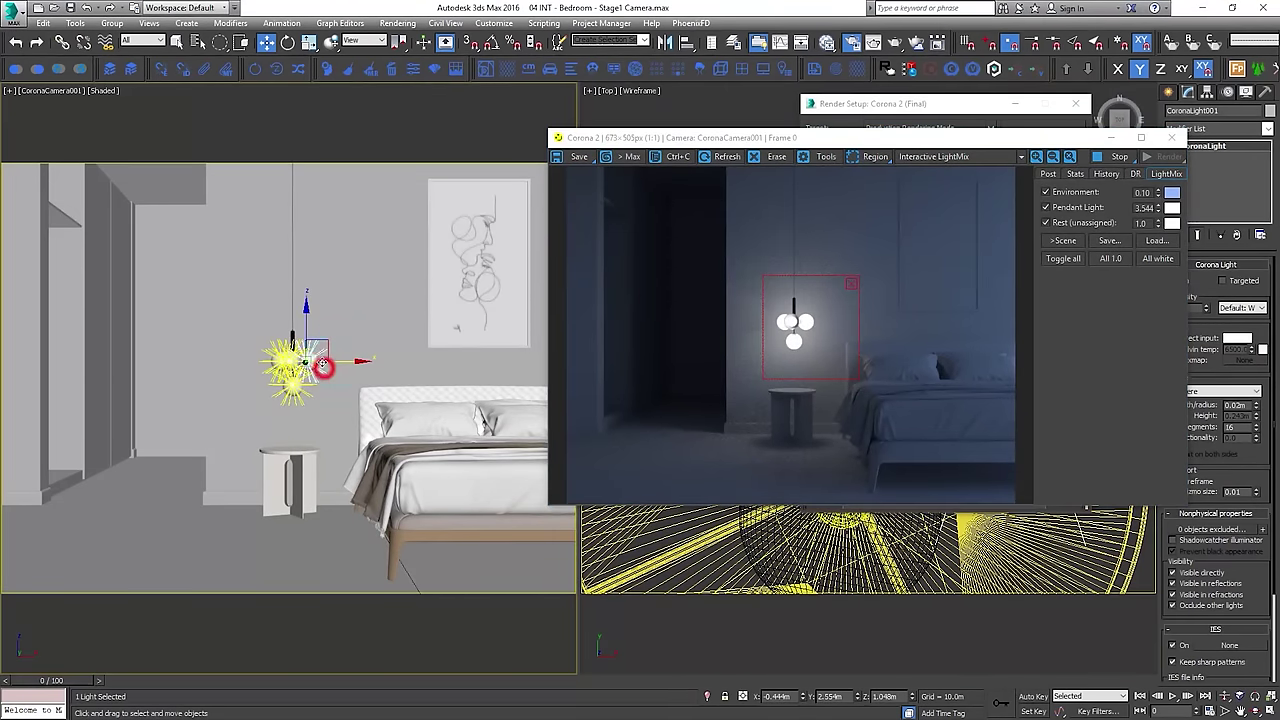
click(294, 334)
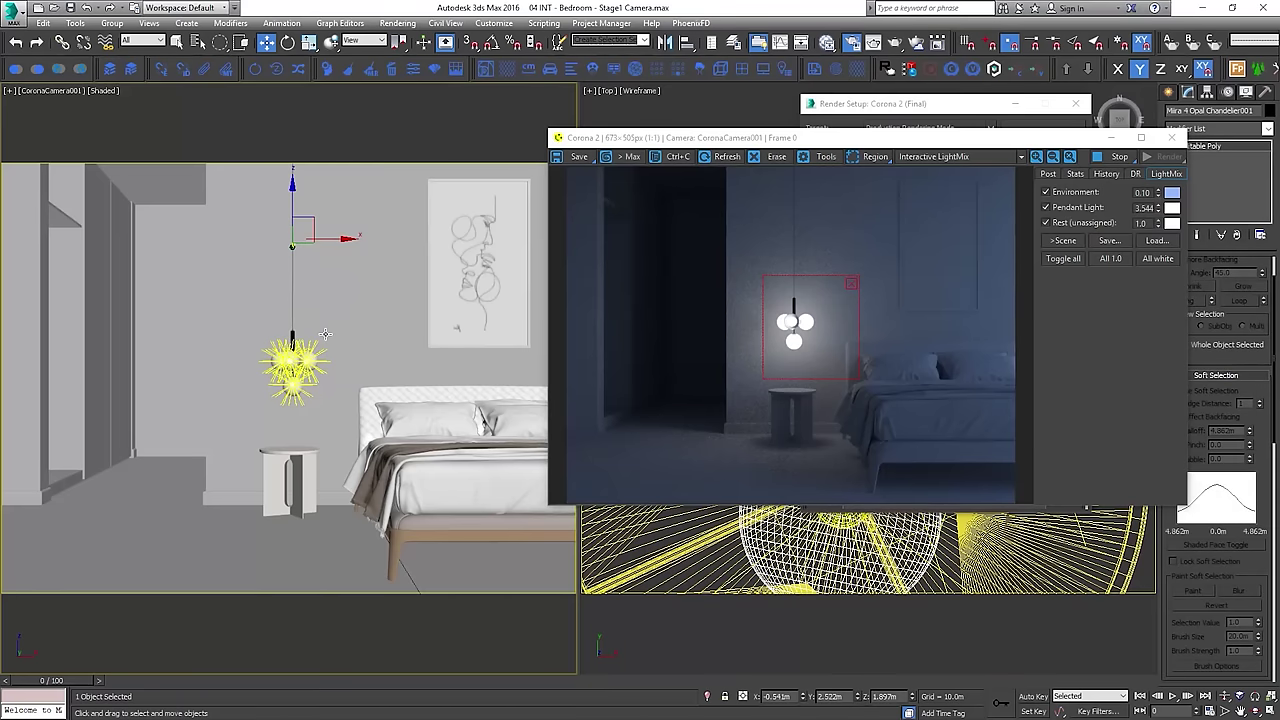
key(m)
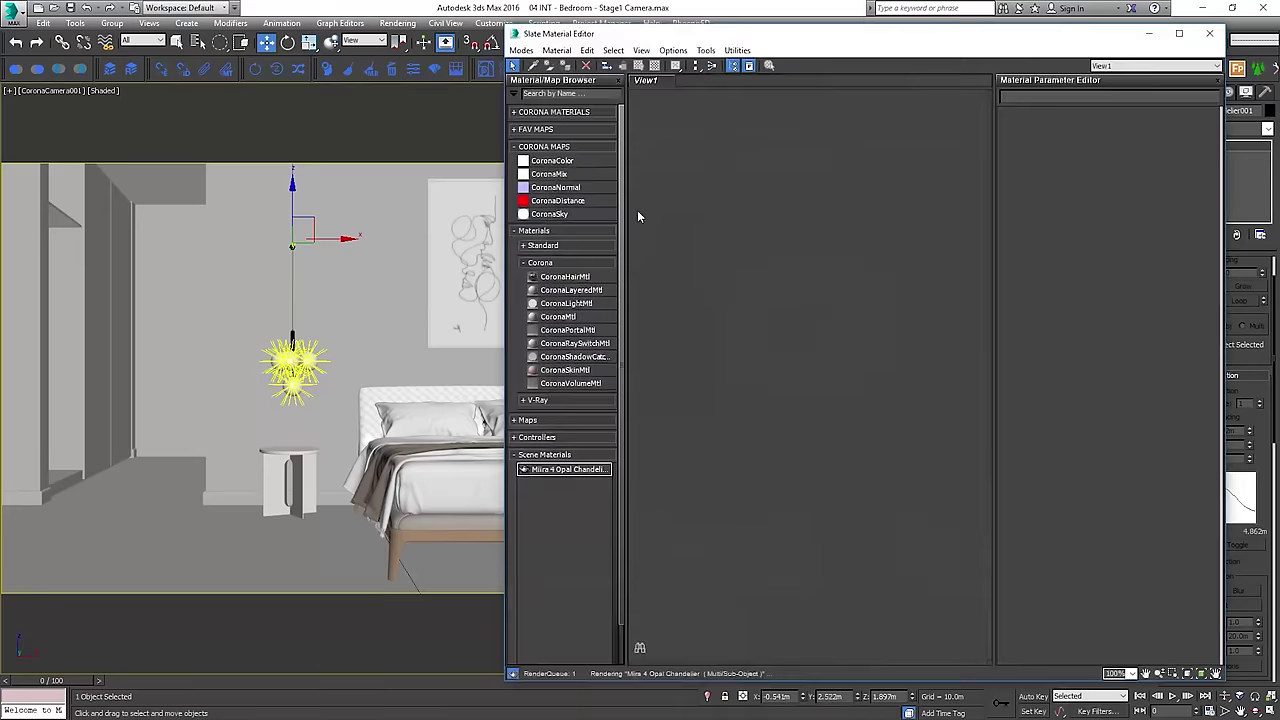
drag(566, 469, 742, 411)
key(Return)
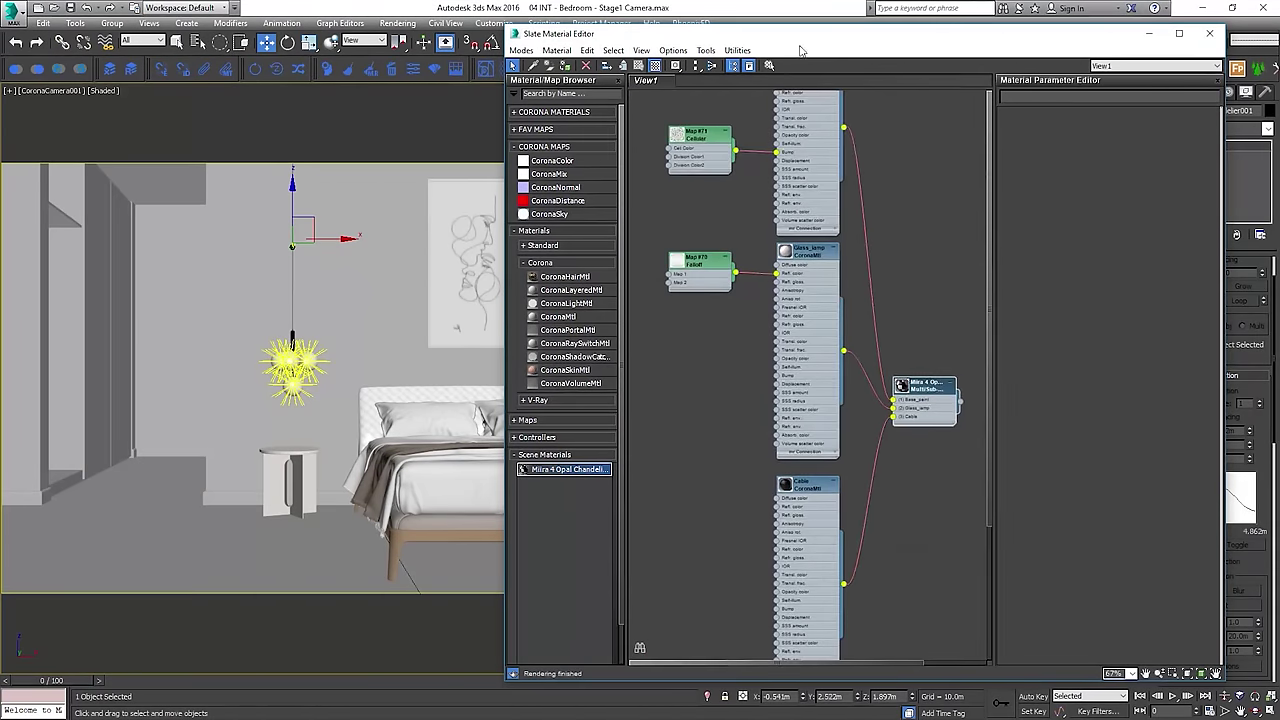
drag(805, 33, 310, 24)
click(866, 140)
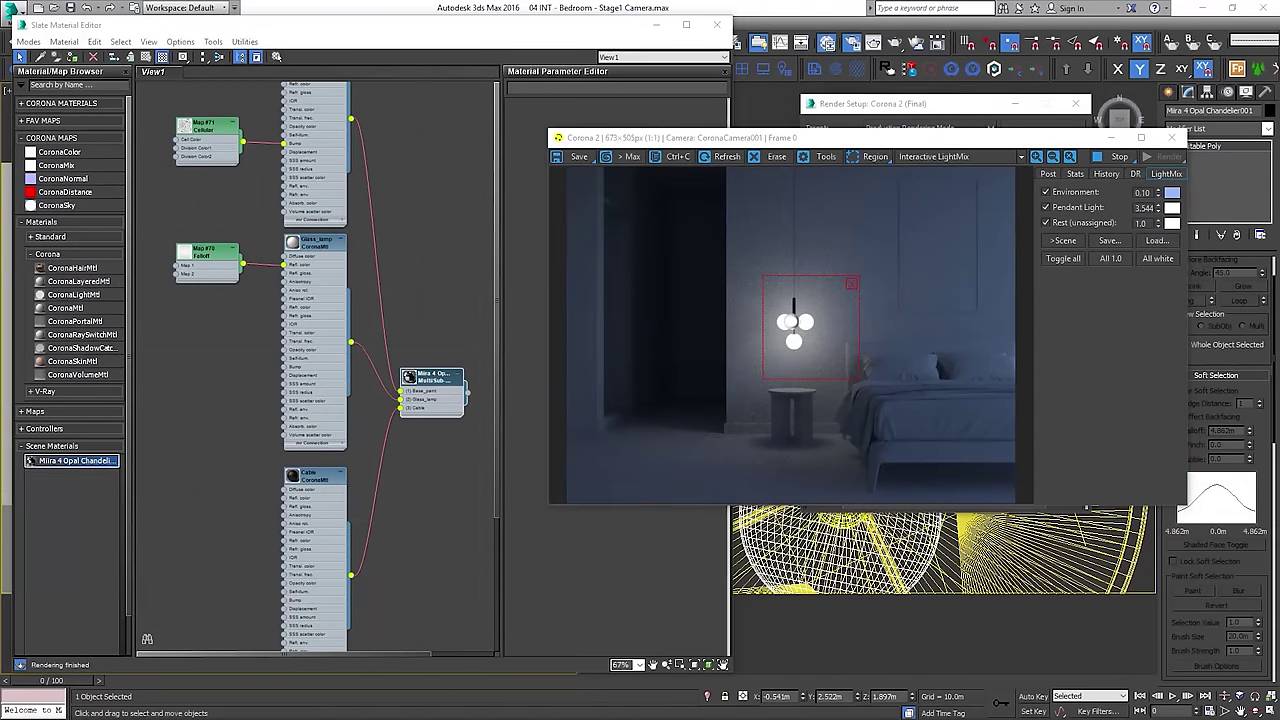
Delete the Falloff map from the Glass_lamp material and make its reflection colour white
click(196, 255)
key(Delete)
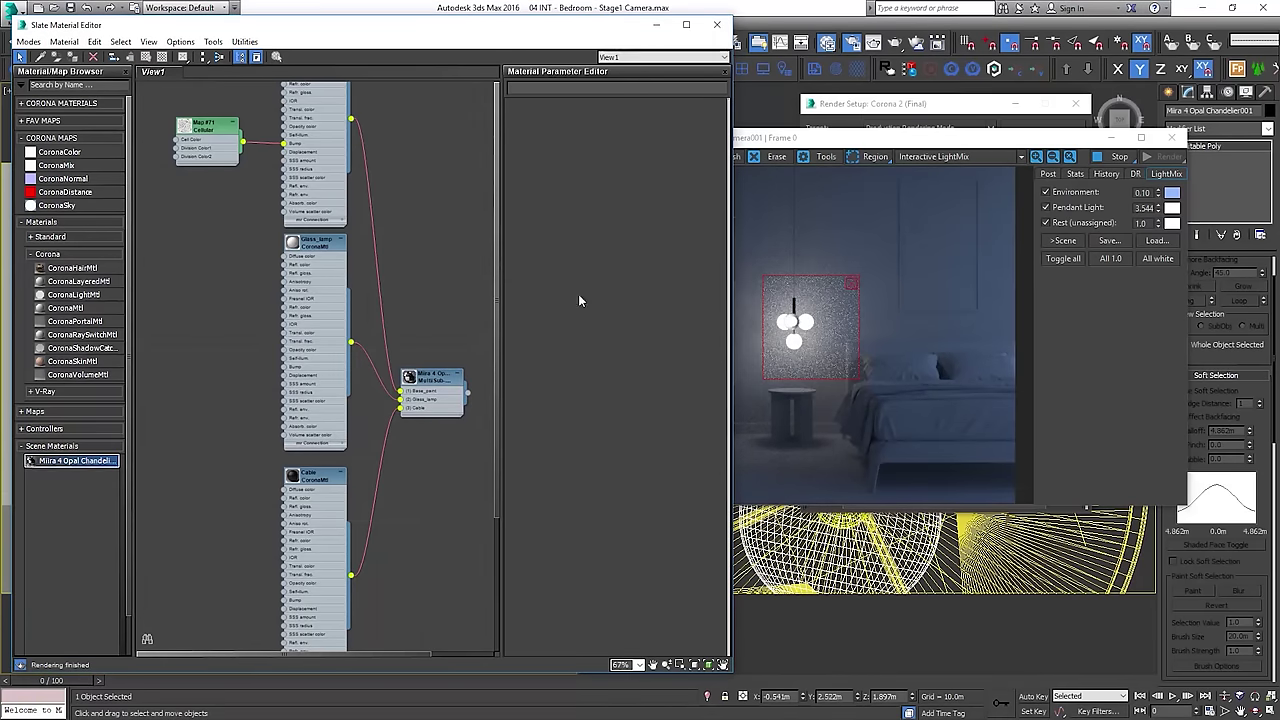
double_click(318, 246)
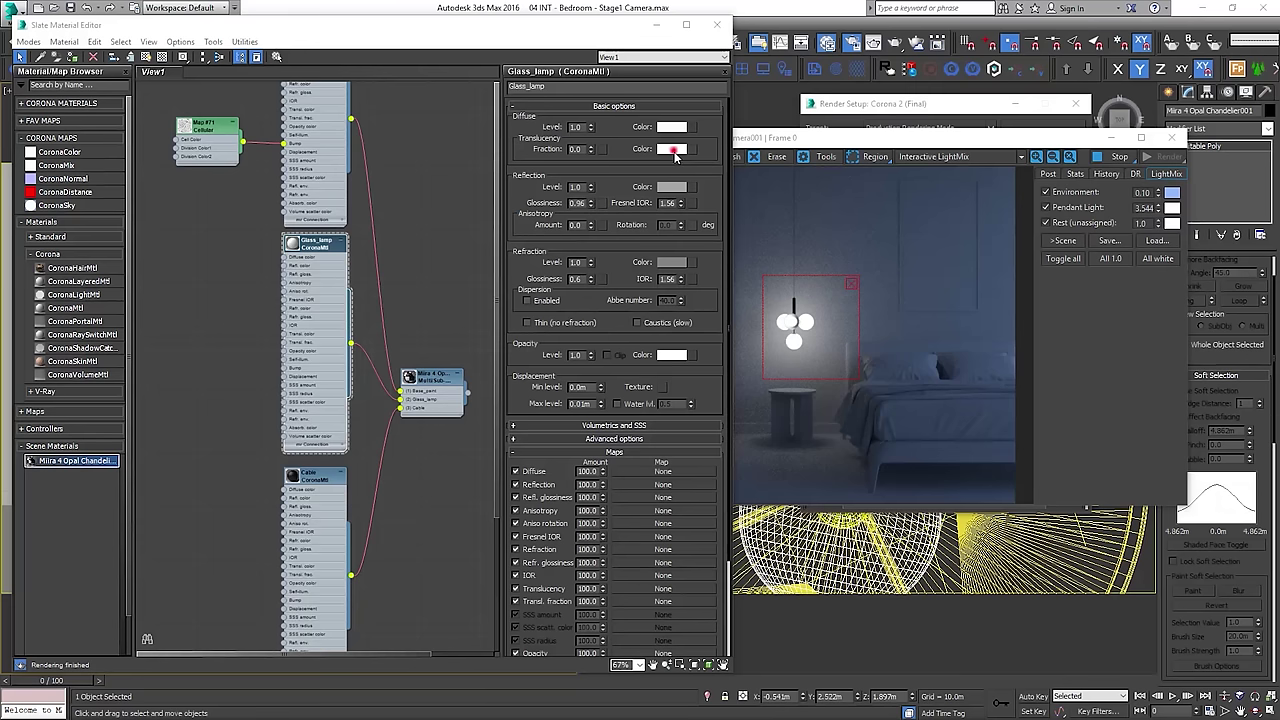
drag(675, 155, 671, 127)
click(365, 353)
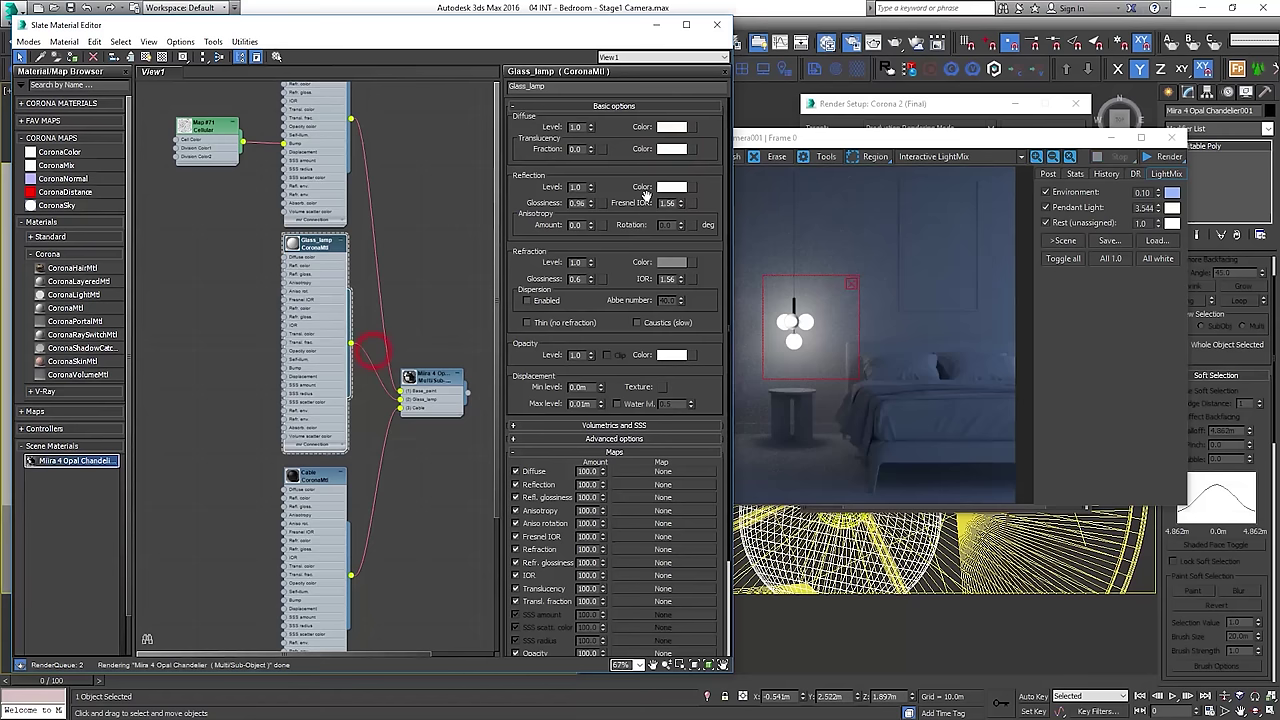
click(815, 313)
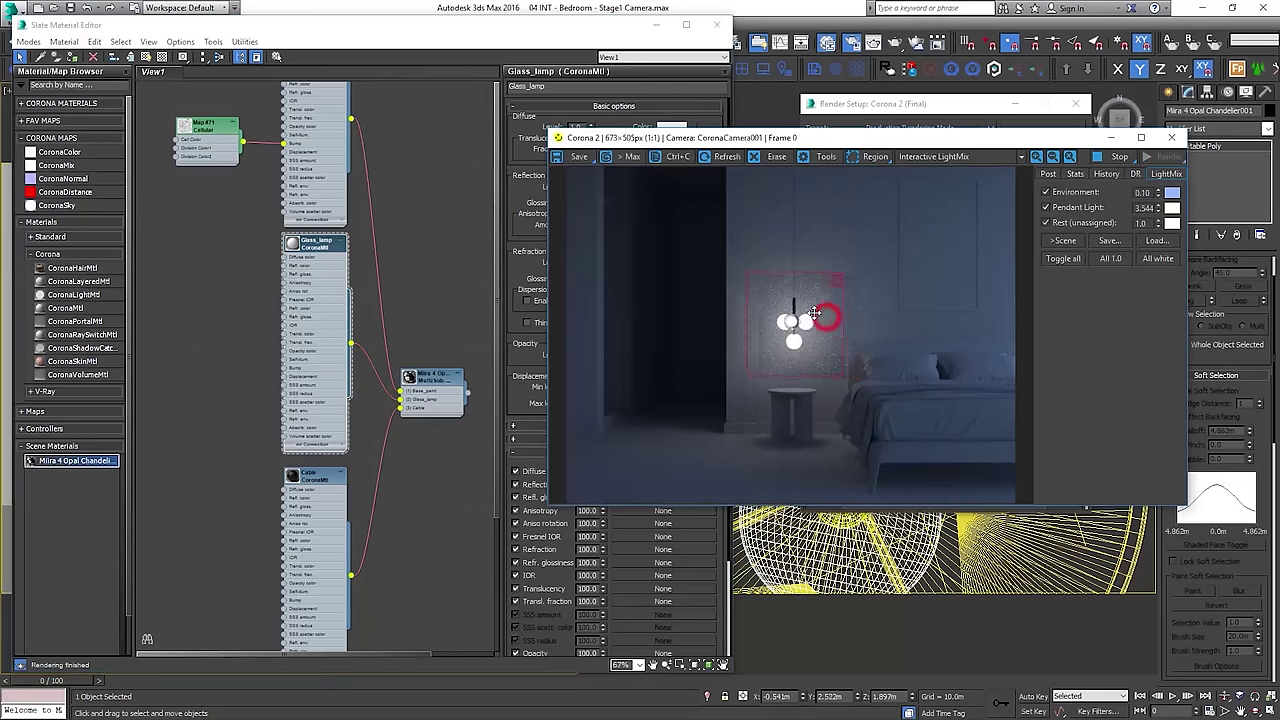
click(437, 266)
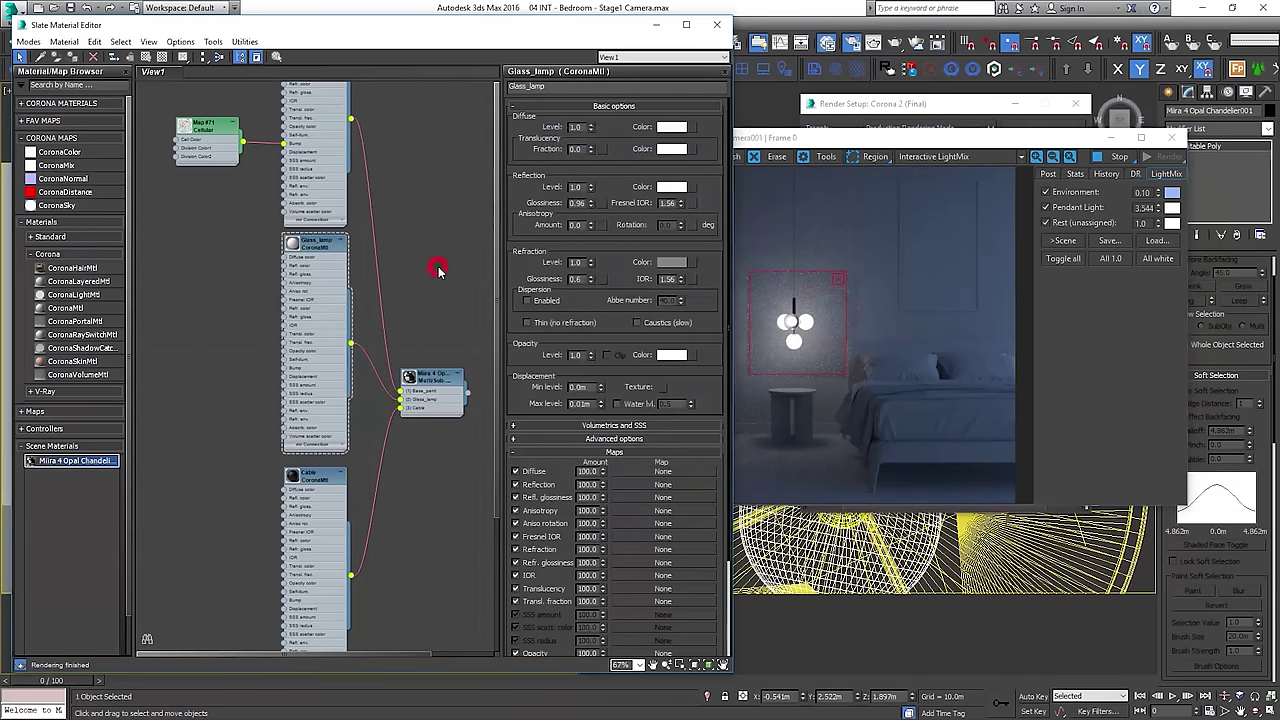
Set the Glass_lamp material's refraction glossiness to 0.1
double_click(578, 279)
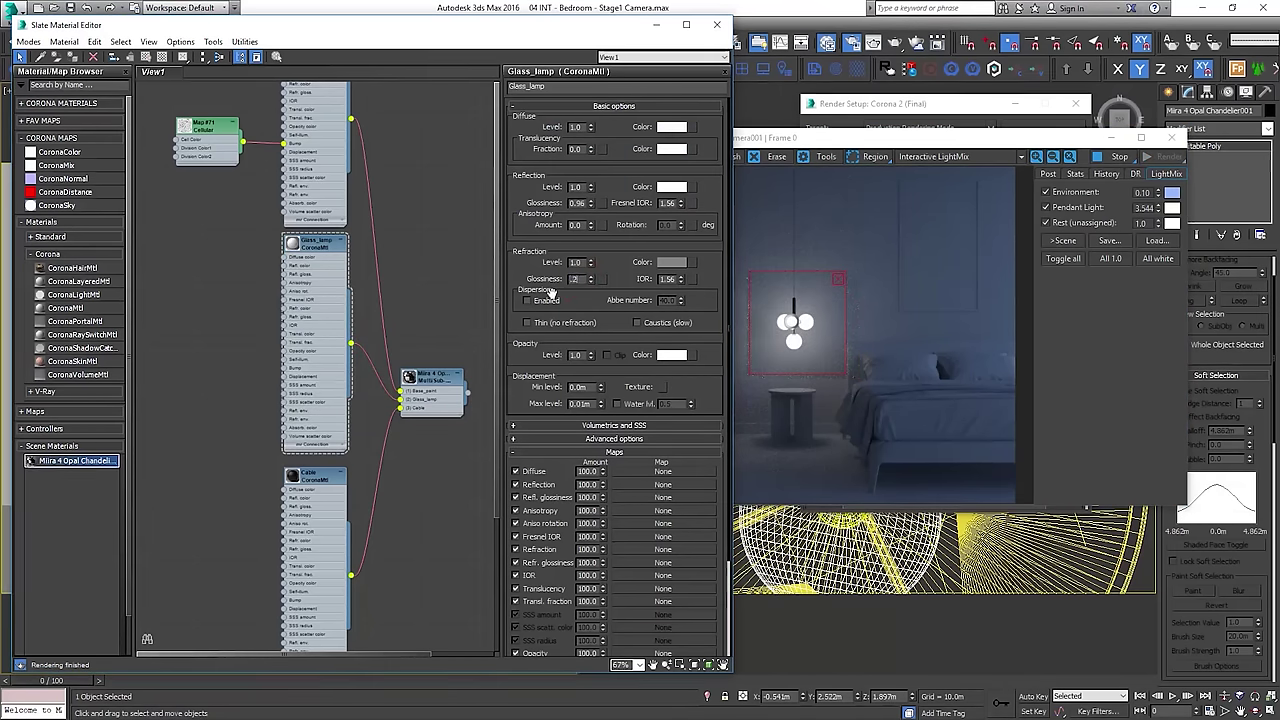
key(Return)
text(.1)
key(Return)
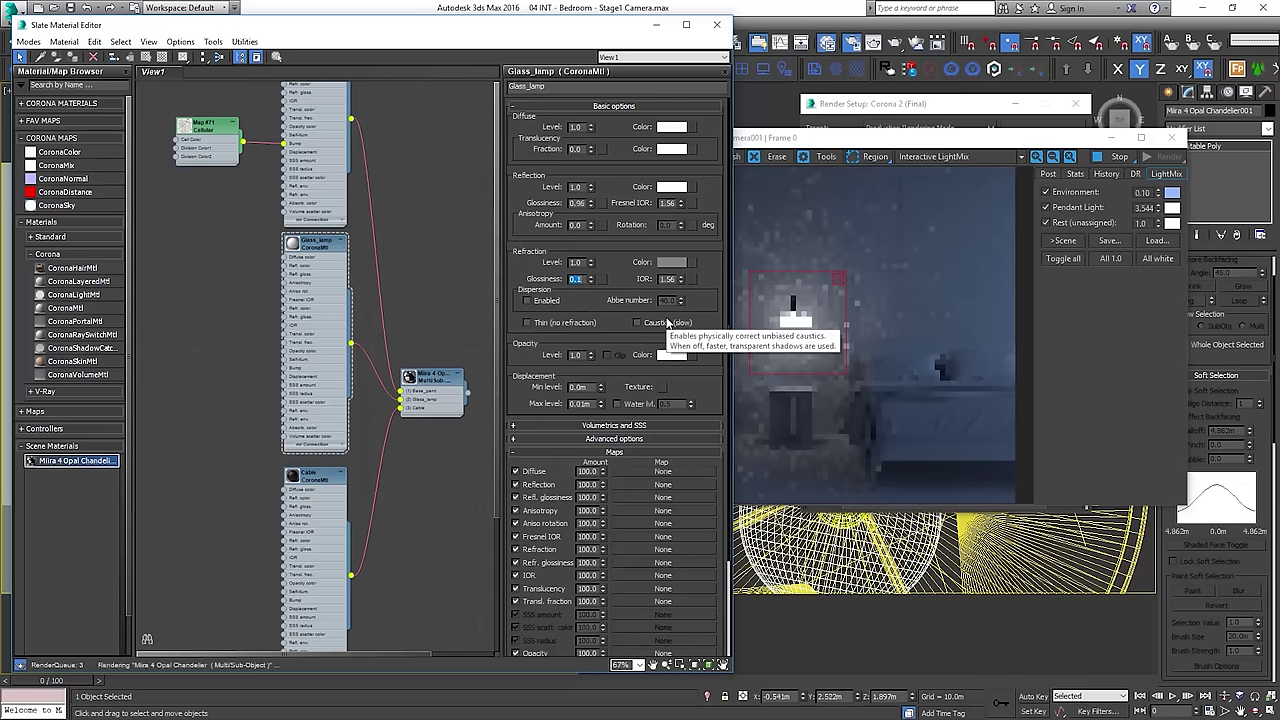
Raise the Pendant Light's LightMix intensity to about 17.13 and clear the render region
drag(1158, 207, 1161, 615)
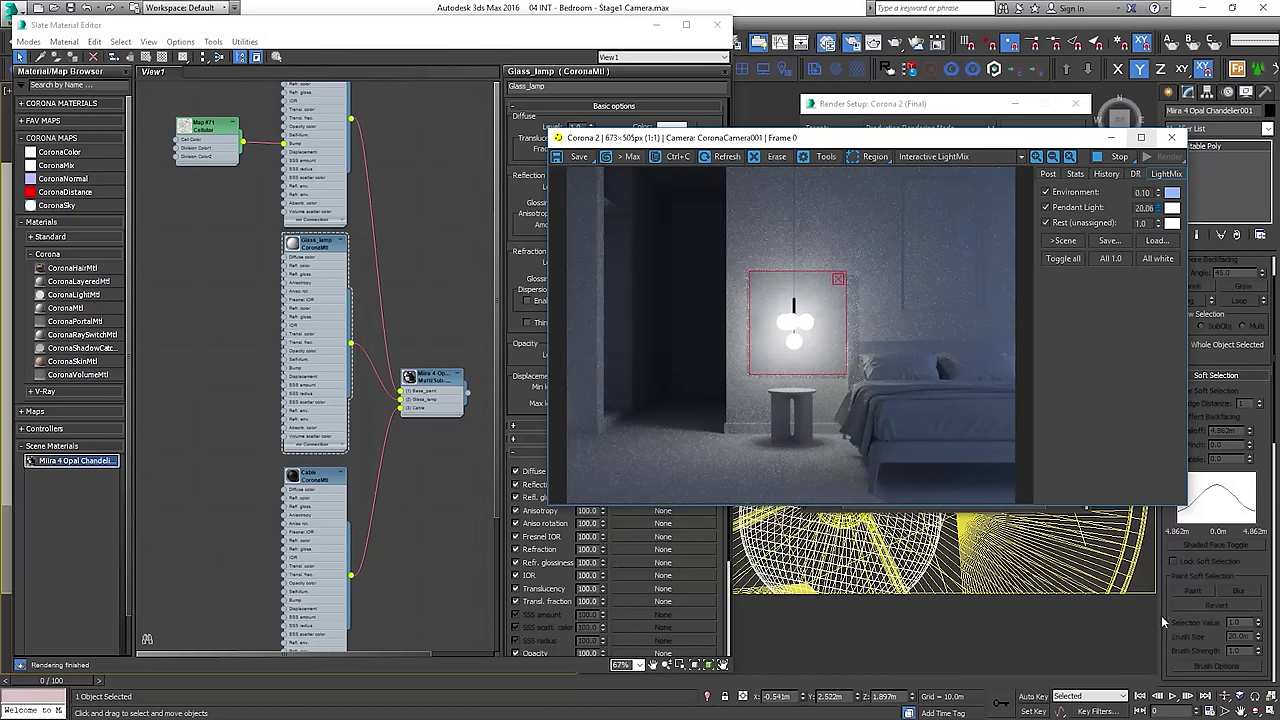
click(839, 280)
click(852, 157)
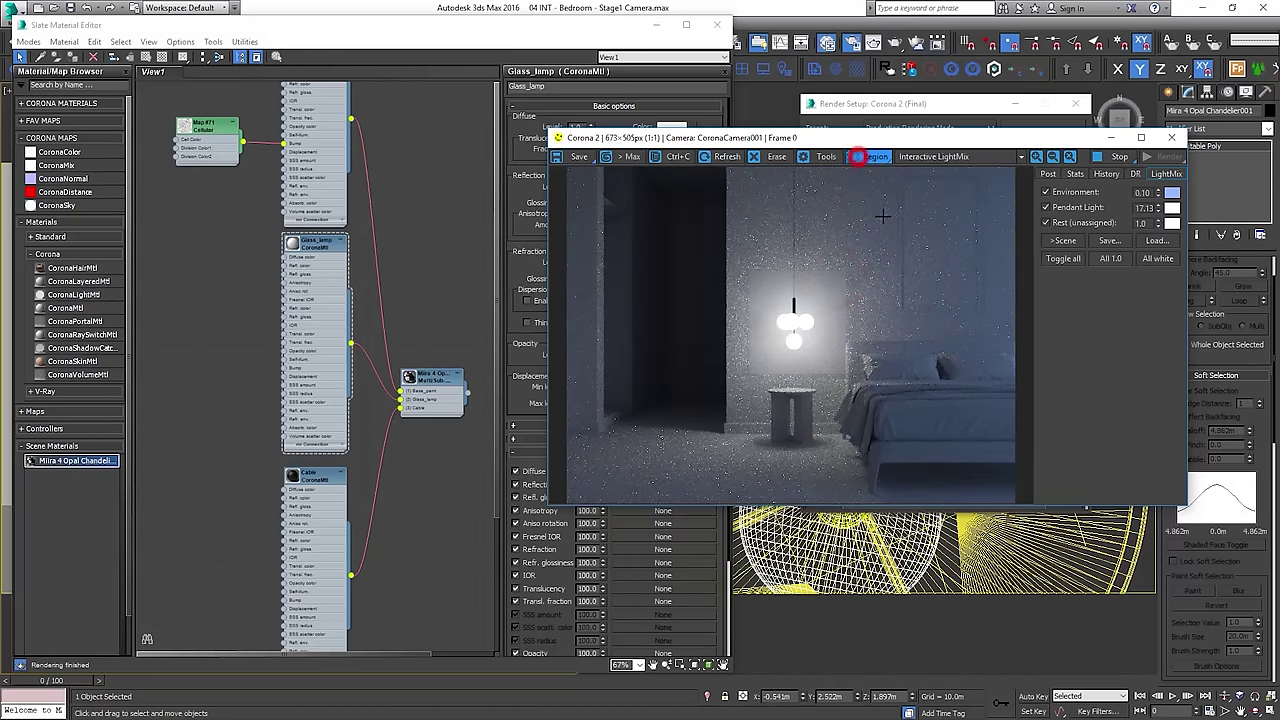
drag(880, 203, 740, 282)
click(848, 268)
click(848, 268)
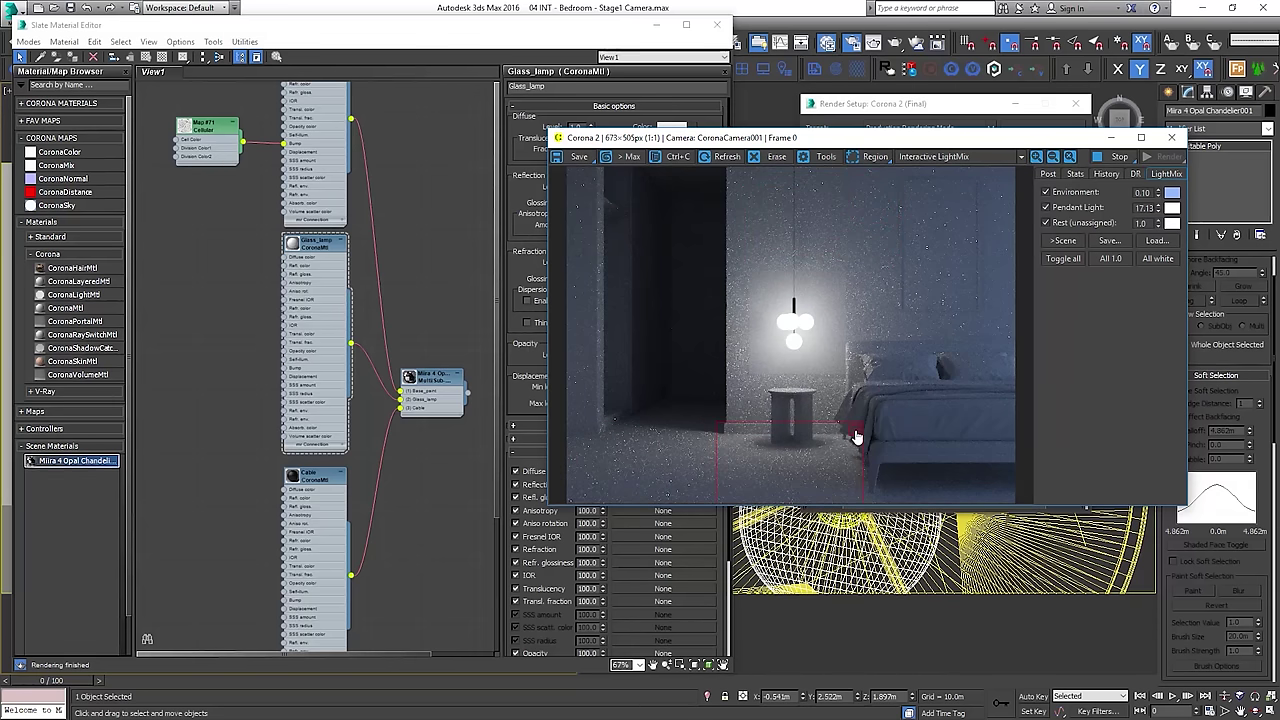
Stop the interactive render and close the frame buffer, render settings and material editor
click(1110, 157)
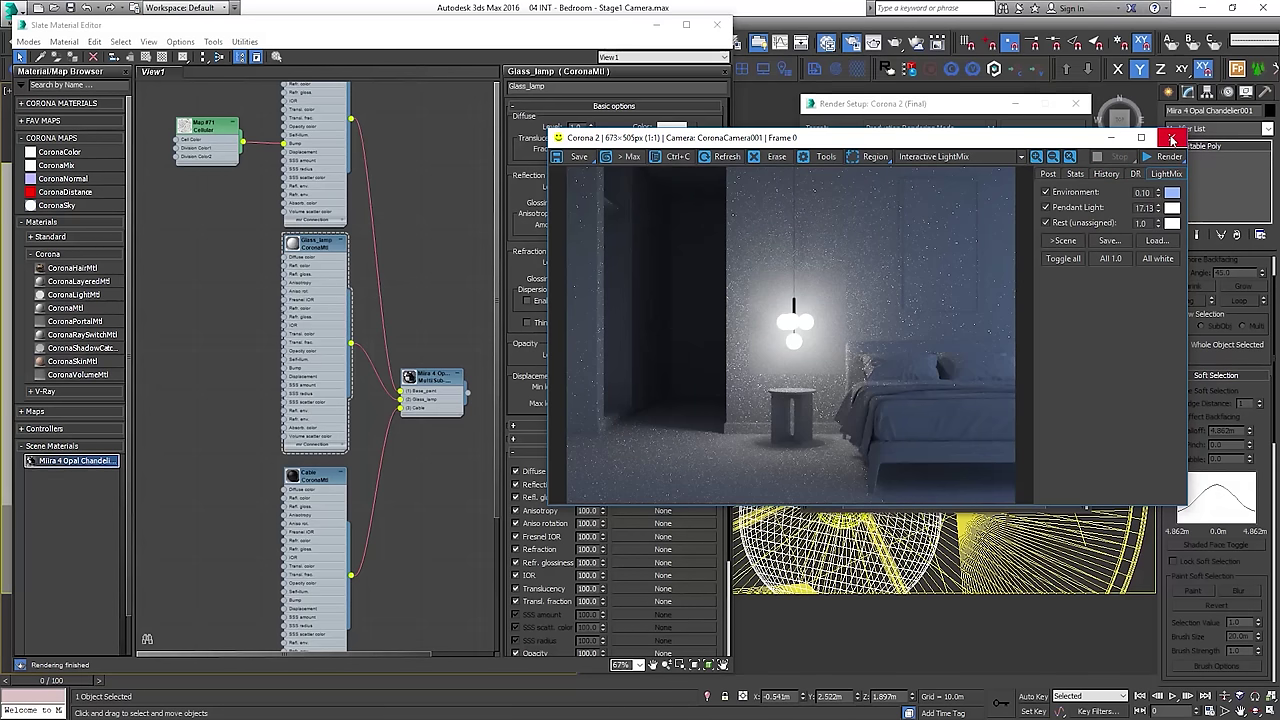
click(1172, 138)
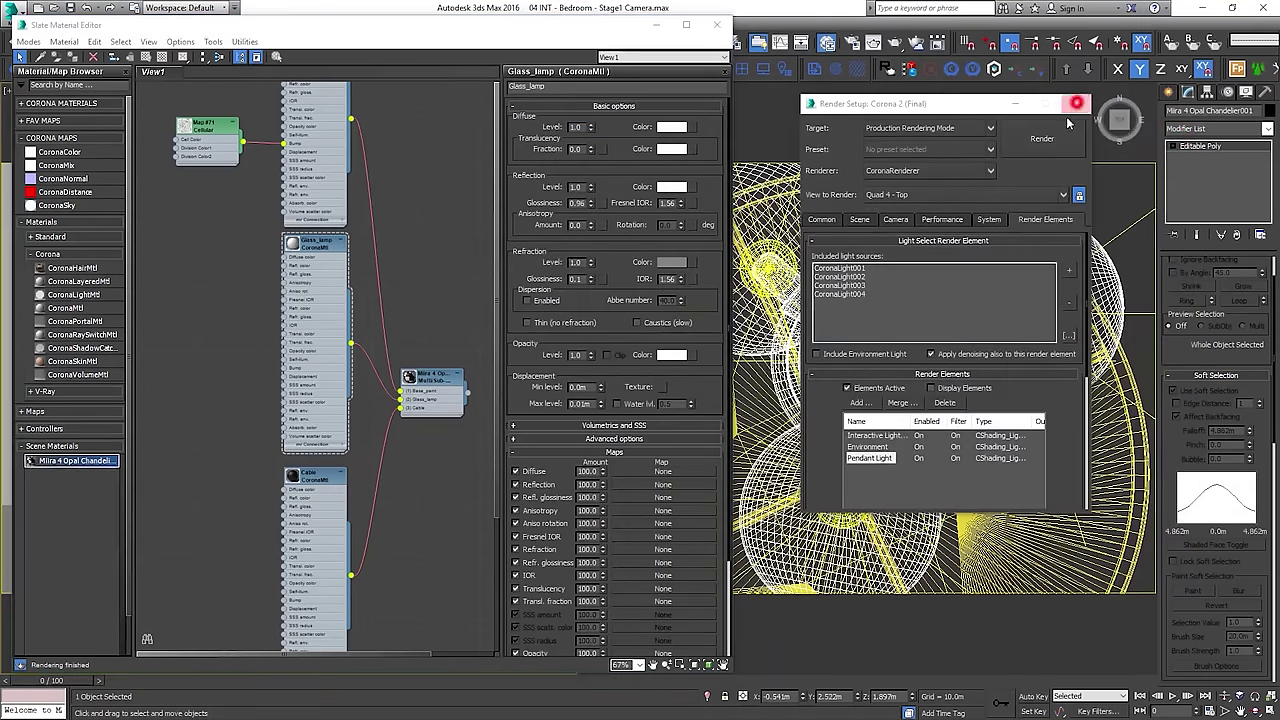
click(1075, 103)
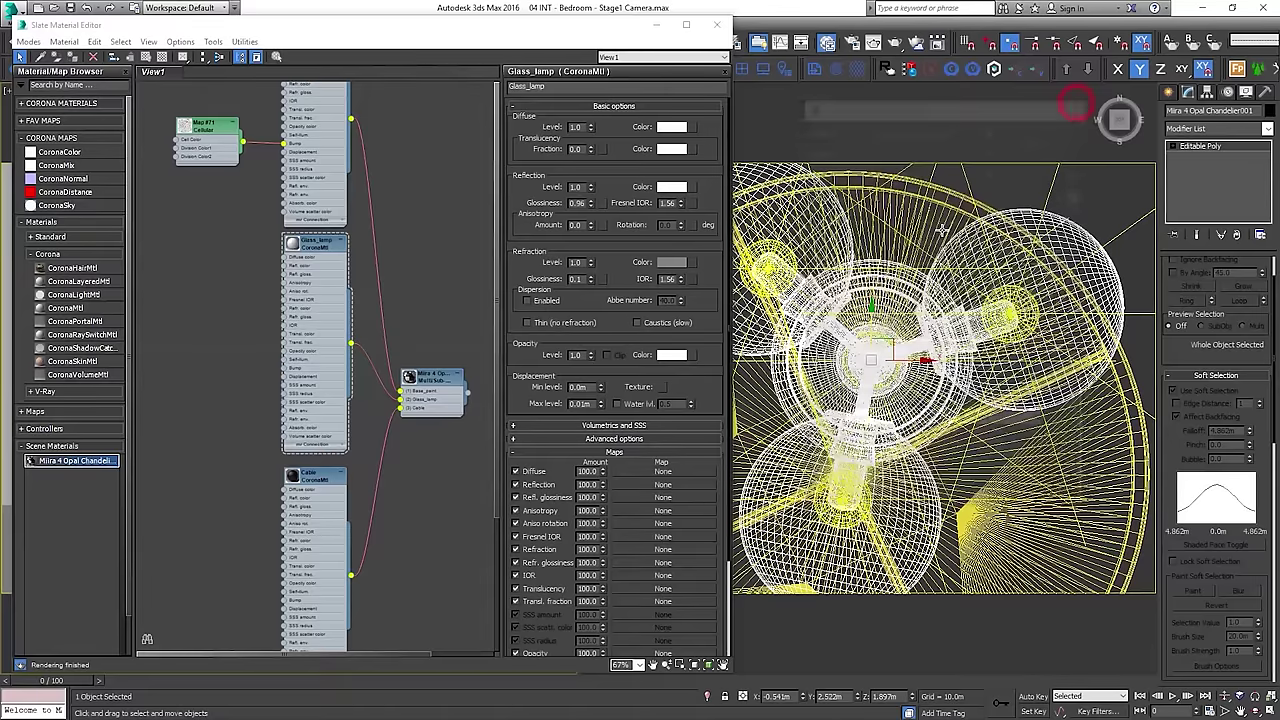
click(716, 24)
Change the top view to a perspective view of the pendant with shaded display
scroll(863, 362, up, 3)
key(p)
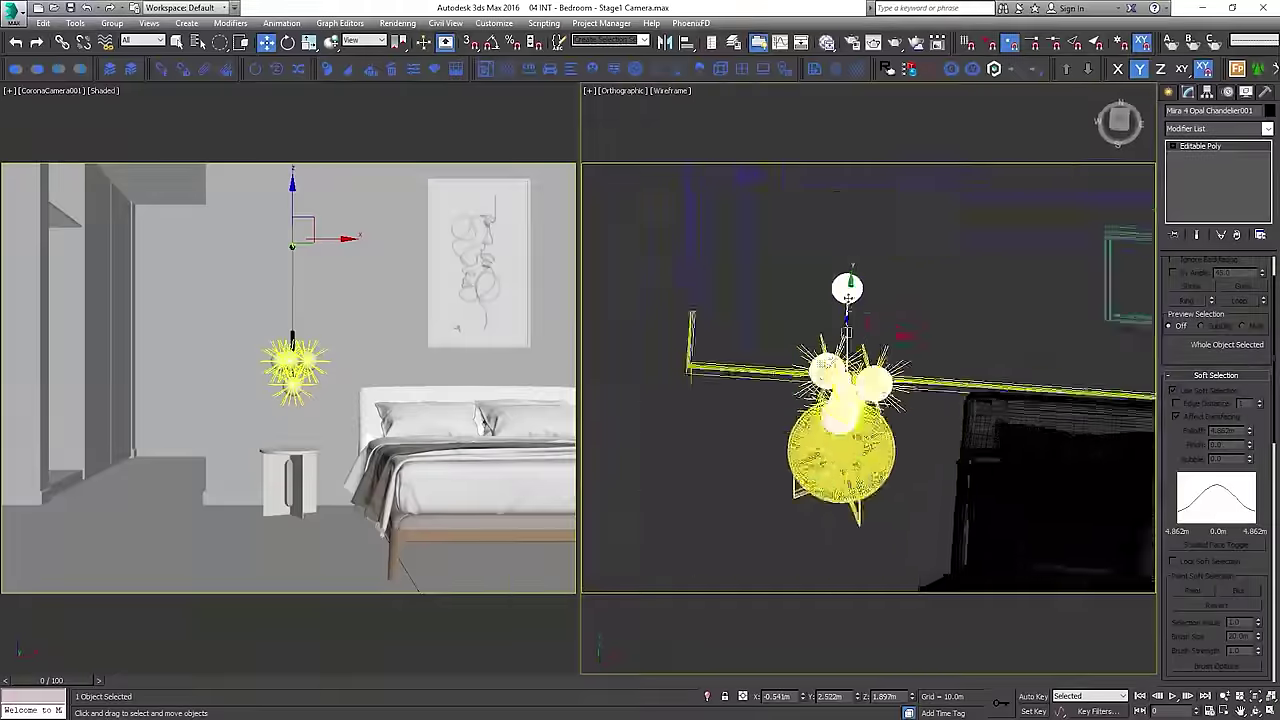
scroll(847, 287, down, 3)
scroll(847, 287, up, 3)
scroll(847, 287, down, 3)
key(F3)
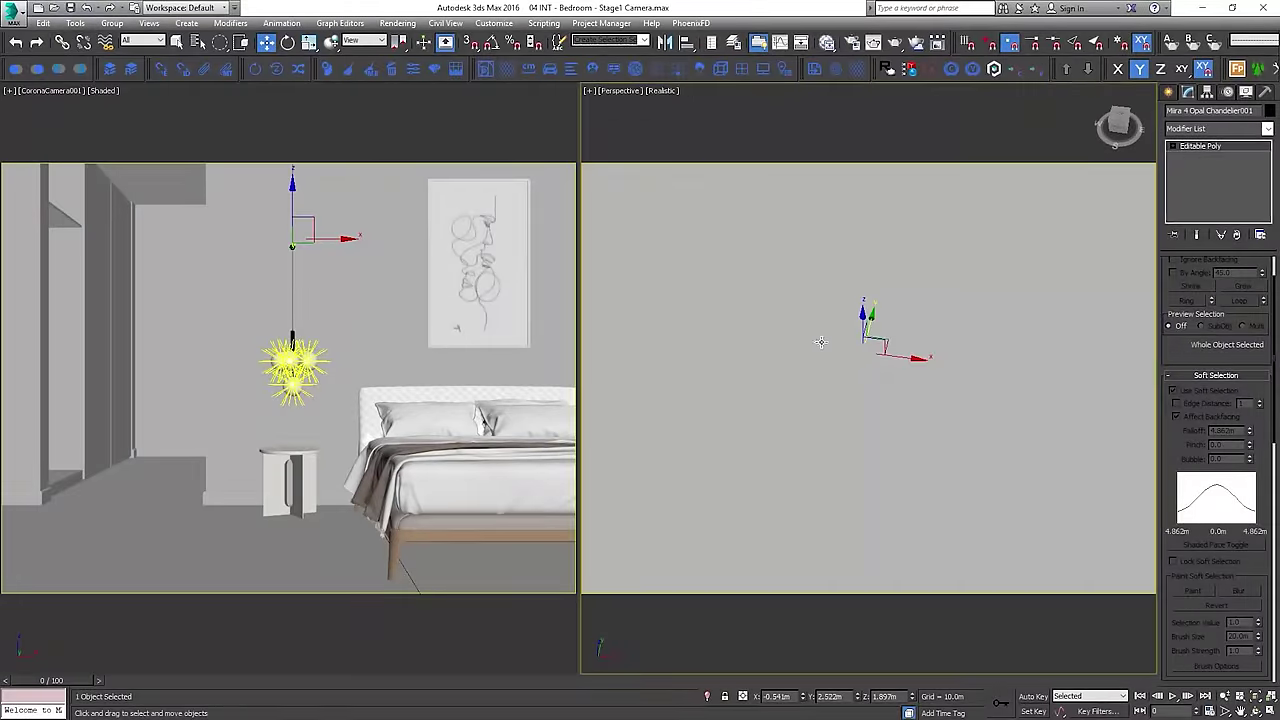
click(663, 91)
click(701, 120)
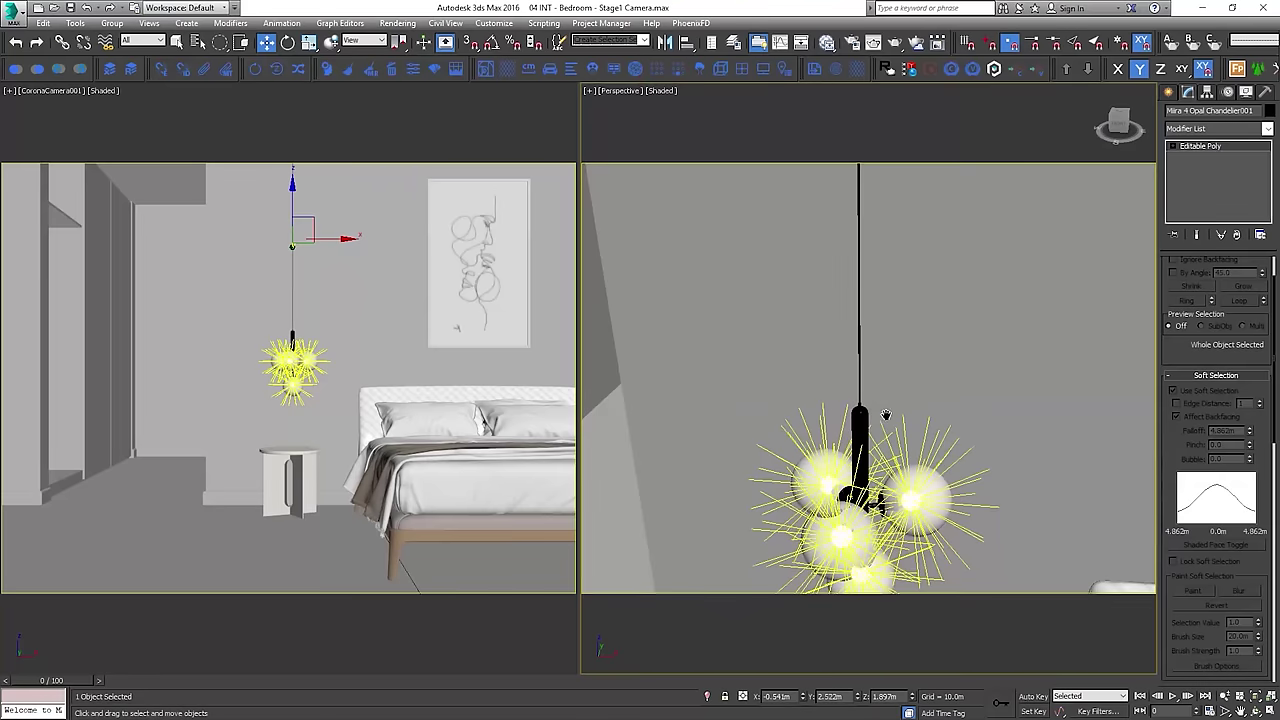
Select the pendant's four glass globes as elements of the chandelier mesh, with soft selection disabled
alt+middle_drag(866, 318, 1145, 299)
alt+middle_drag(1108, 253, 938, 319)
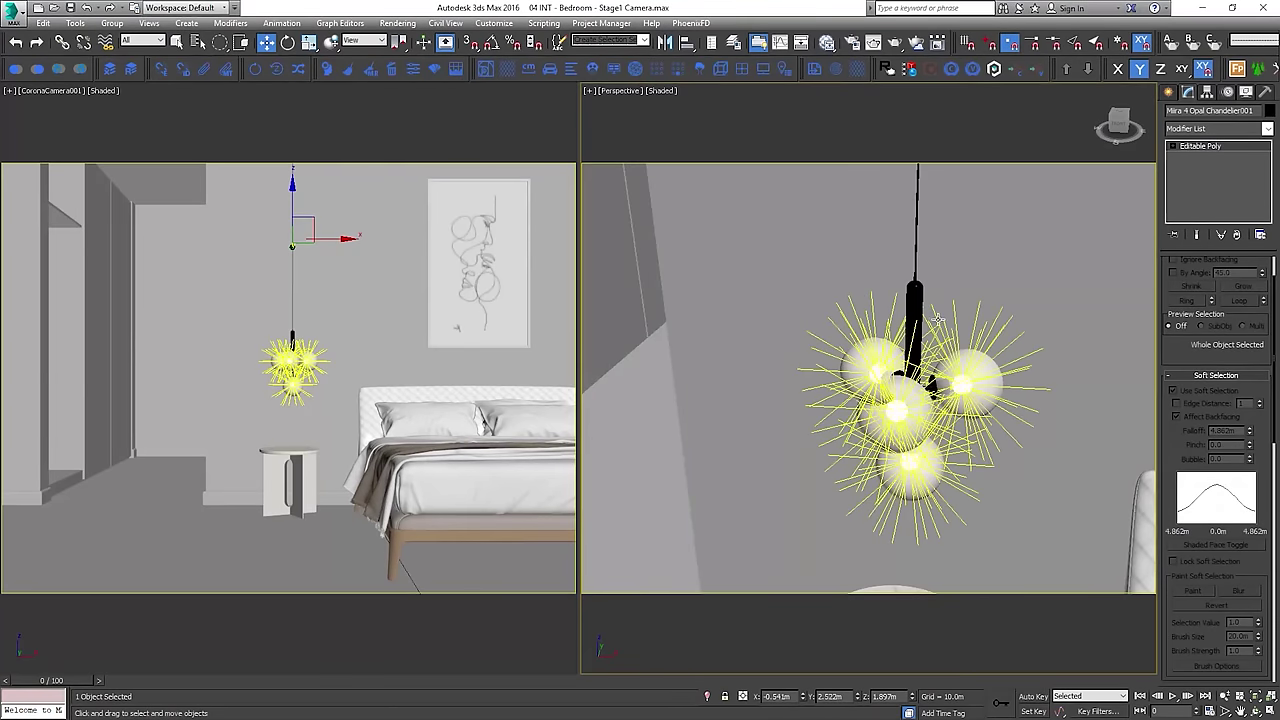
key(5)
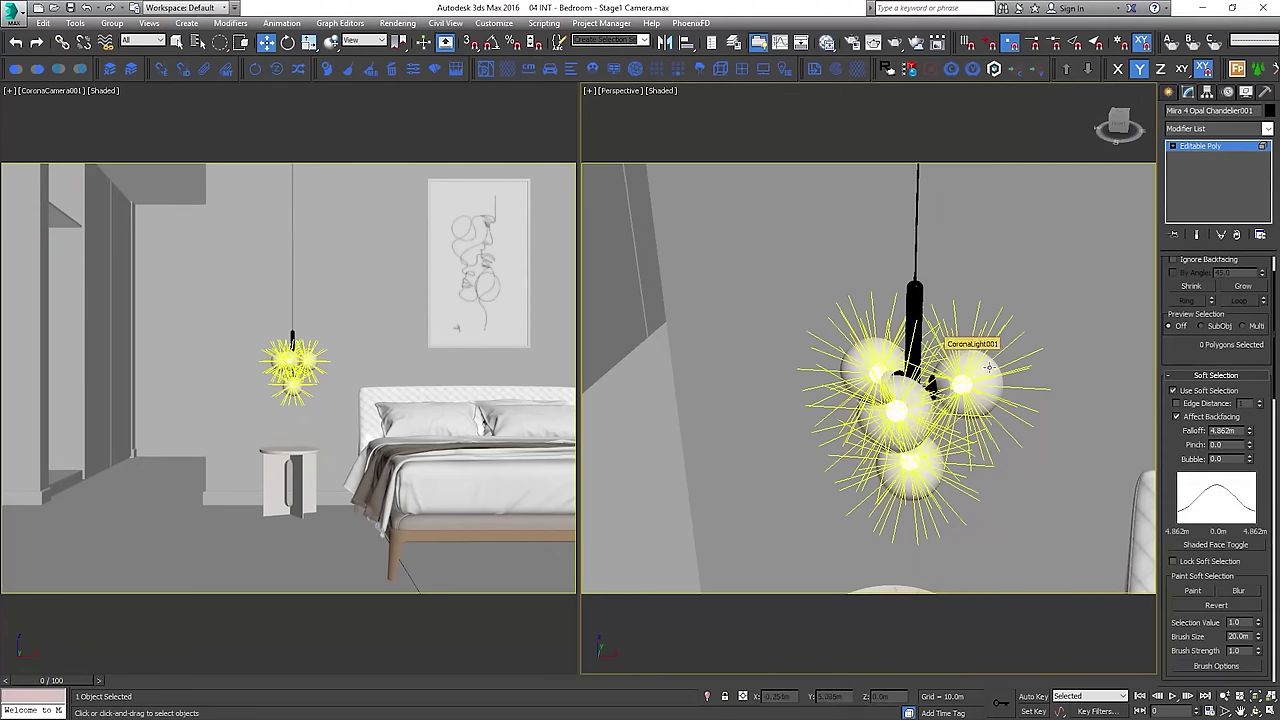
click(962, 365)
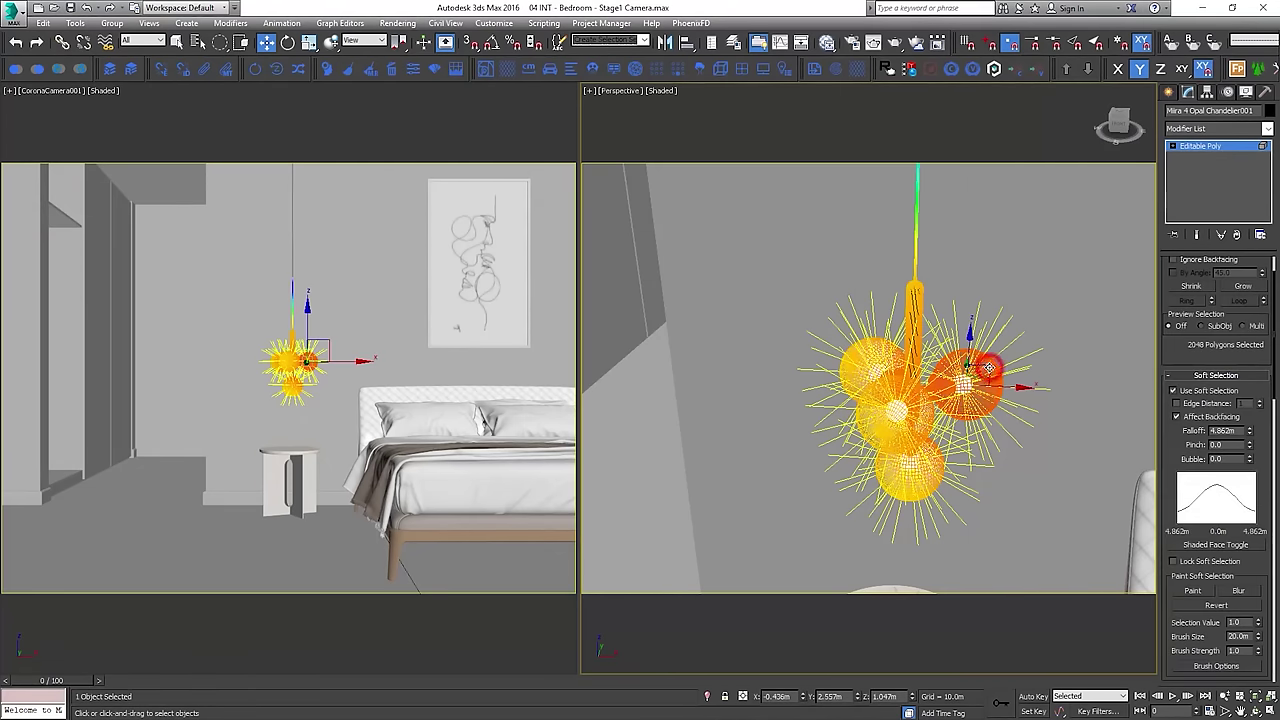
click(1185, 393)
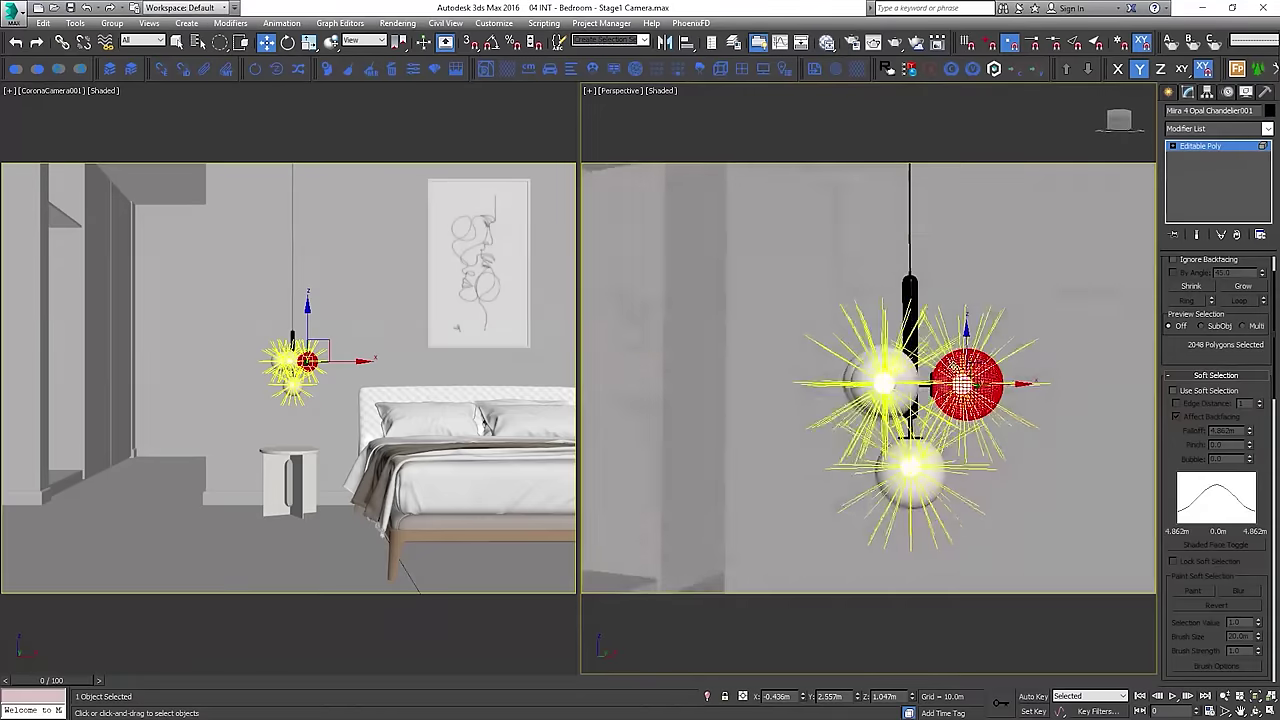
ctrl+click(885, 385)
ctrl+click(937, 478)
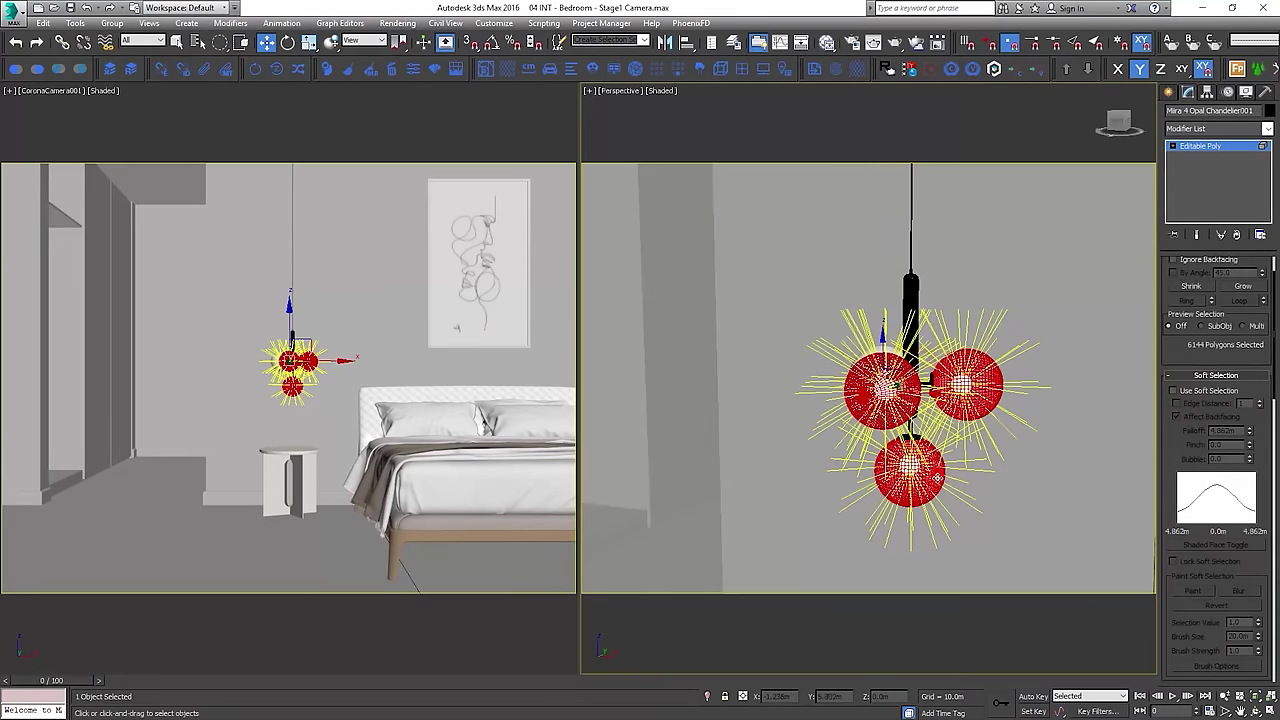
alt+middle_drag(938, 477, 880, 470)
ctrl+click(848, 385)
Detach the selected globes from the chandelier as a separate object named Pendant glass
scroll(1230, 450, down, 1)
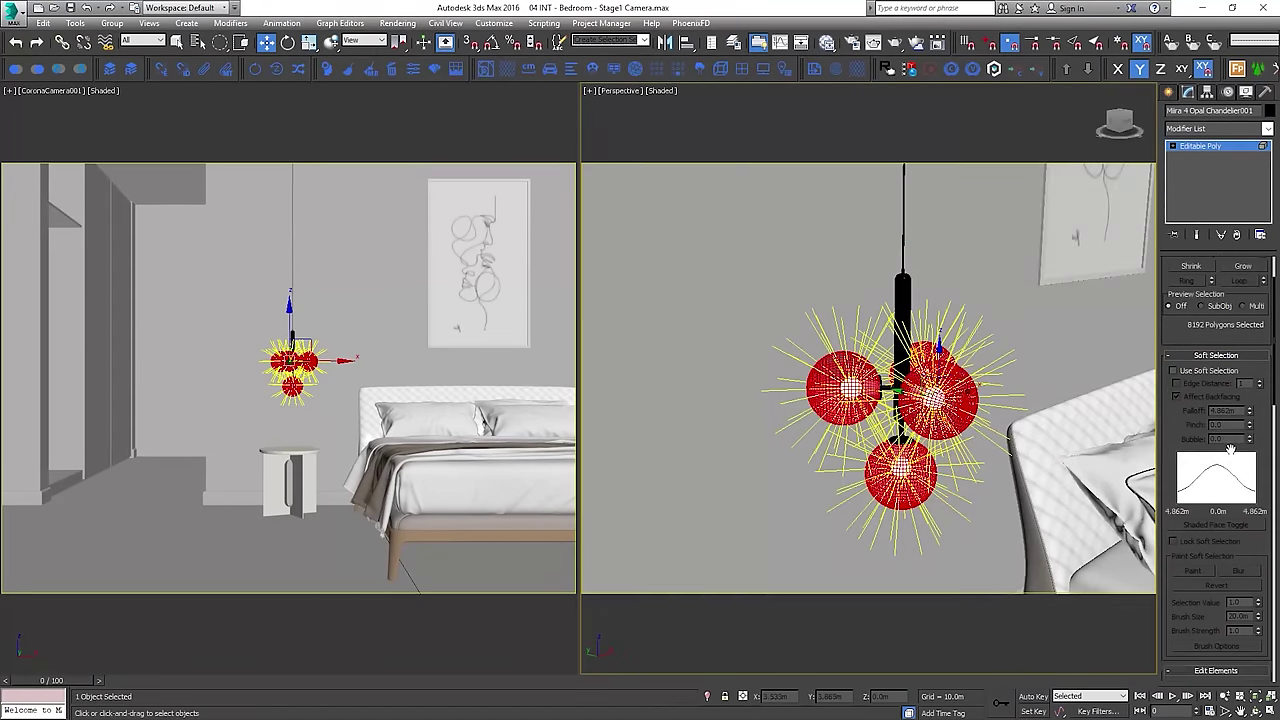
scroll(1230, 450, down, 3)
click(1240, 597)
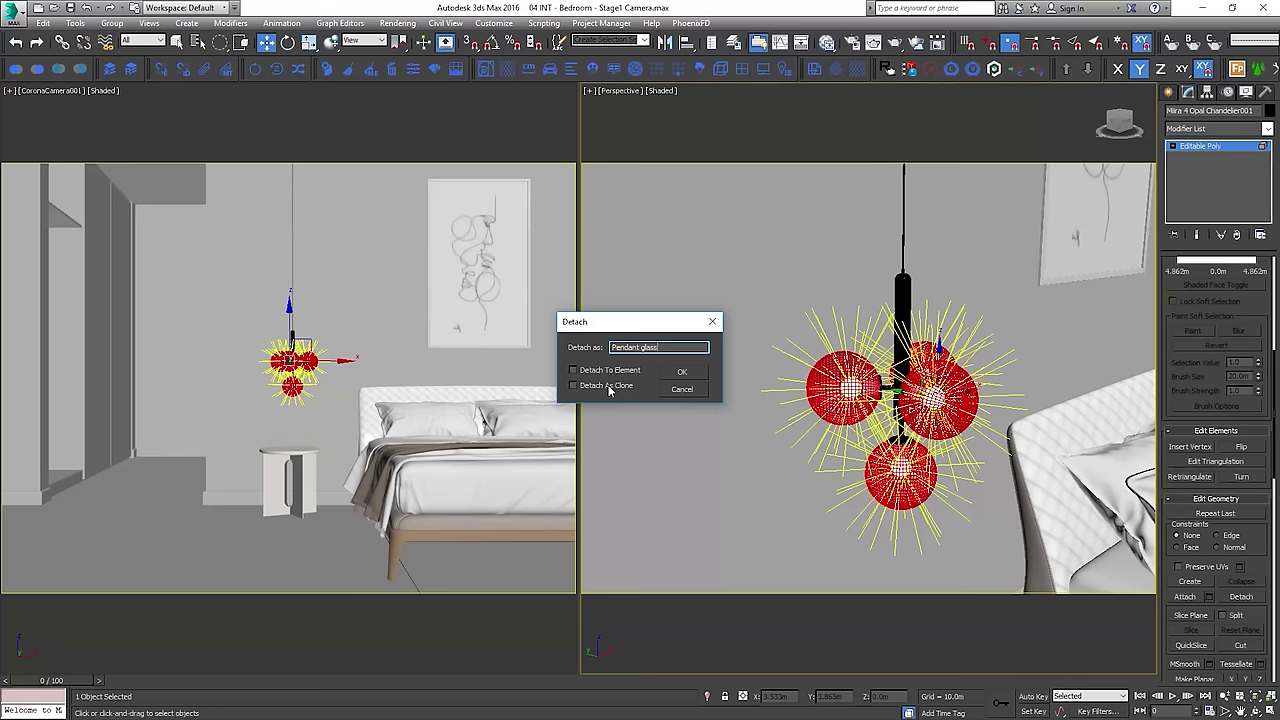
key(Return)
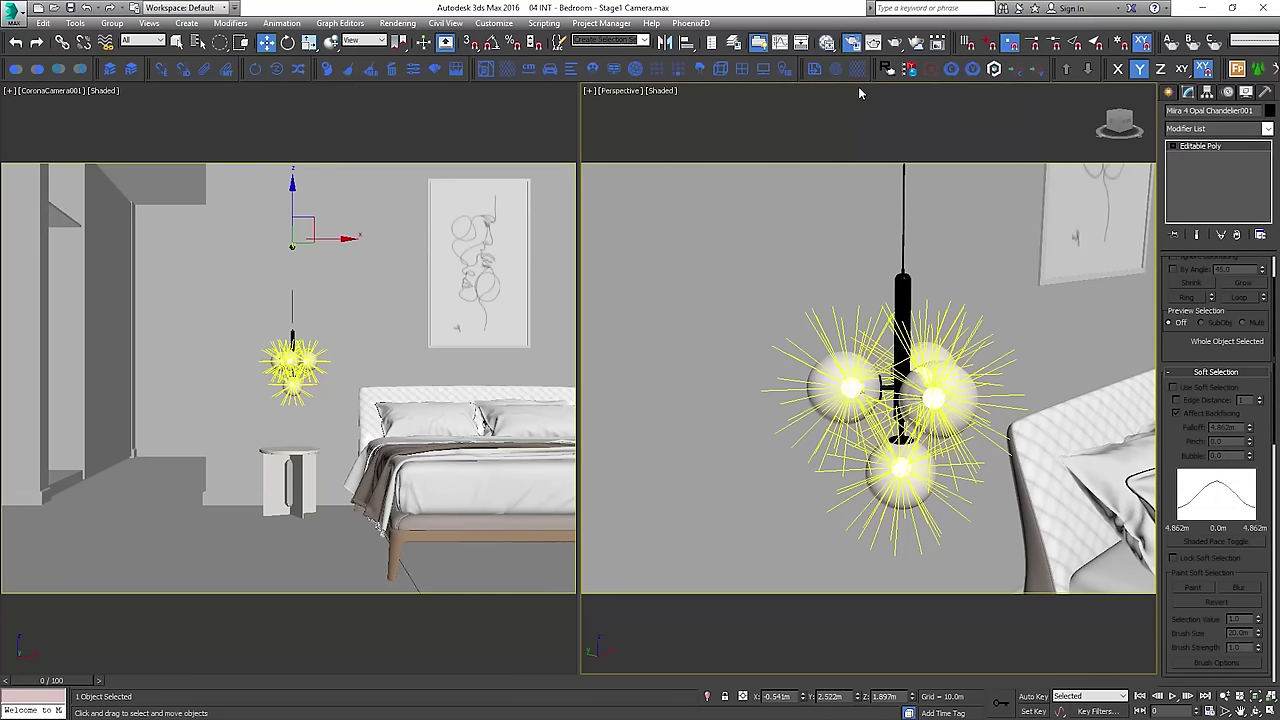
Add the Pendant glass object to the render material override's exclusions and close the render settings
key(F10)
drag(897, 107, 512, 96)
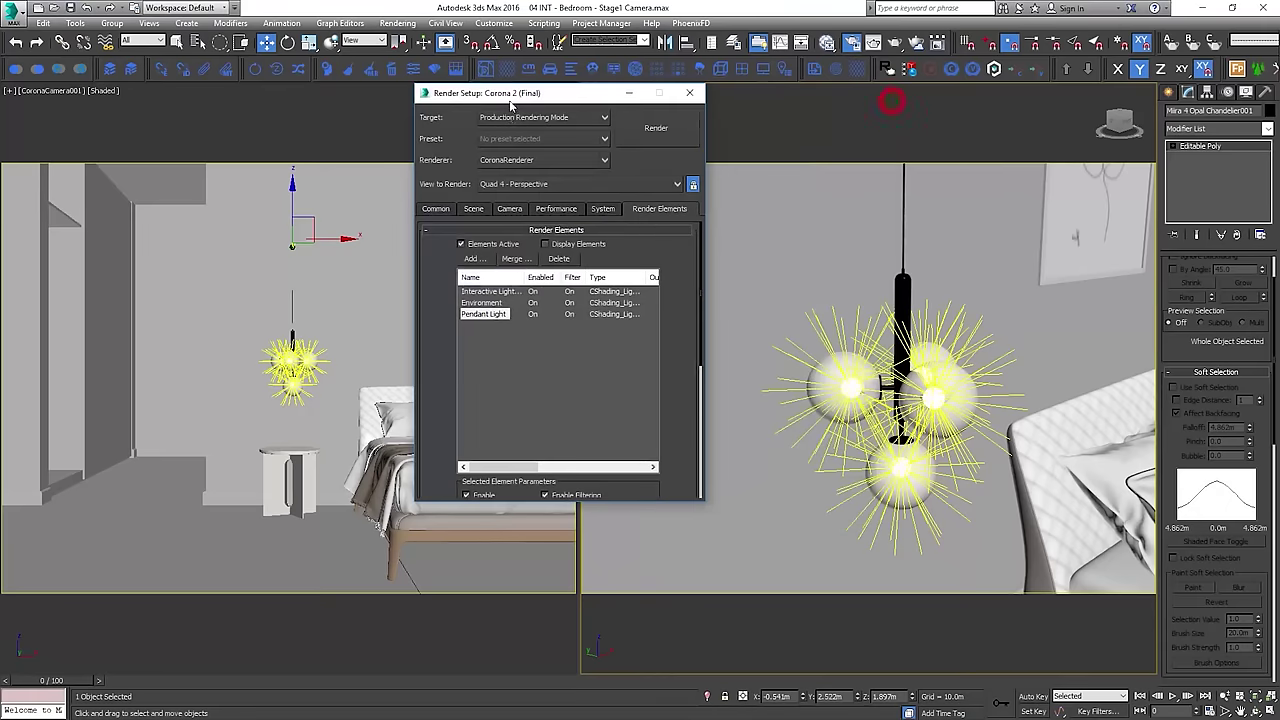
click(474, 209)
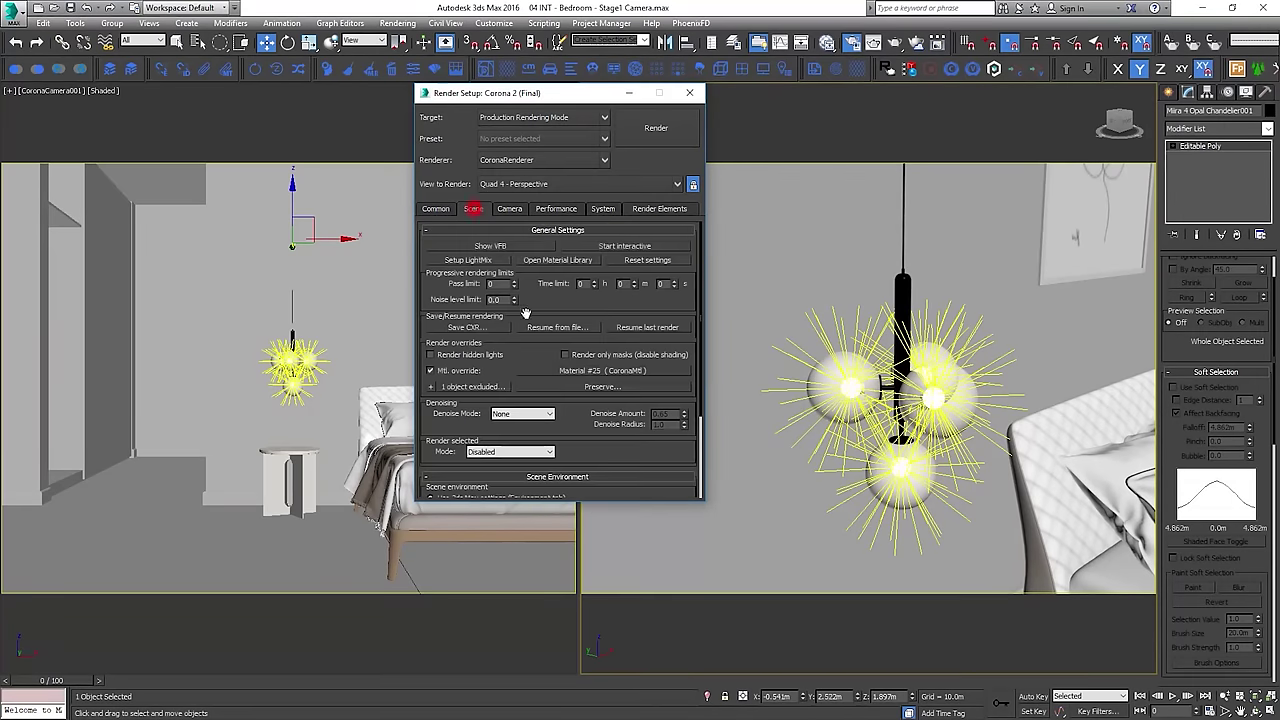
click(821, 377)
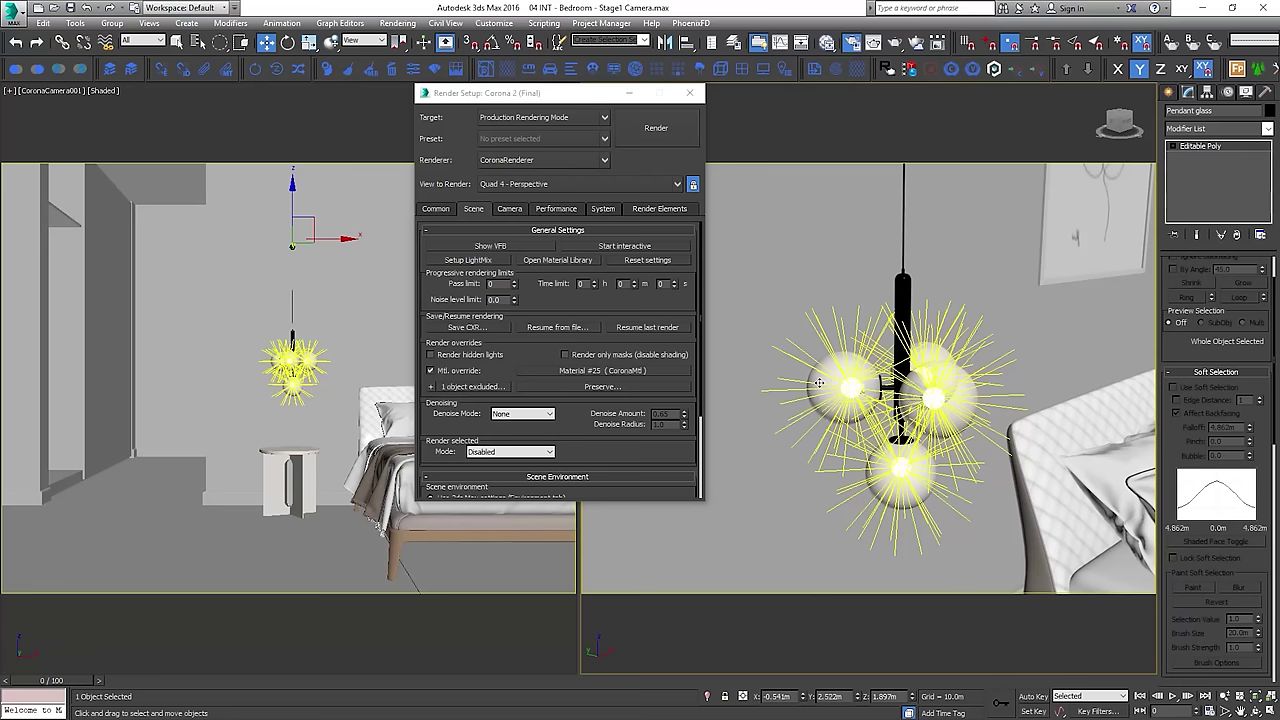
click(431, 386)
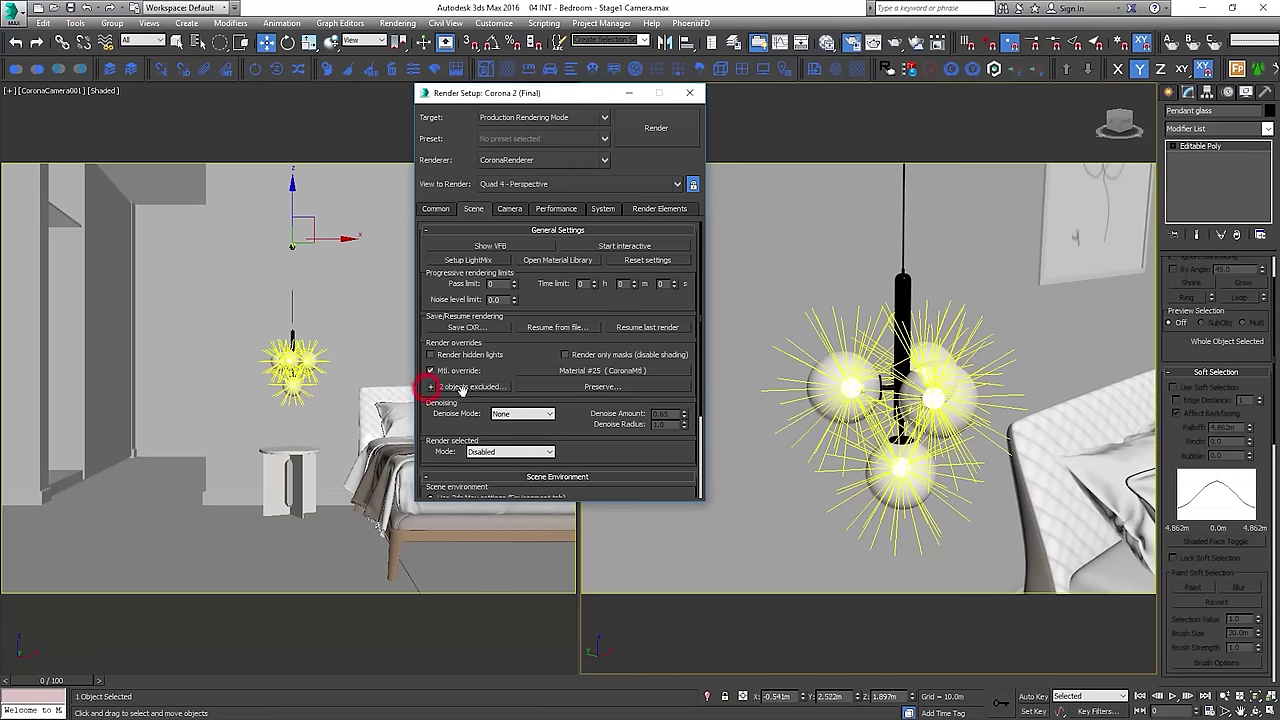
click(687, 94)
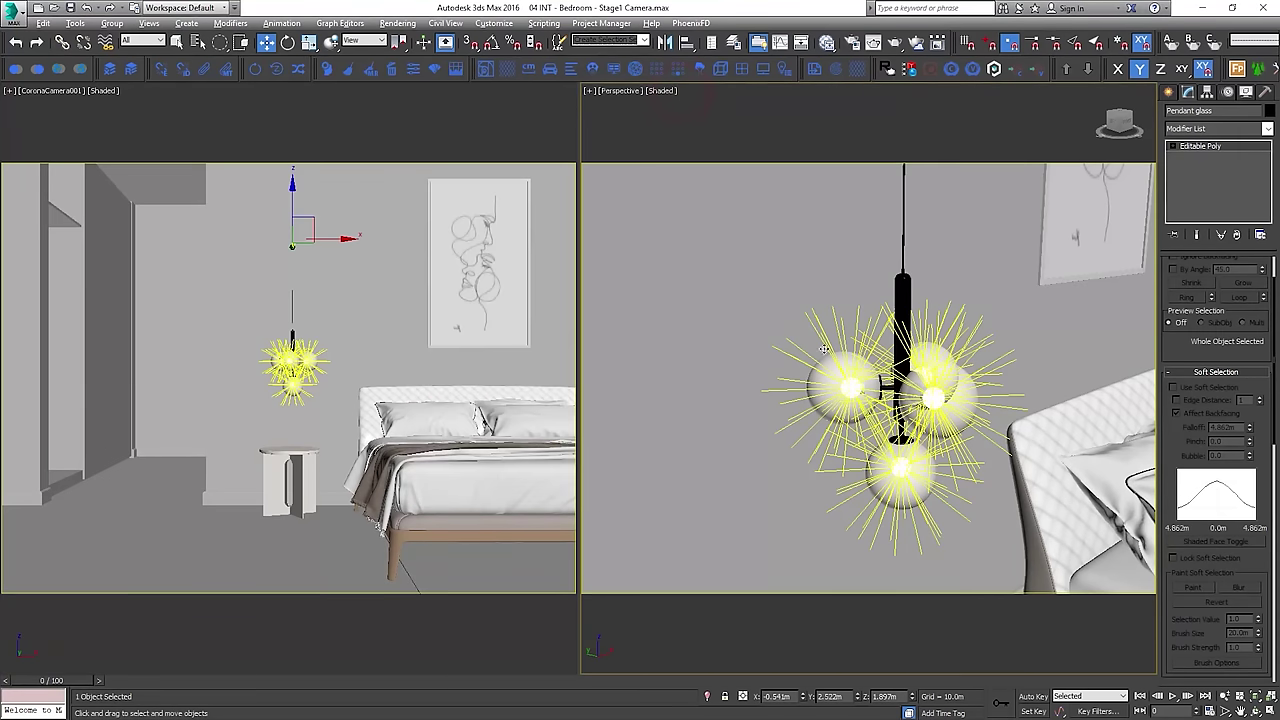
Start an interactive render and move the frame buffer clear of the pendant in the perspective view
right_click(609, 277)
click(586, 216)
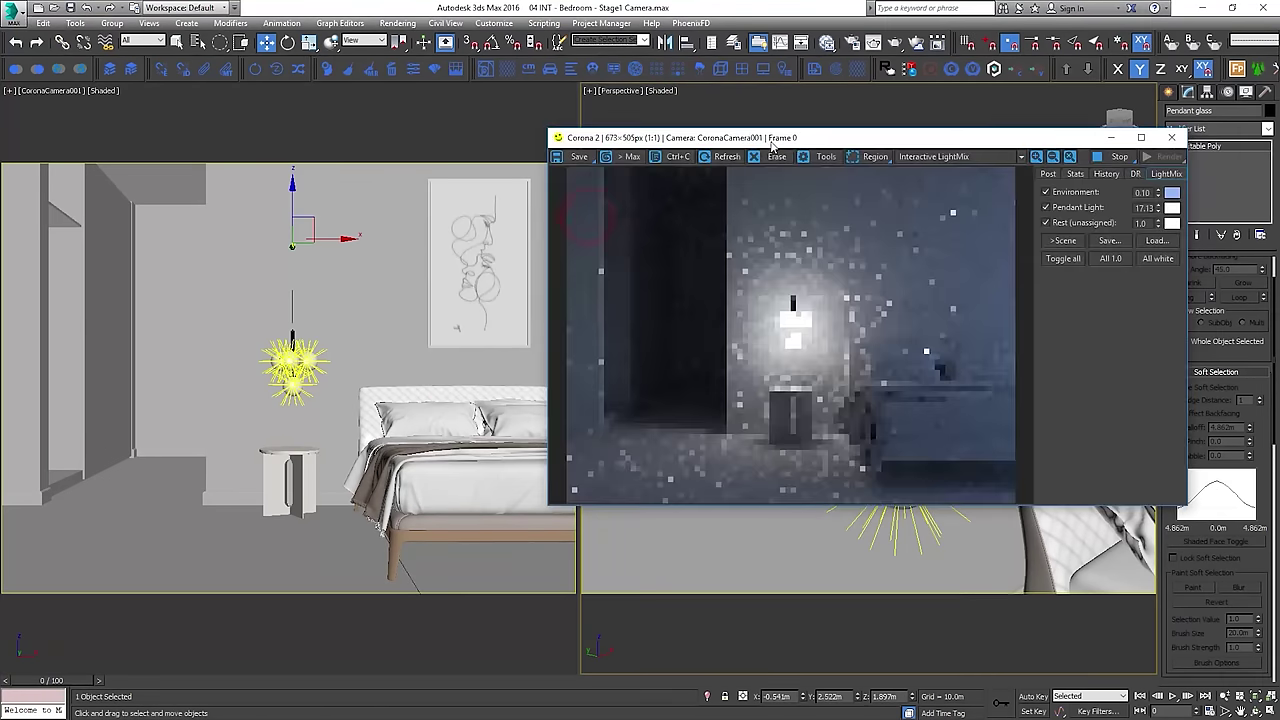
key(z)
drag(798, 142, 337, 104)
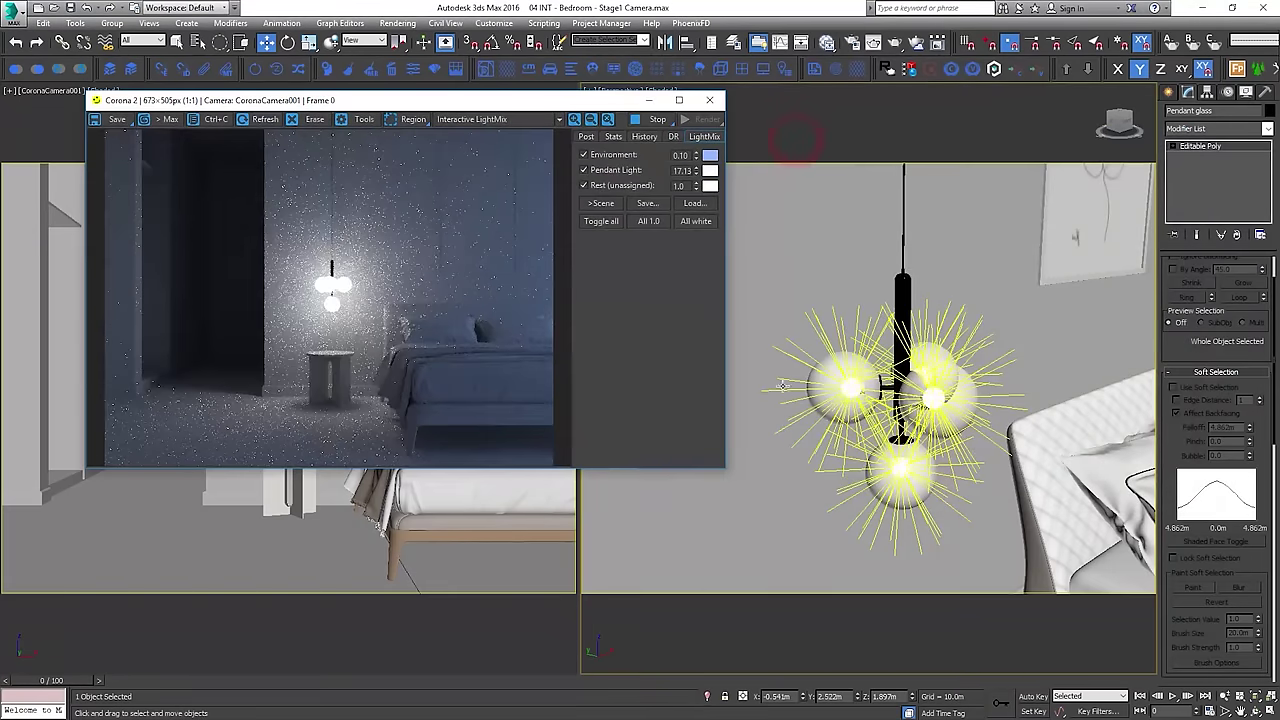
Restrict the selection filter to lights and select the sphere light inside the globe nearest the frame buffer
click(850, 386)
right_click(849, 384)
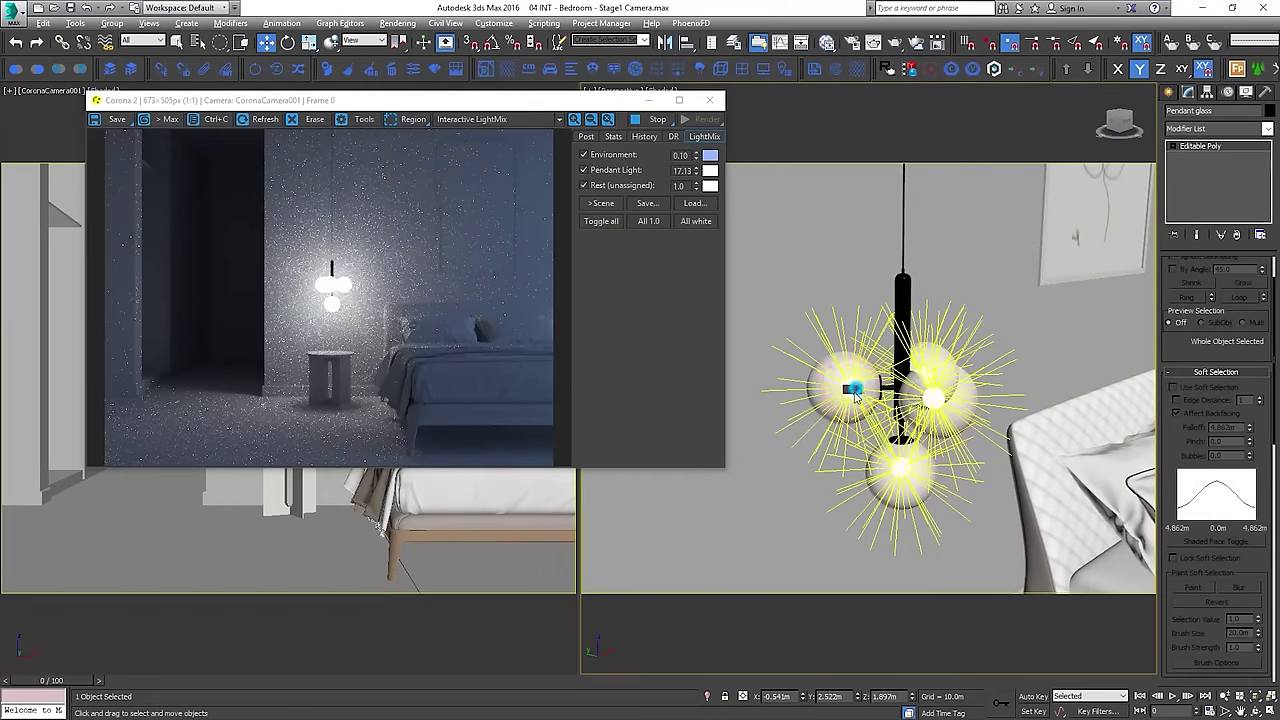
click(834, 421)
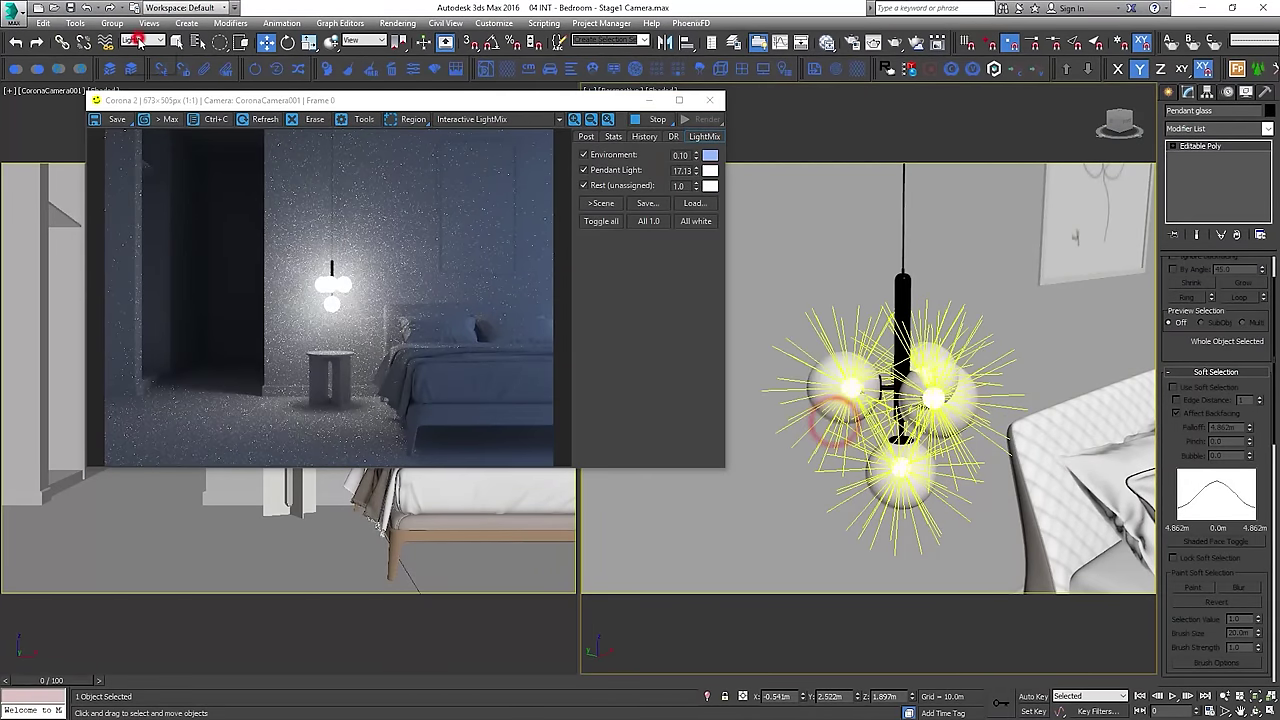
click(140, 41)
click(849, 381)
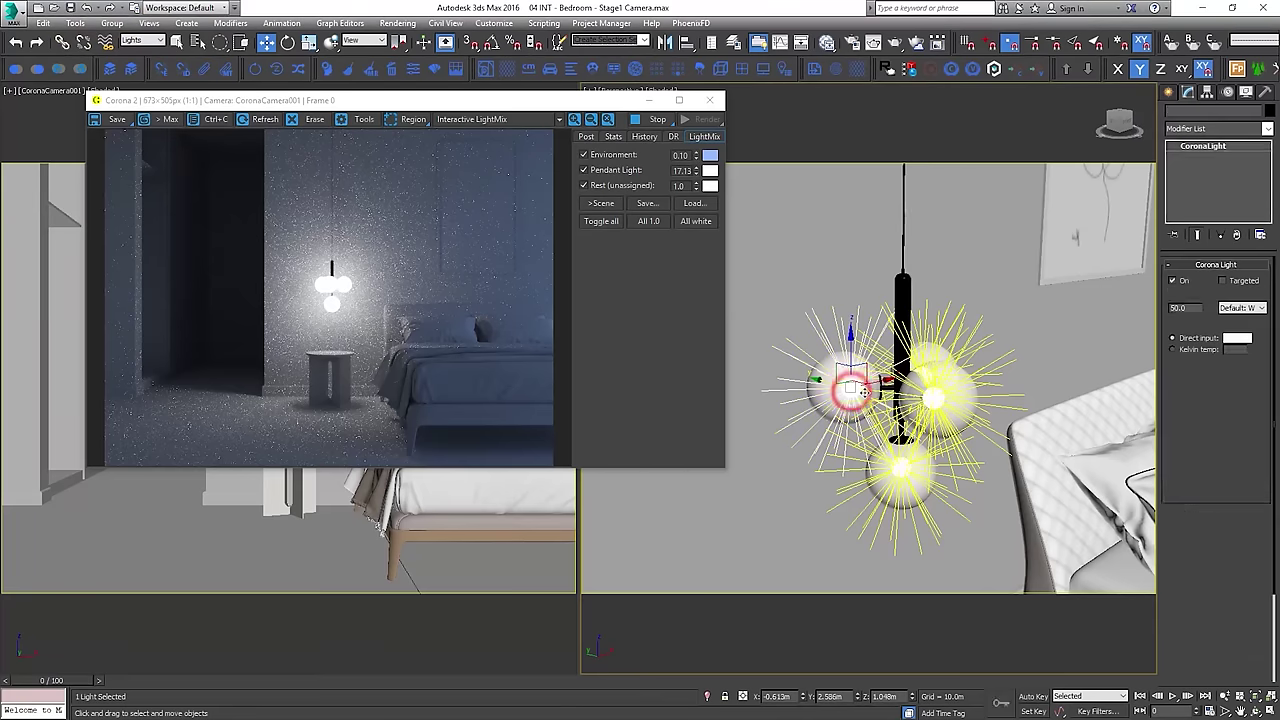
Add the Pendant glass object to the light's exclusion list and switch that list to Include mode
click(1262, 531)
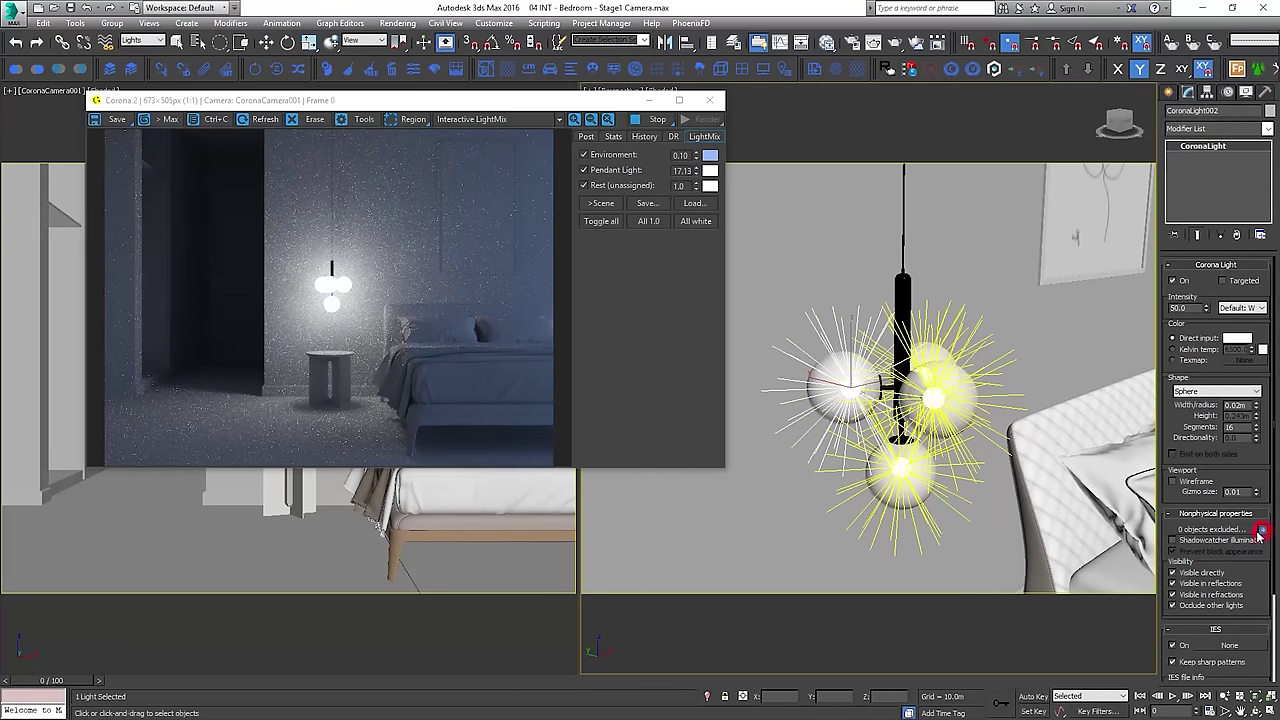
right_click(827, 368)
click(812, 369)
click(826, 363)
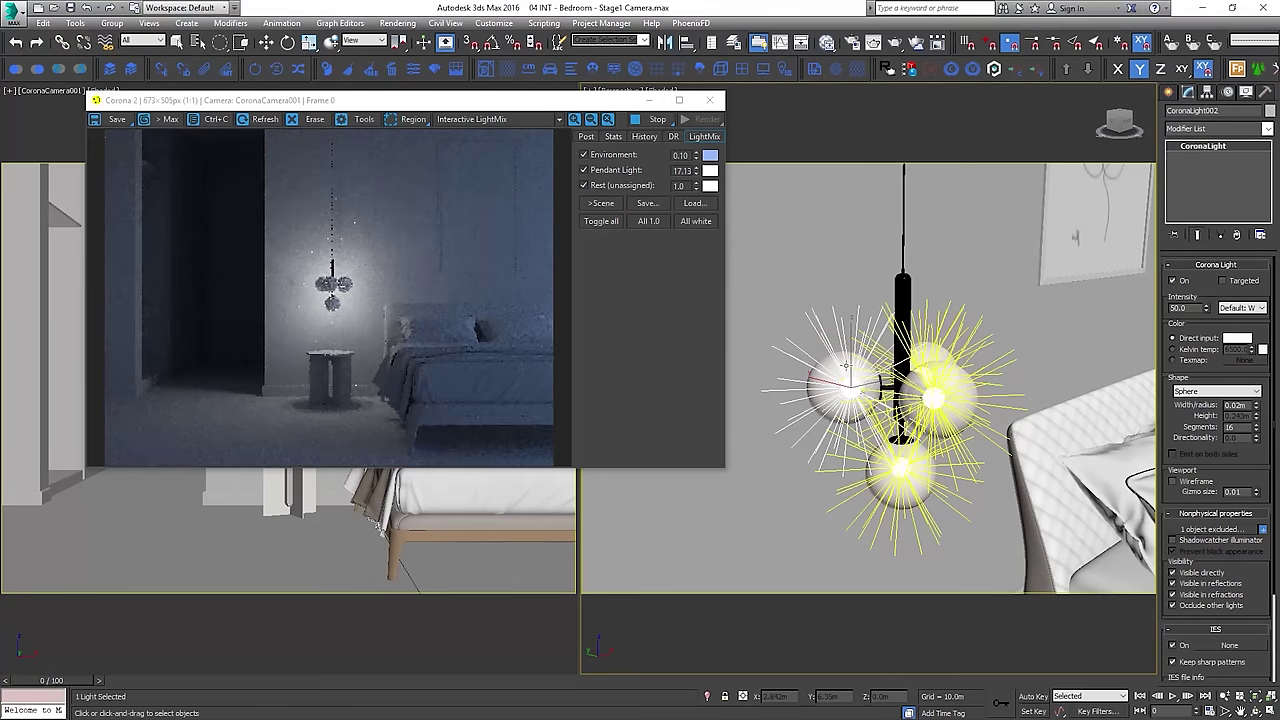
click(1244, 530)
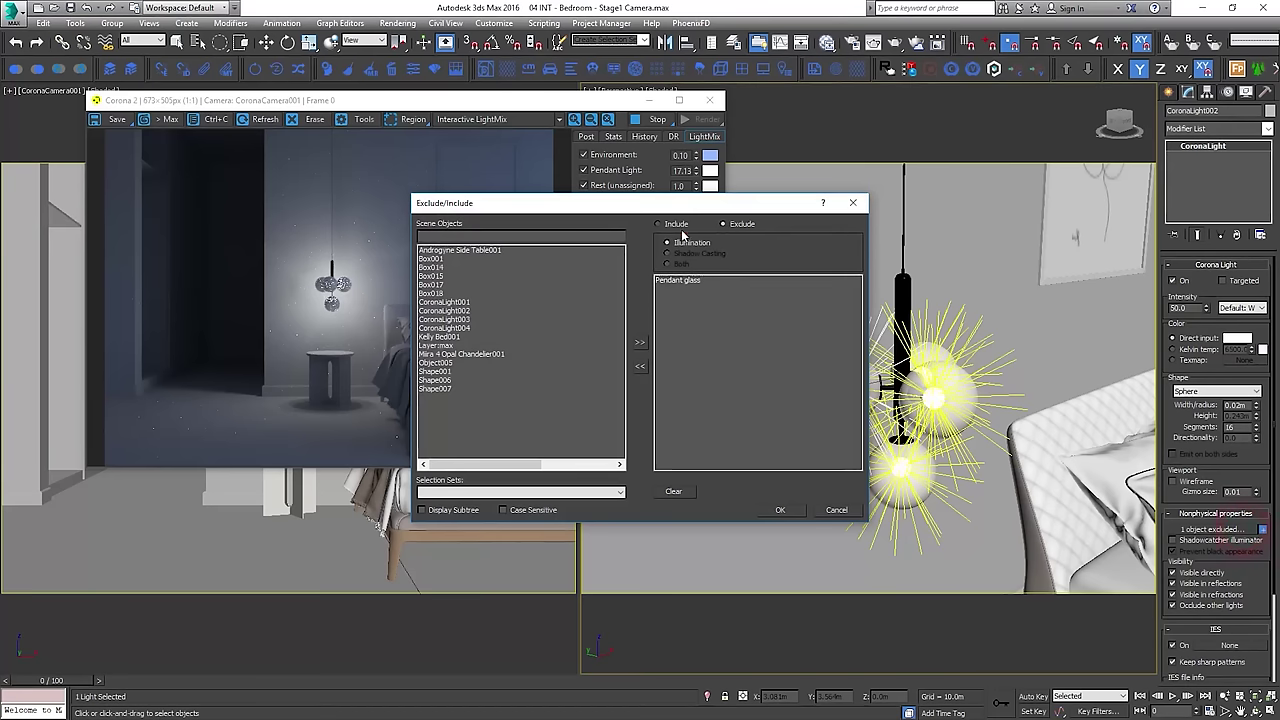
click(780, 510)
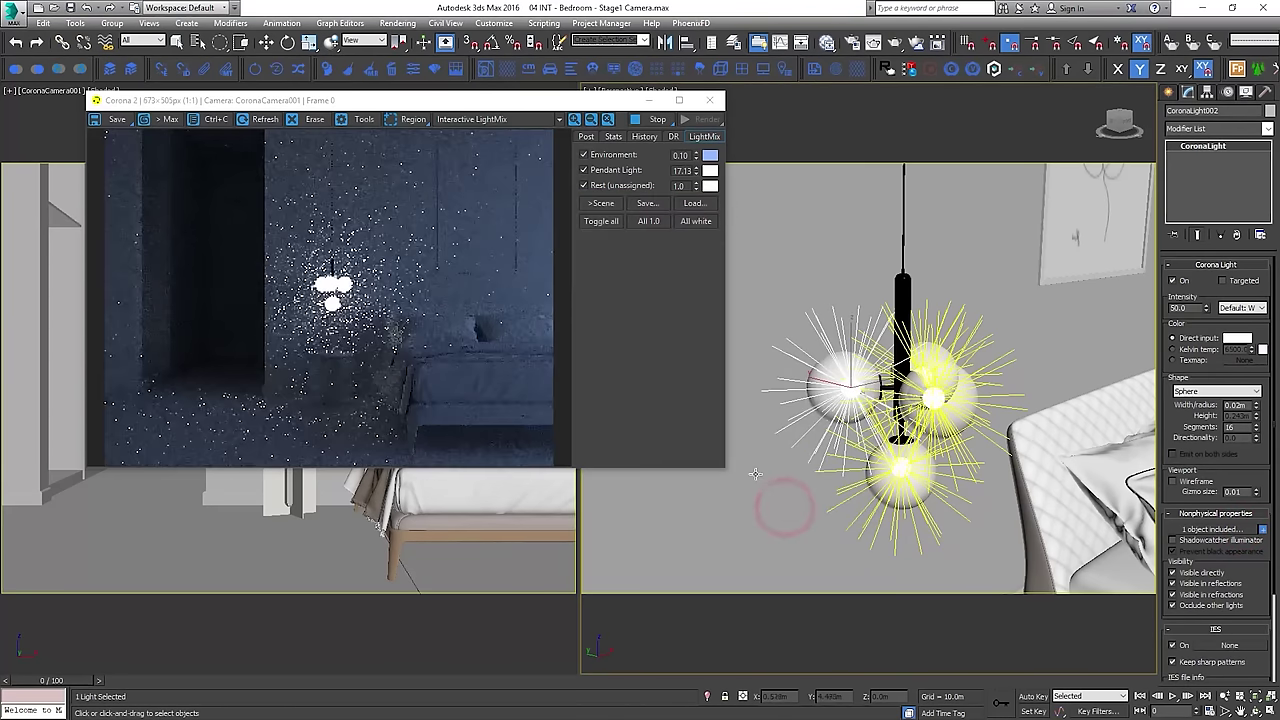
Draw a render region around the pendant globes and shift it onto the wall above the bed
click(413, 119)
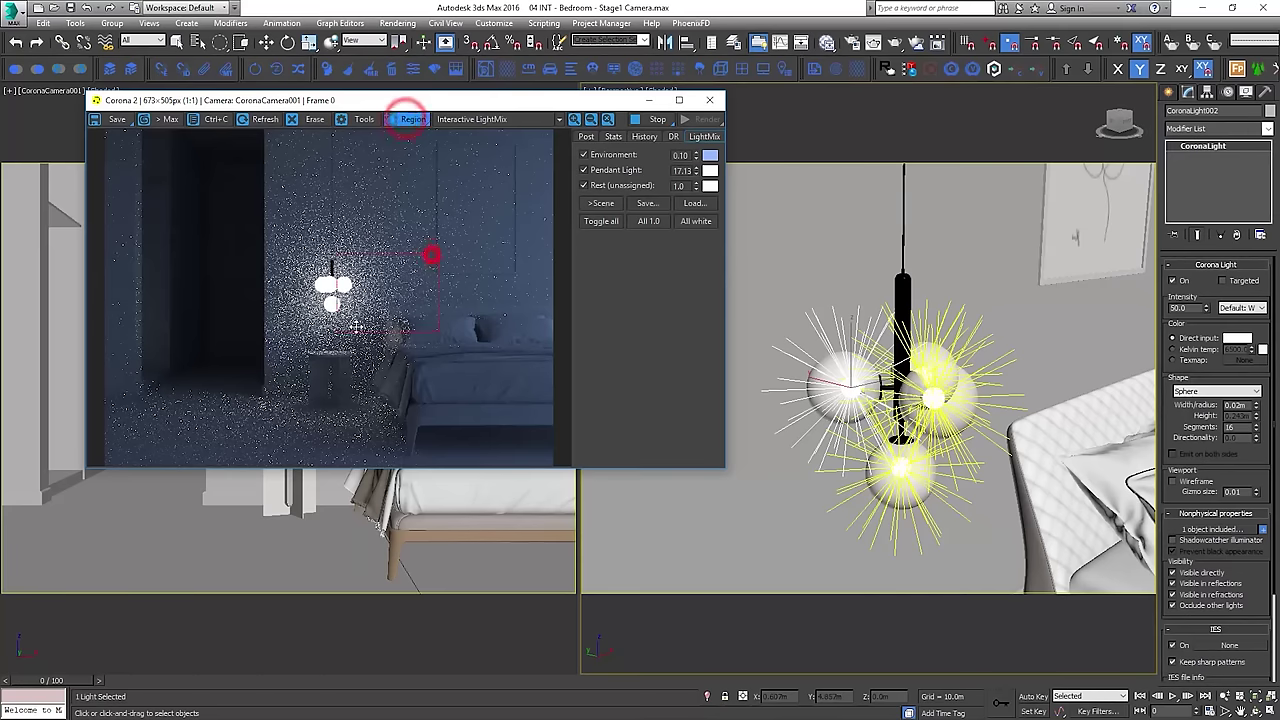
drag(430, 257, 346, 311)
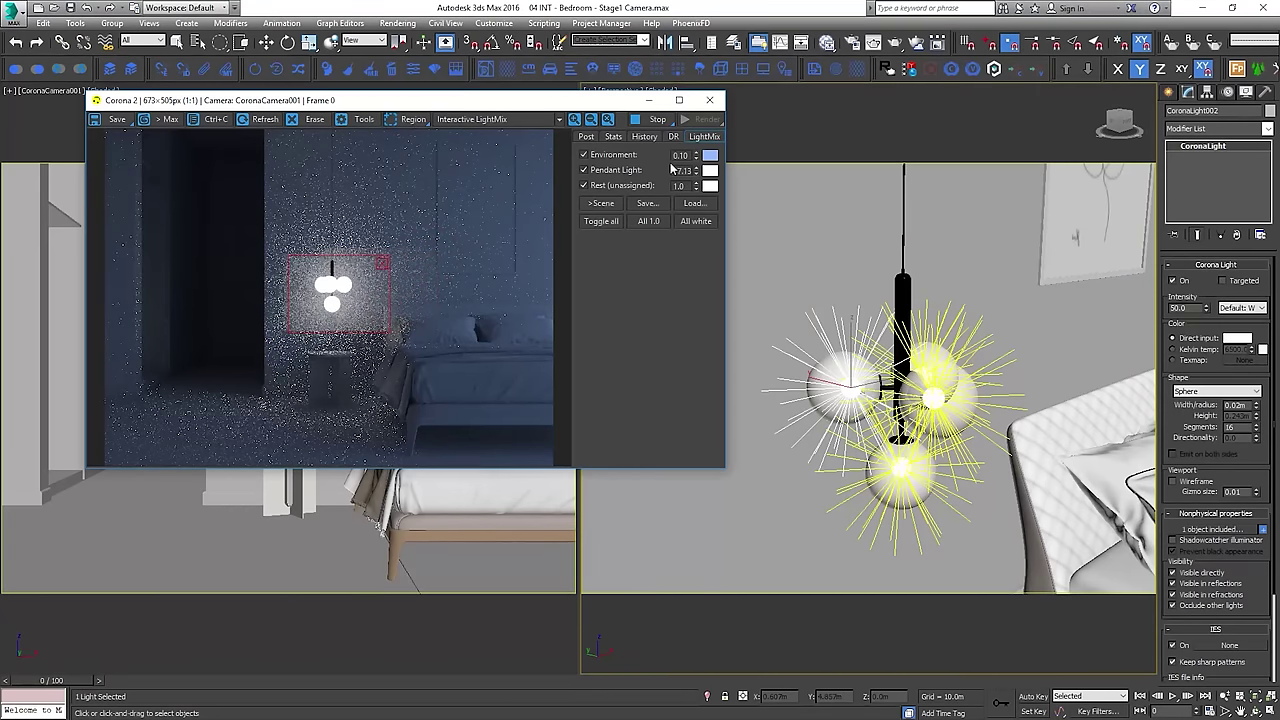
drag(314, 271, 417, 232)
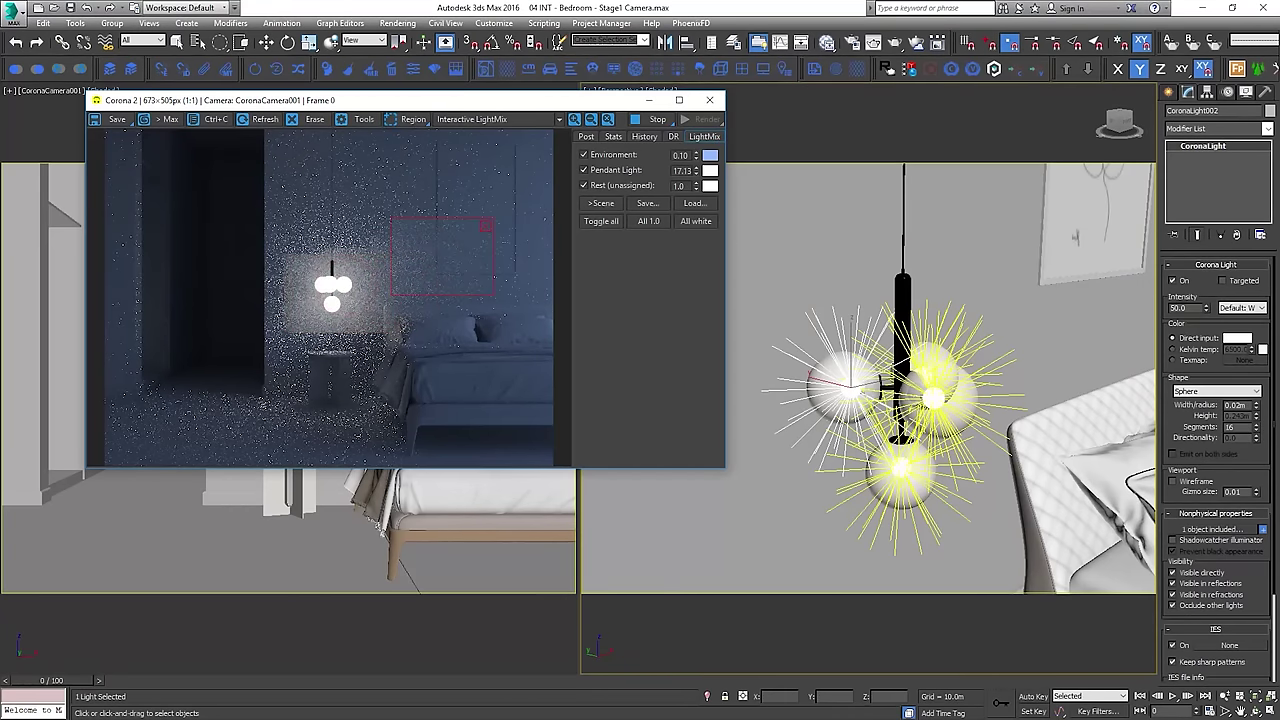
Open the material editor, clear the render region and arrange the editor beside the frame buffer
key(m)
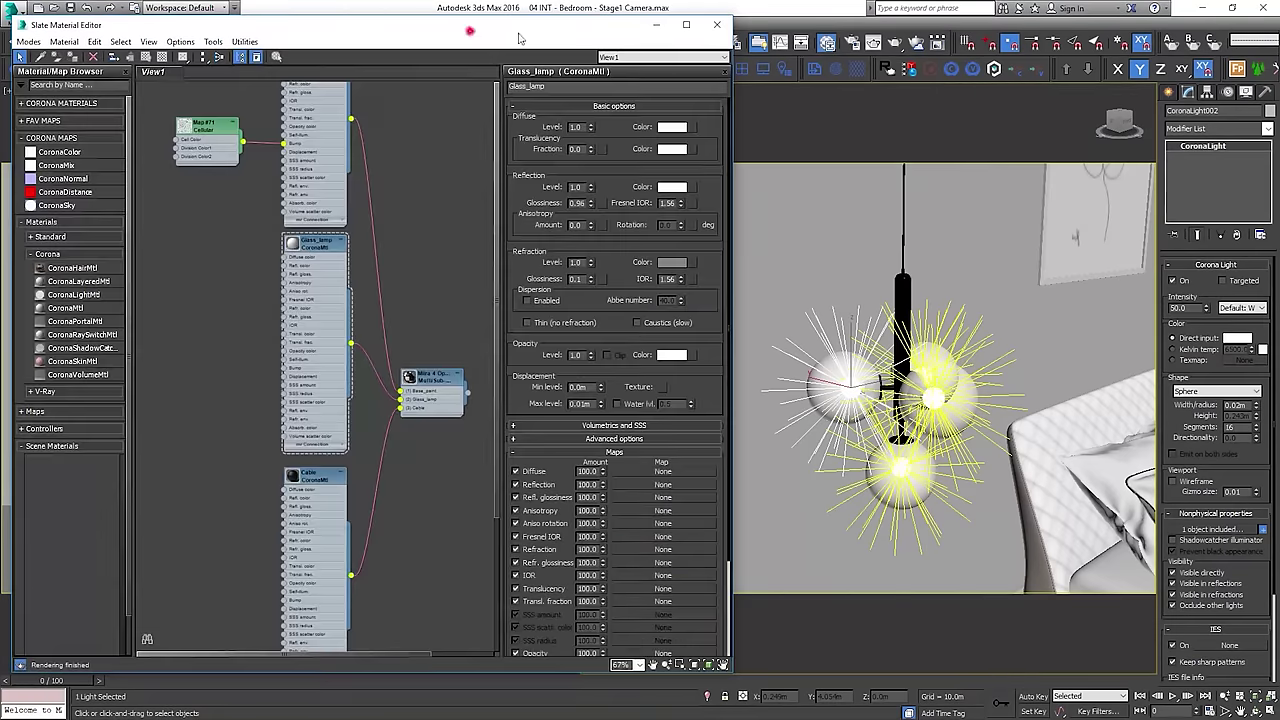
drag(468, 28, 997, 60)
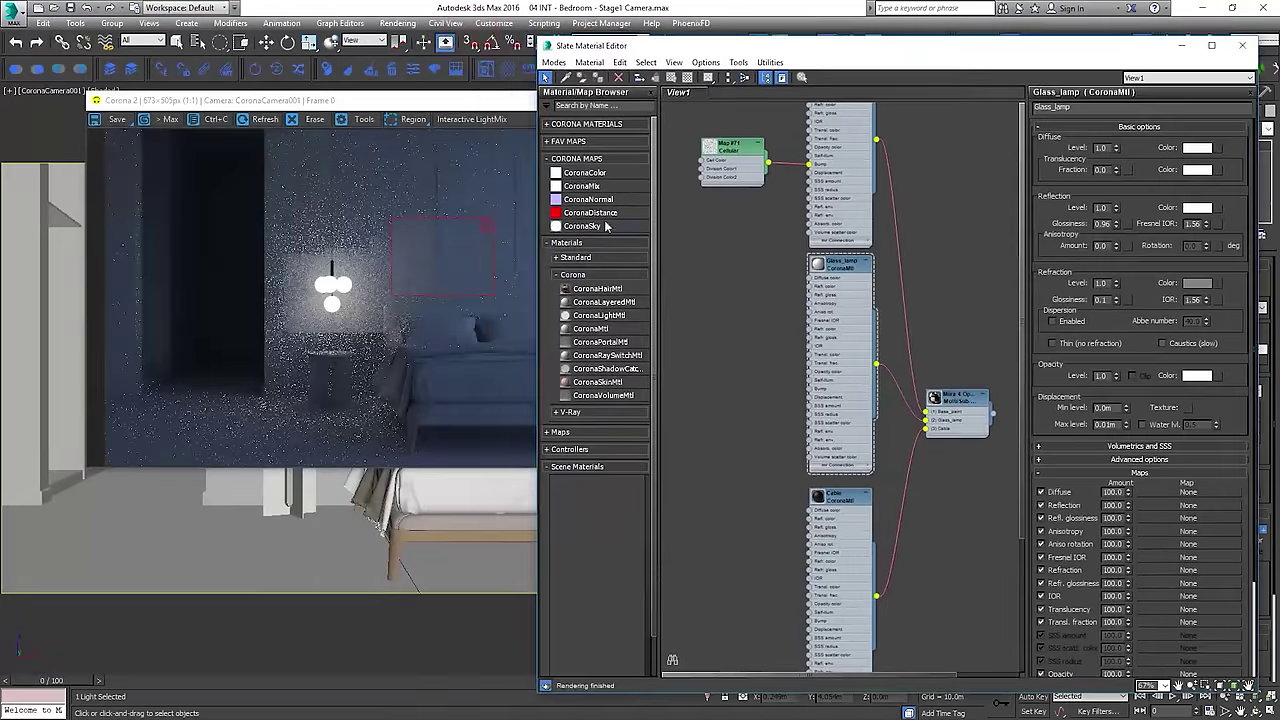
click(487, 225)
drag(501, 100, 388, 90)
Move the Glass_lamp node aside and add a CoronaRaySwitchMtl node between it and the chandelier's multi-material
middle_drag(783, 354, 849, 364)
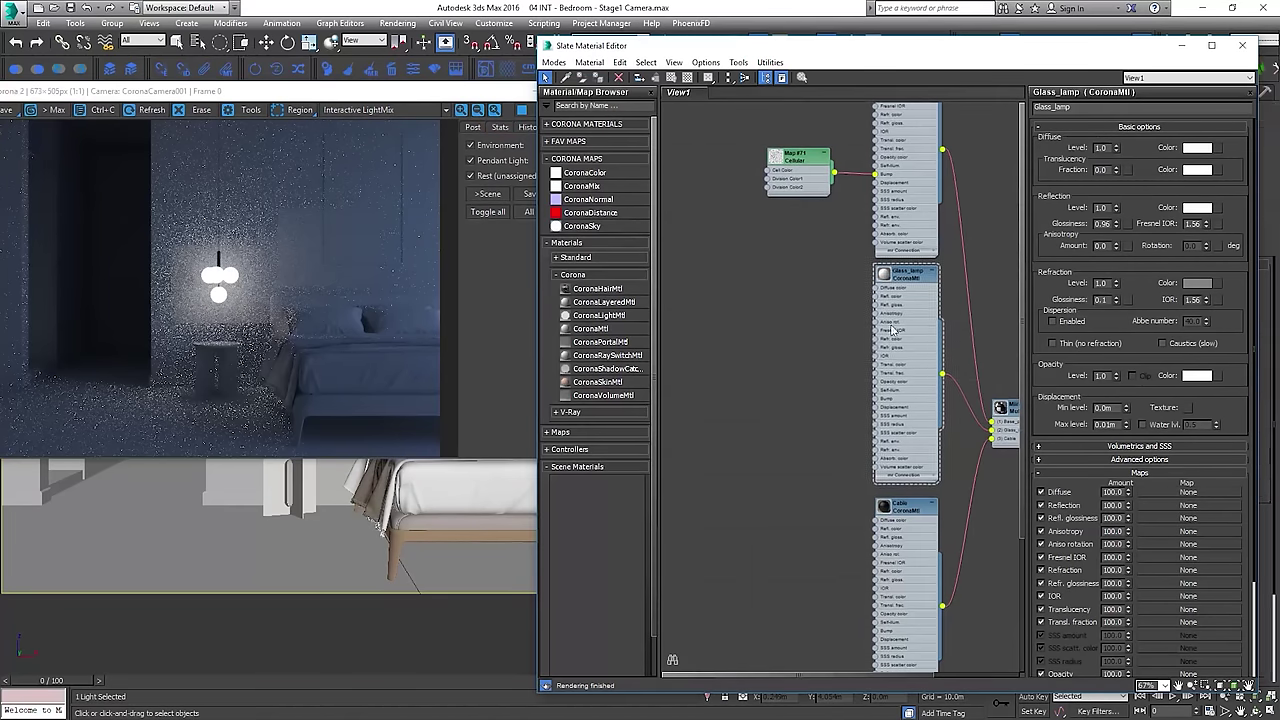
drag(907, 312, 736, 330)
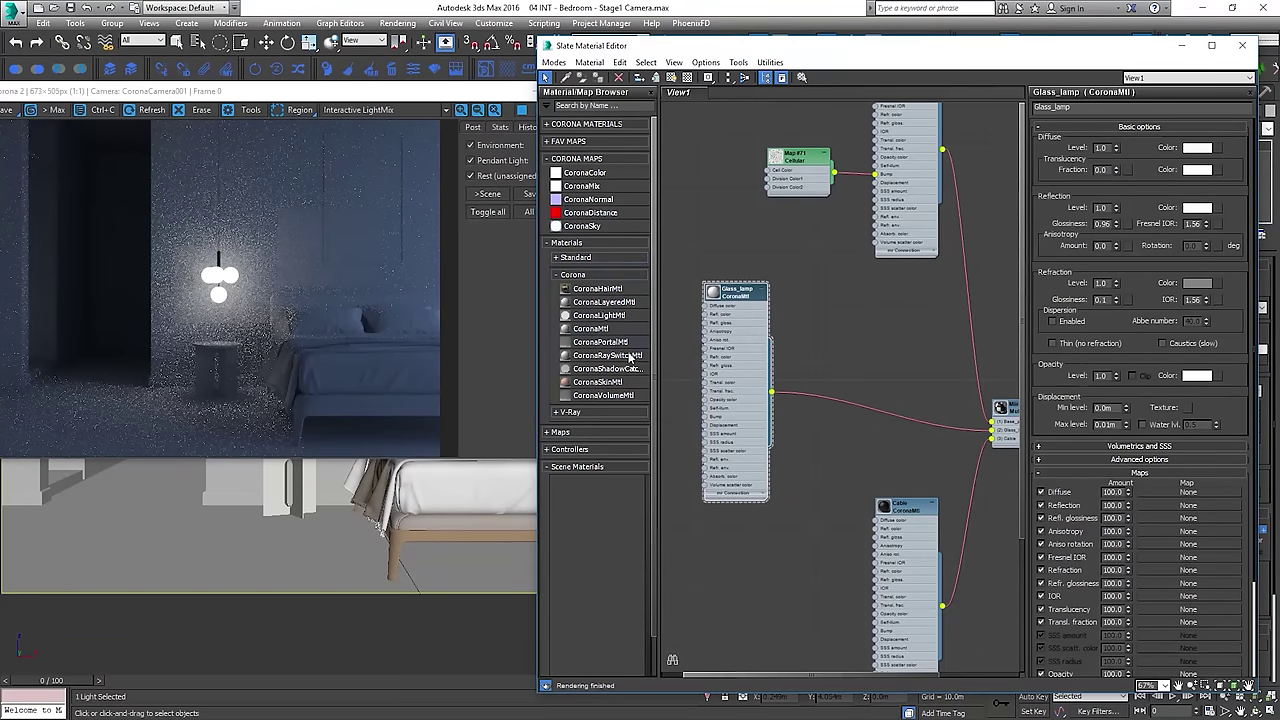
drag(622, 358, 862, 352)
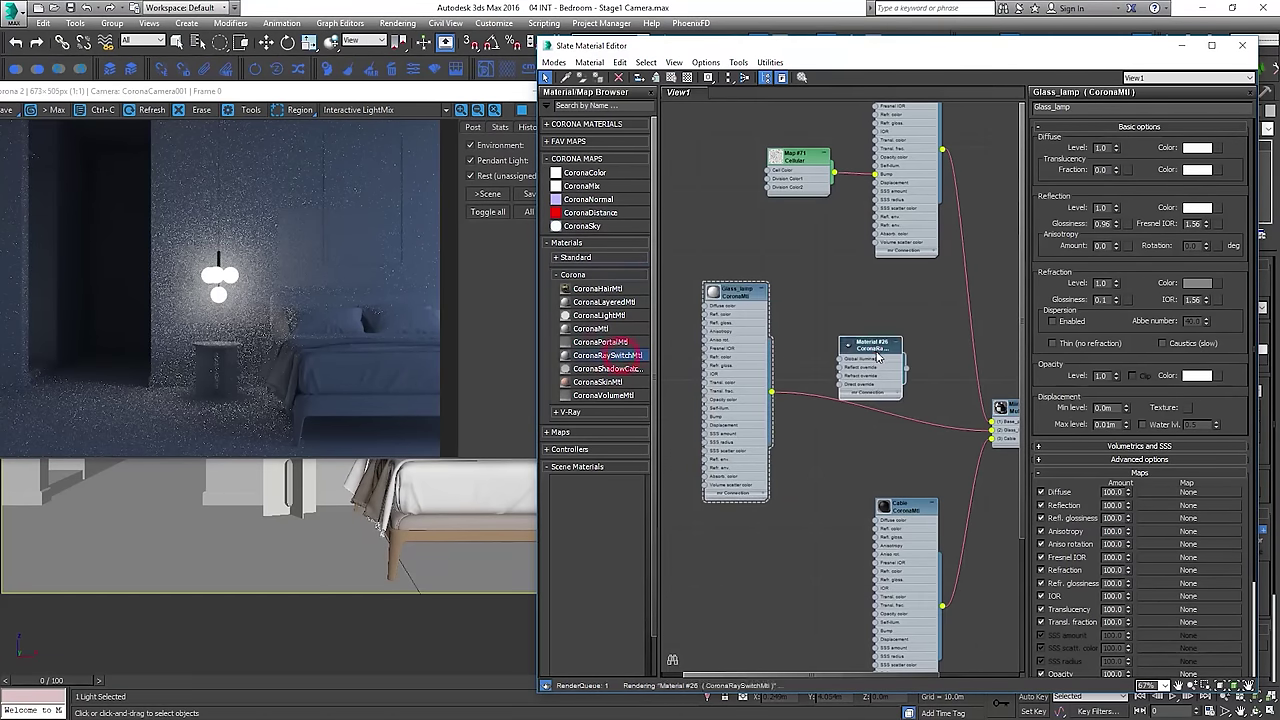
Connect Glass_lamp to the refract, direct and reflect override inputs of the ray switch material
scroll(902, 358, up, 2)
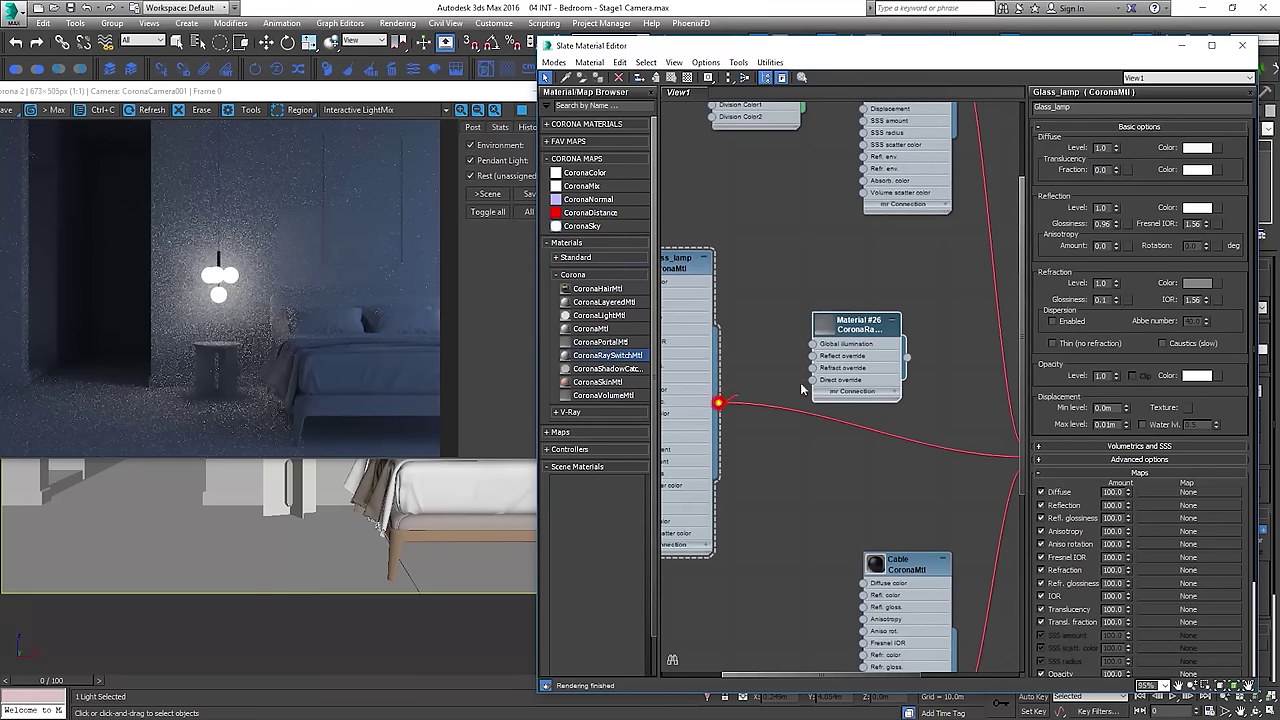
drag(719, 403, 812, 367)
drag(719, 403, 813, 379)
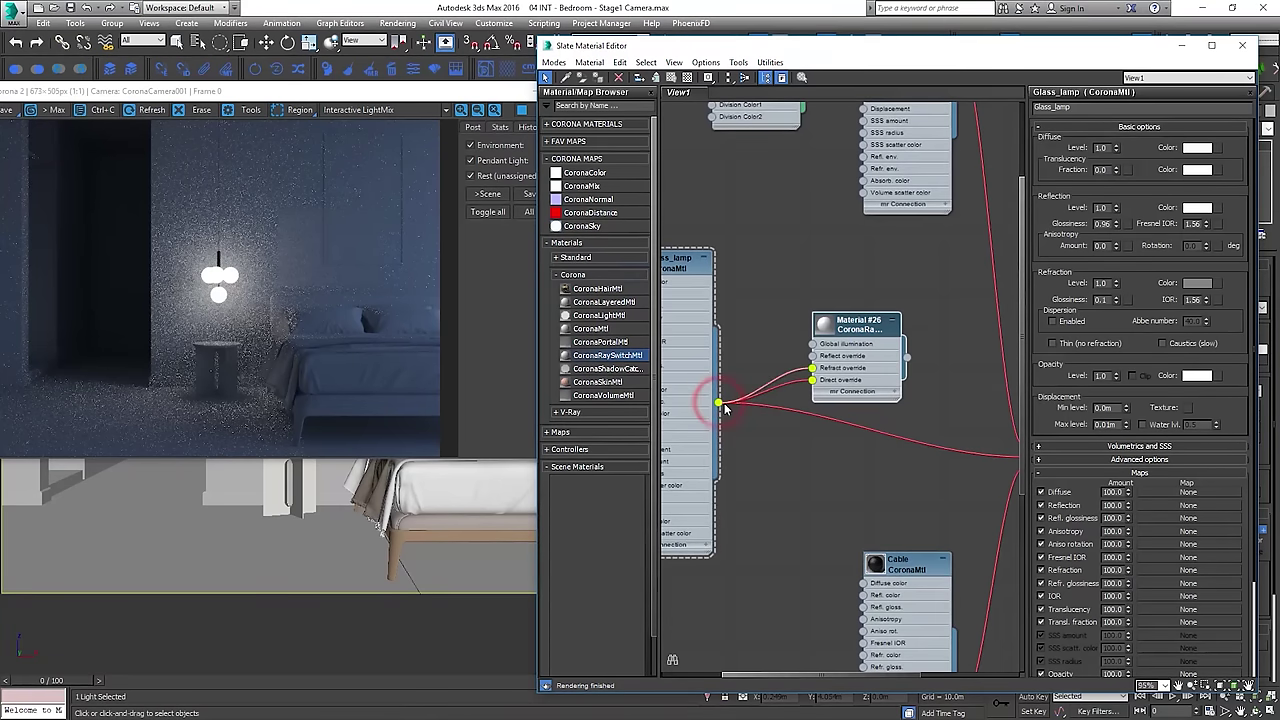
drag(719, 403, 813, 355)
Connect the ray switch material to the multi-material's Glass_lamp slot and bring the frame buffer in front of the editor
middle_drag(908, 367, 828, 342)
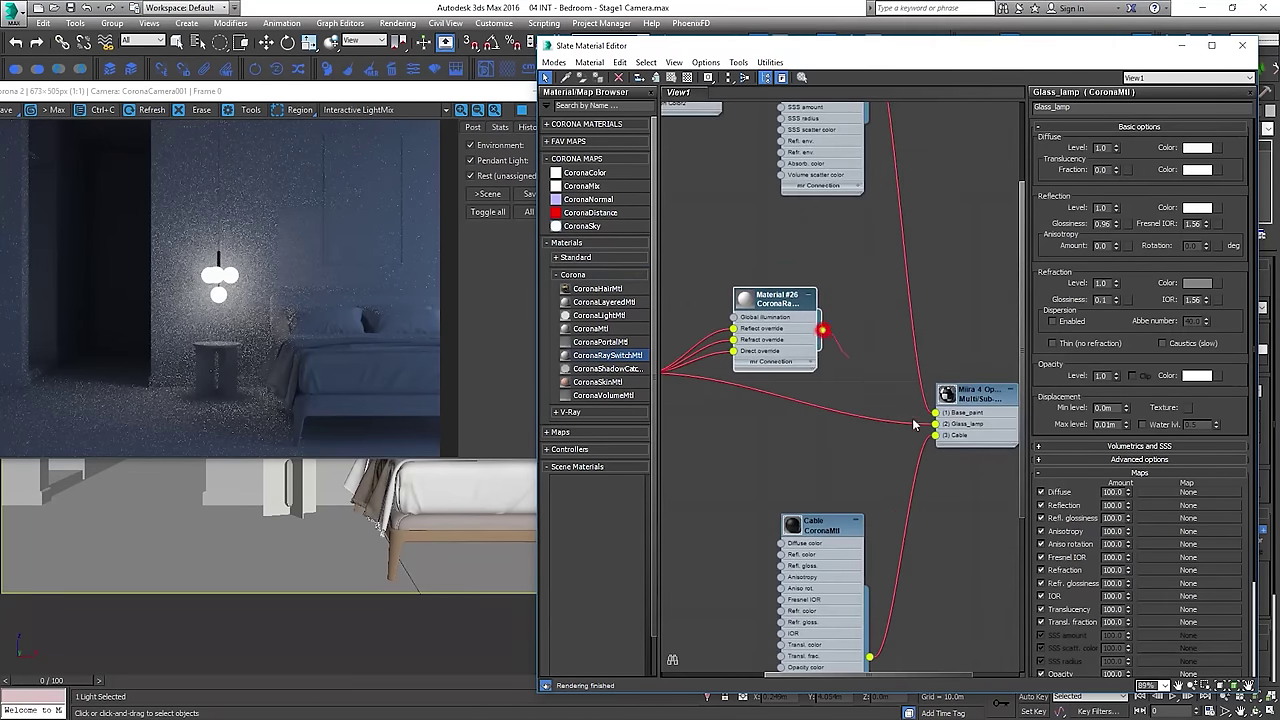
drag(913, 424, 935, 423)
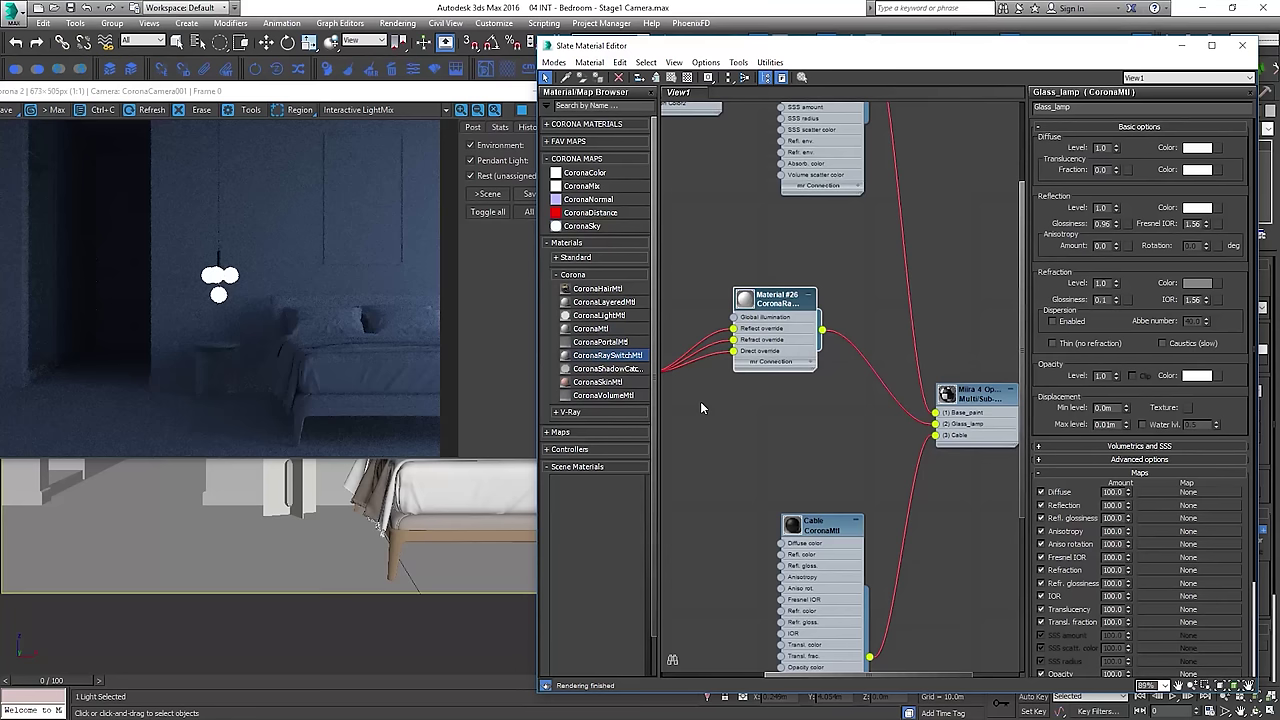
click(769, 304)
drag(350, 93, 604, 147)
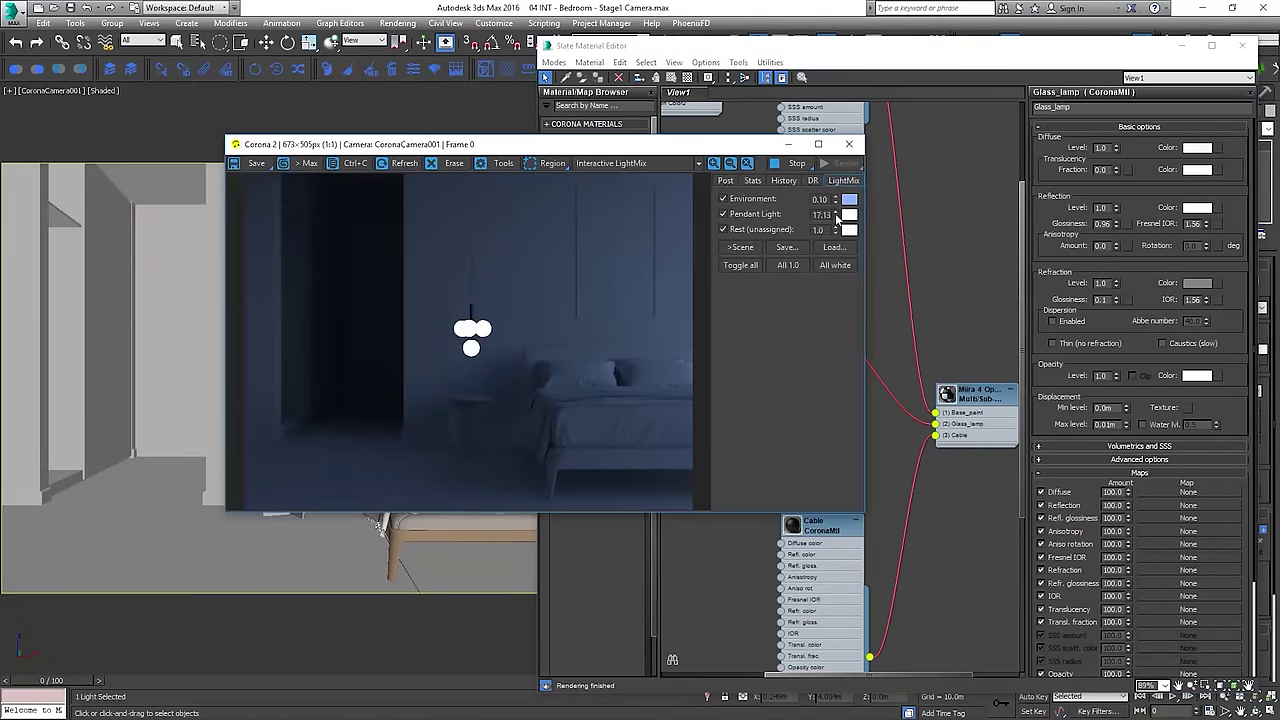
Lower the Pendant Light intensity in LightMix and tint the light orange, about RGB 255, 123, 48
drag(838, 246, 831, 343)
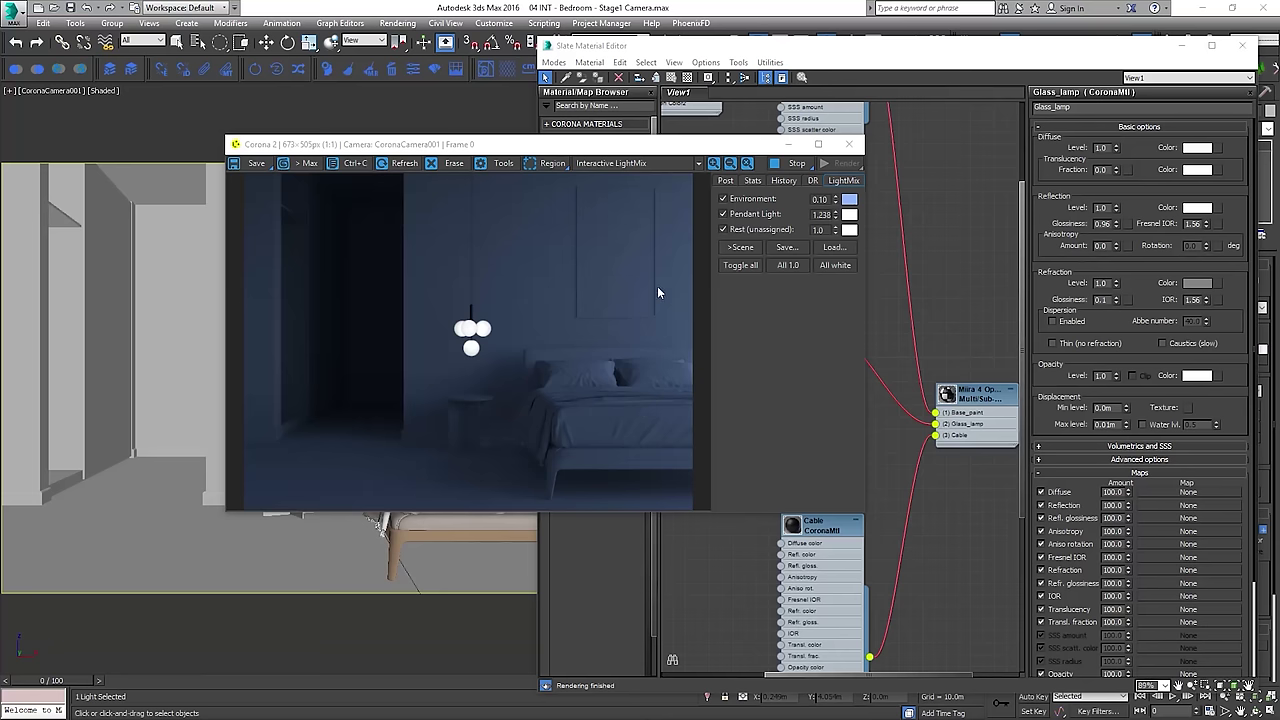
click(849, 214)
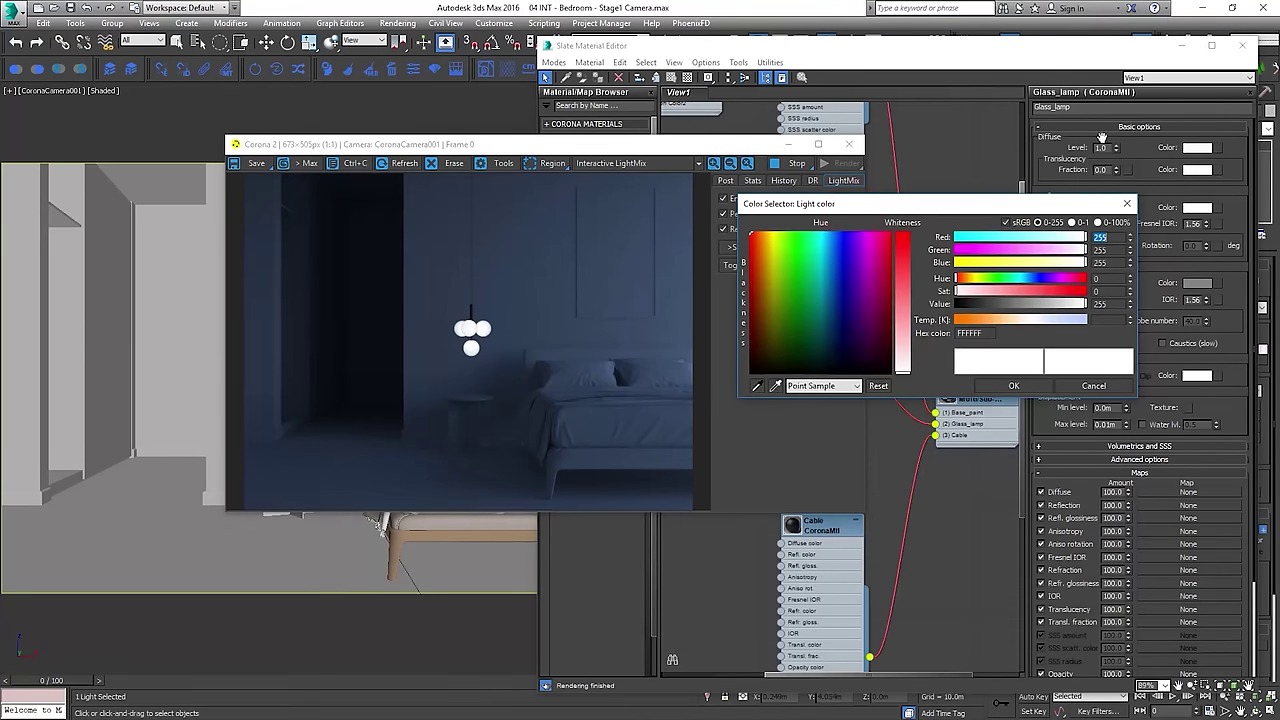
drag(960, 319, 968, 322)
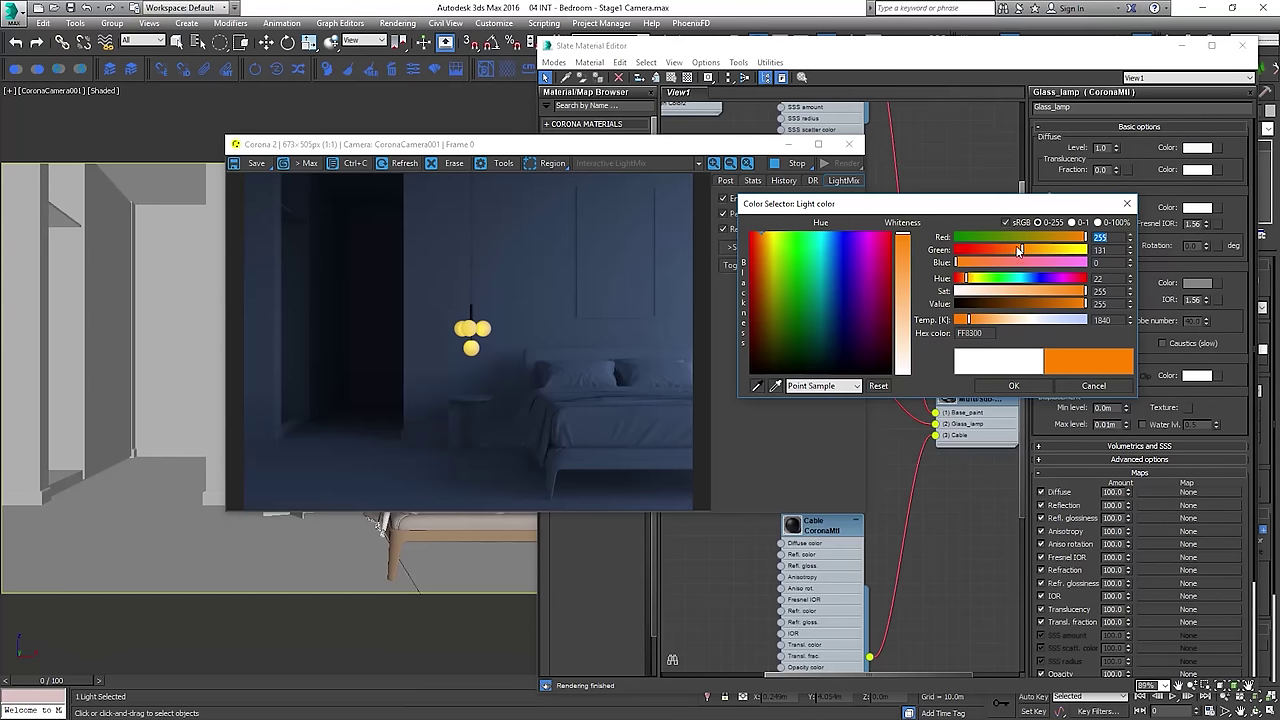
mouse_move(1023, 247)
mouse_down()
mouse_move(1000, 263)
mouse_move(1010, 266)
mouse_move(980, 265)
mouse_move(1021, 253)
mouse_up()
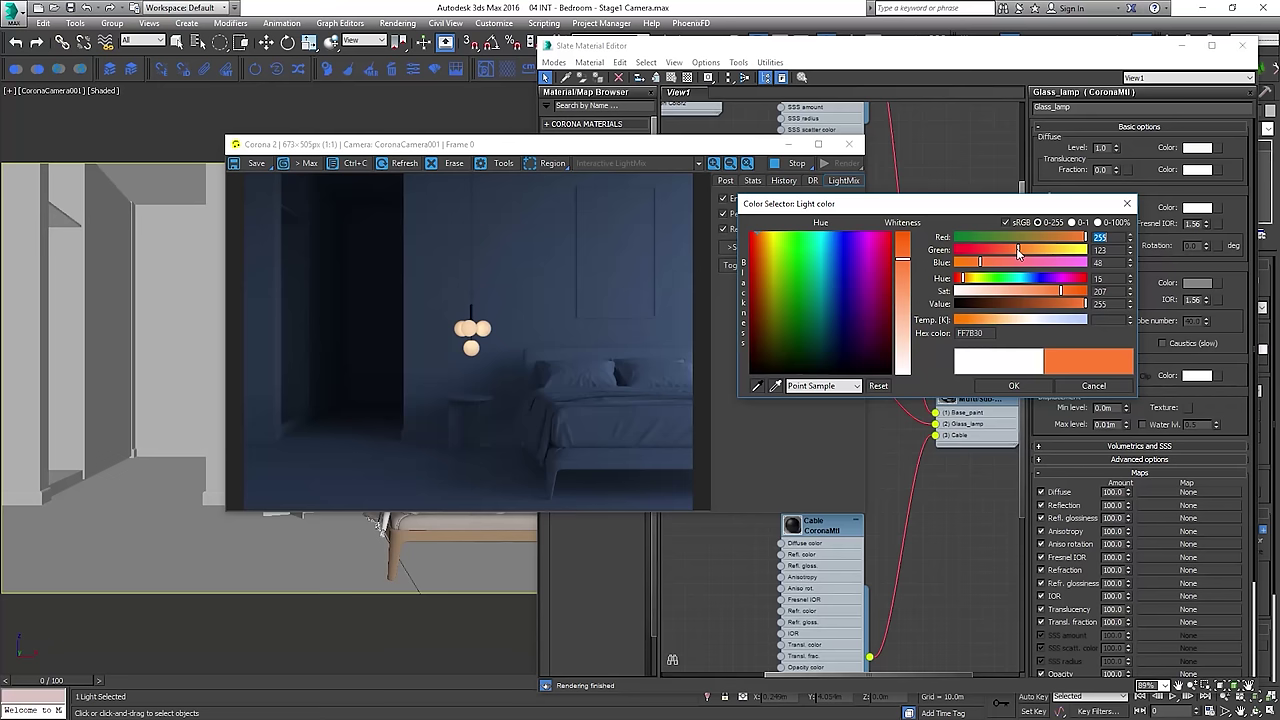
drag(1018, 254, 1017, 254)
click(1013, 385)
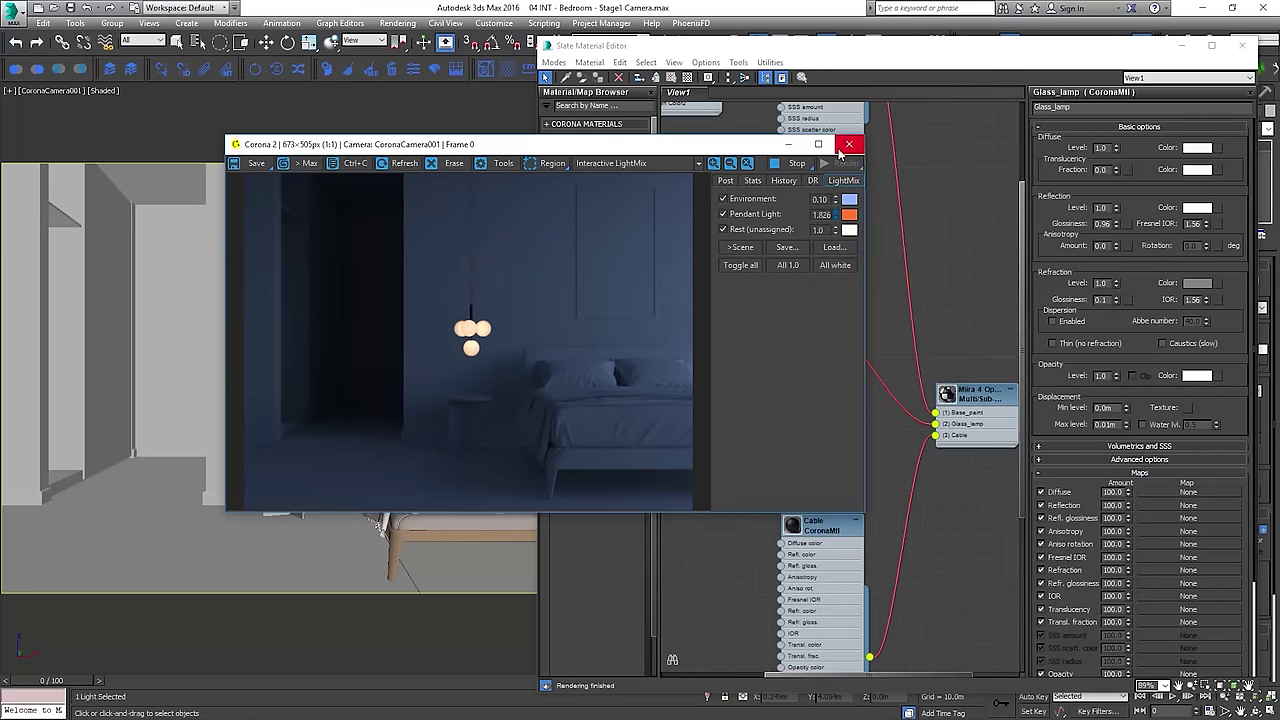
Try Pendant Light intensities of 2.0 and 3.0 in LightMix and settle on 2.50
double_click(820, 214)
text(2.0)
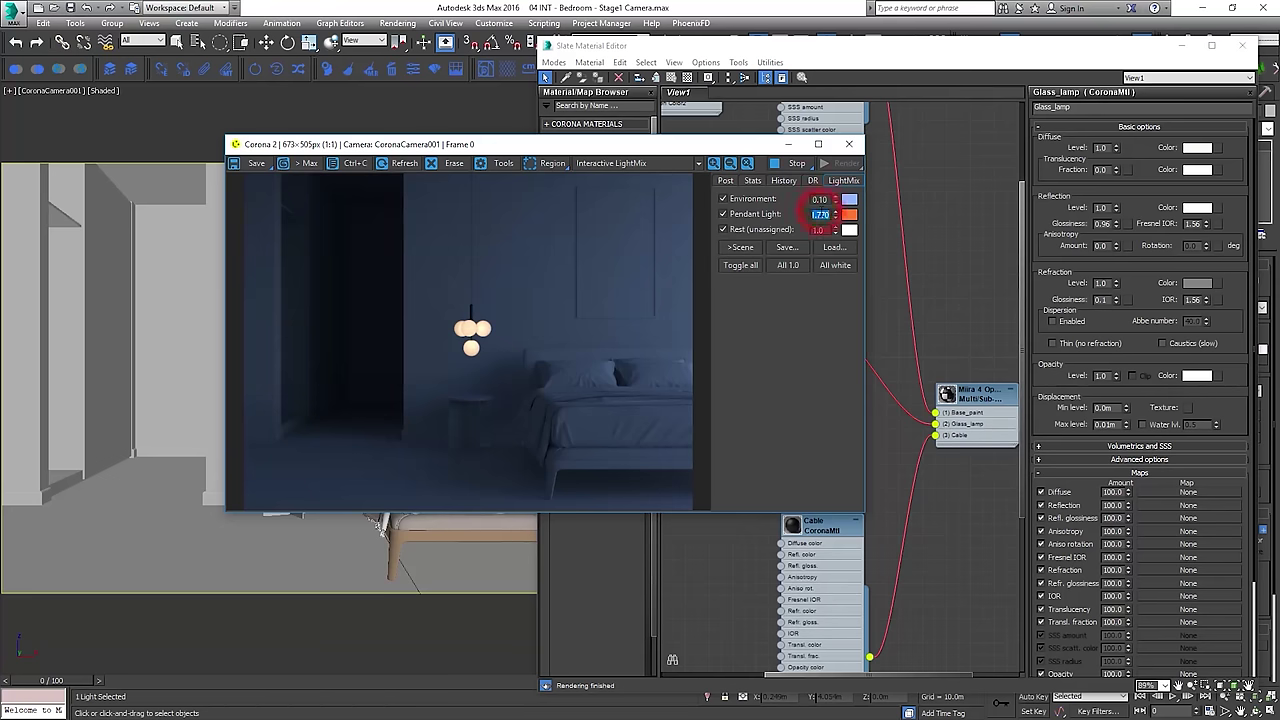
key(Return)
text(3)
key(Return)
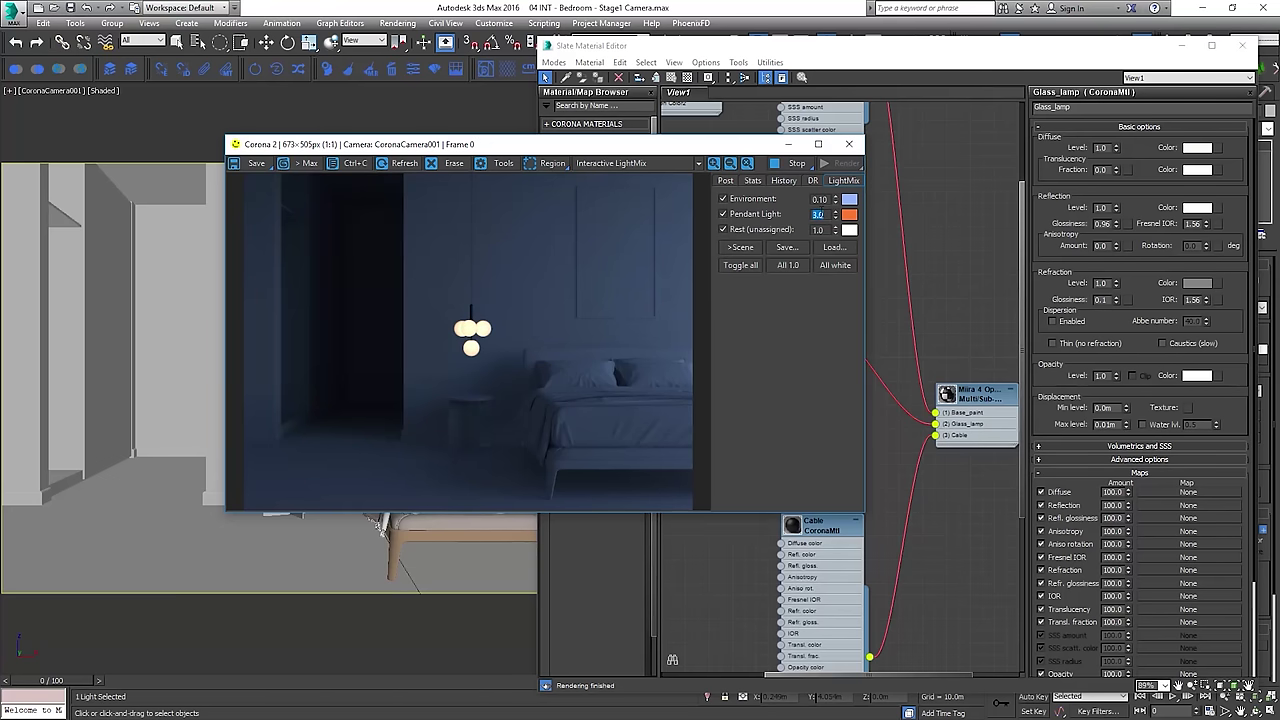
Draw a render region around the pendant globes in the frame buffer to preview them
click(534, 298)
click(552, 163)
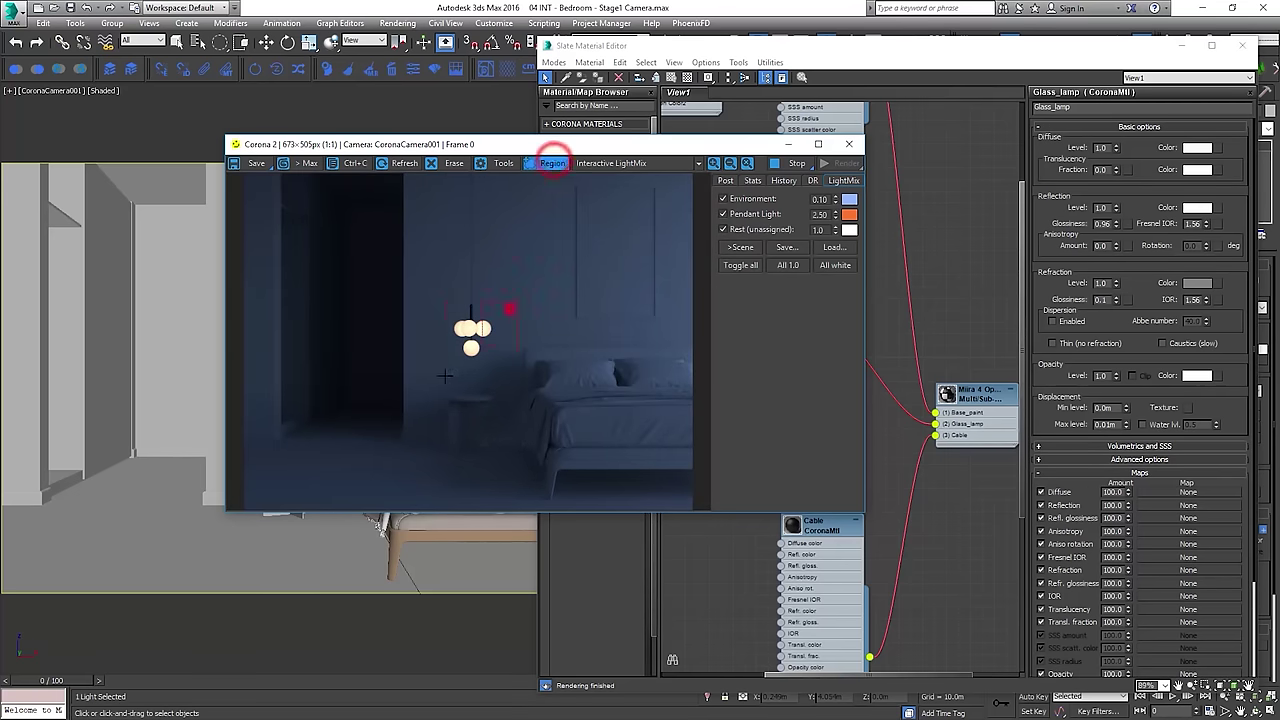
drag(444, 376, 505, 300)
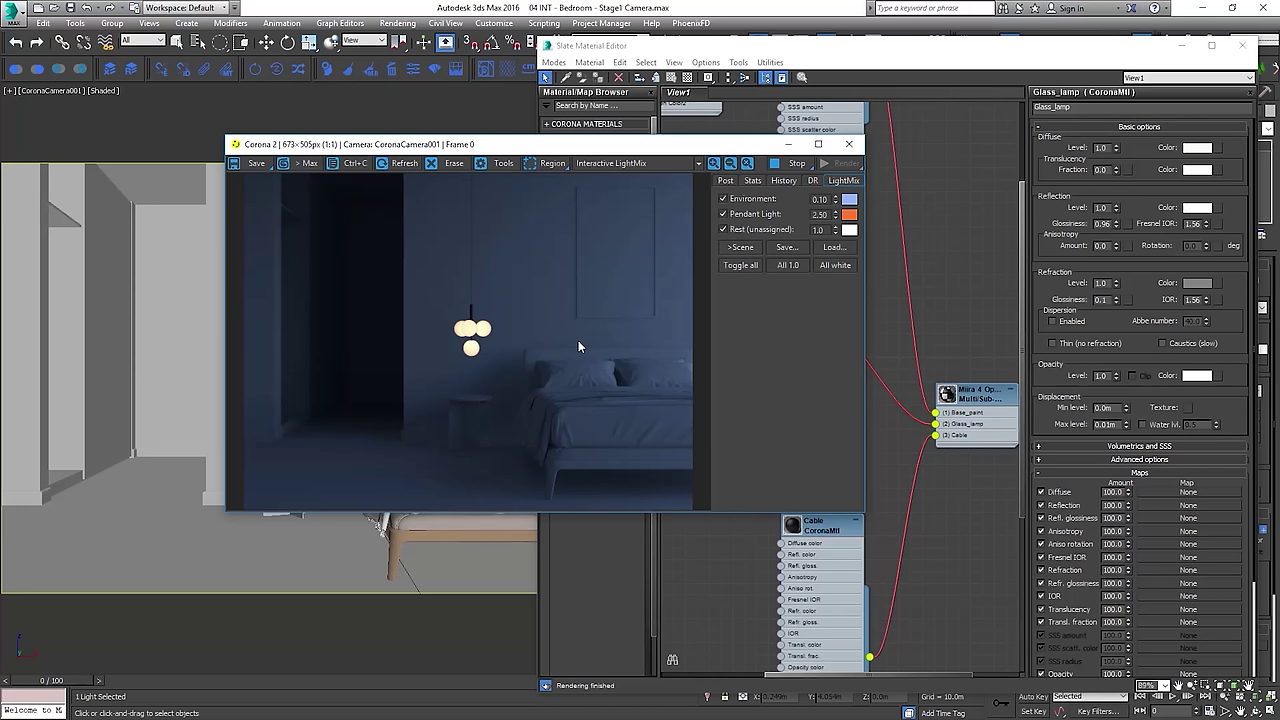
Stop the interactive render and close the frame buffer and the material editor
click(792, 163)
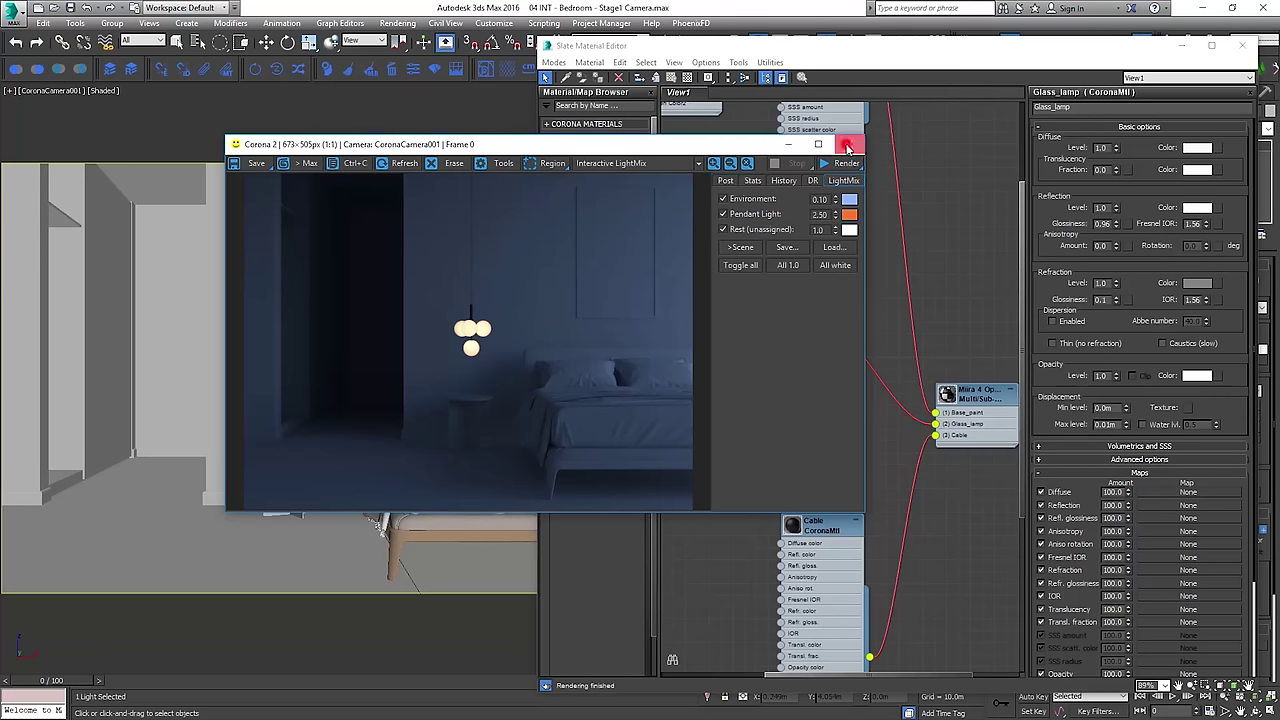
click(848, 146)
click(1241, 45)
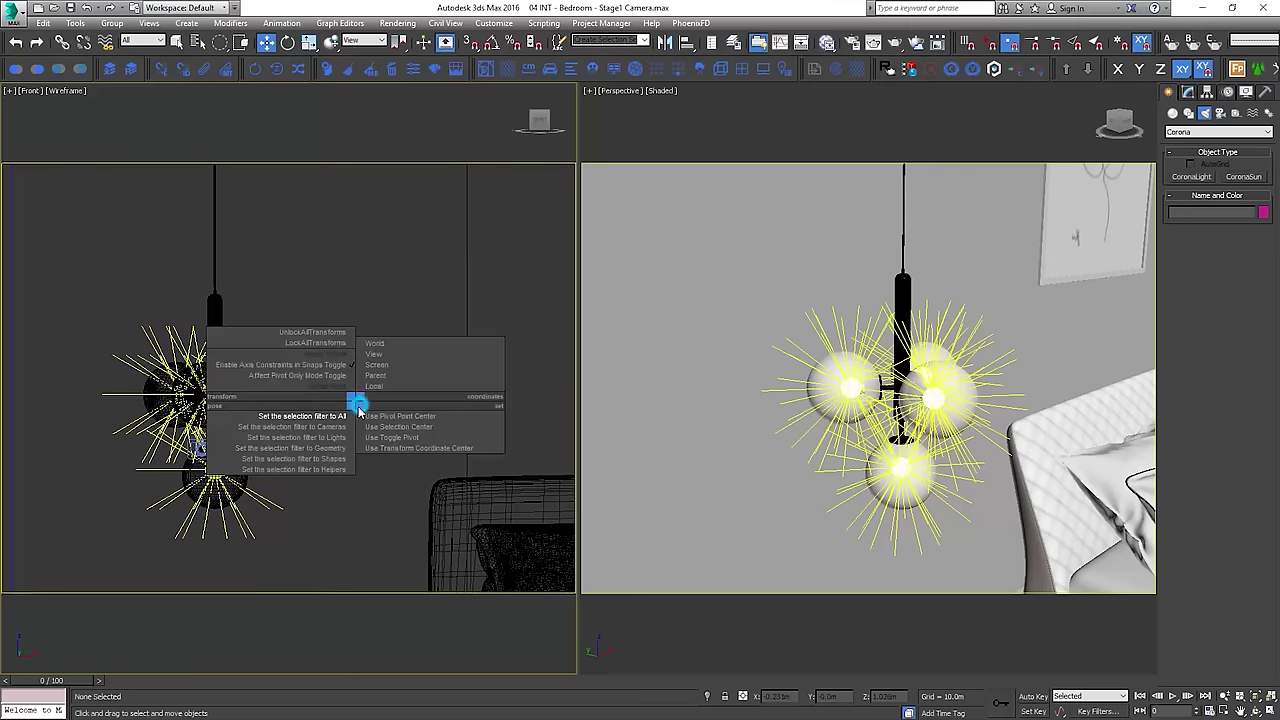
Restrict selection to lights and clone the four pendant sphere lights as independent copies with a slight vertical offset
click(300, 437)
drag(215, 395, 86, 562)
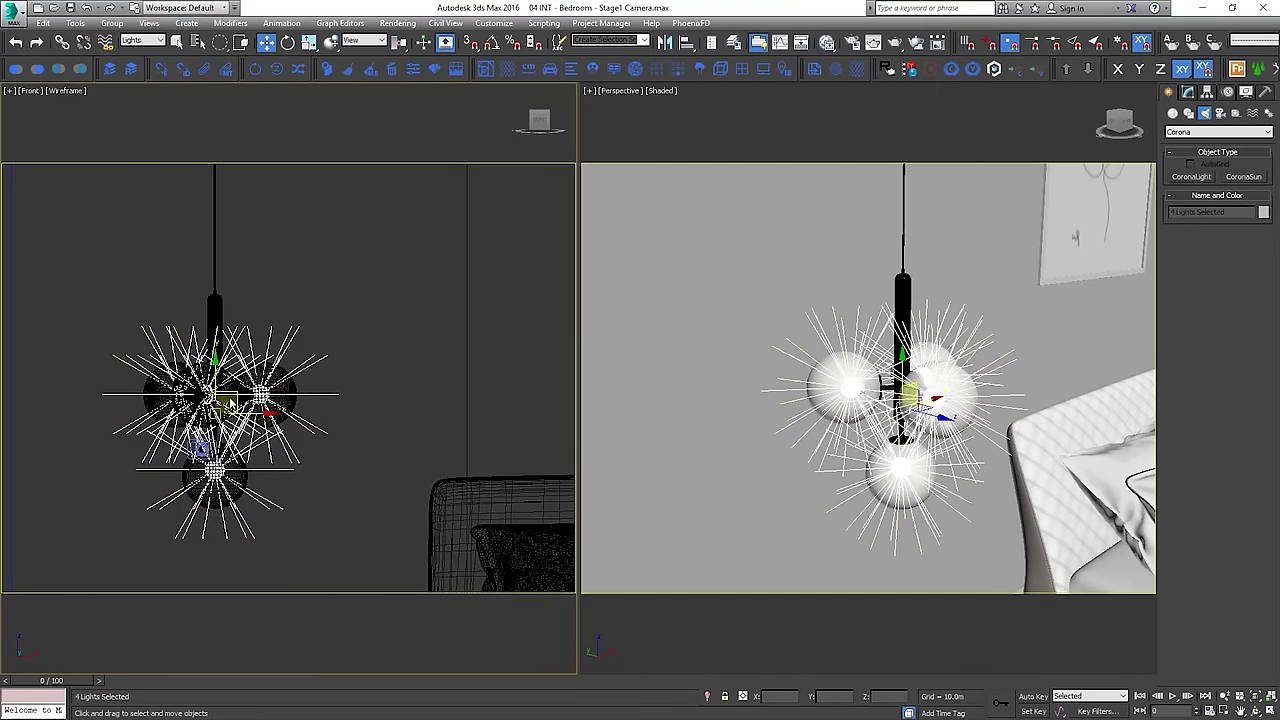
shift+drag(214, 372, 212, 366)
click(571, 325)
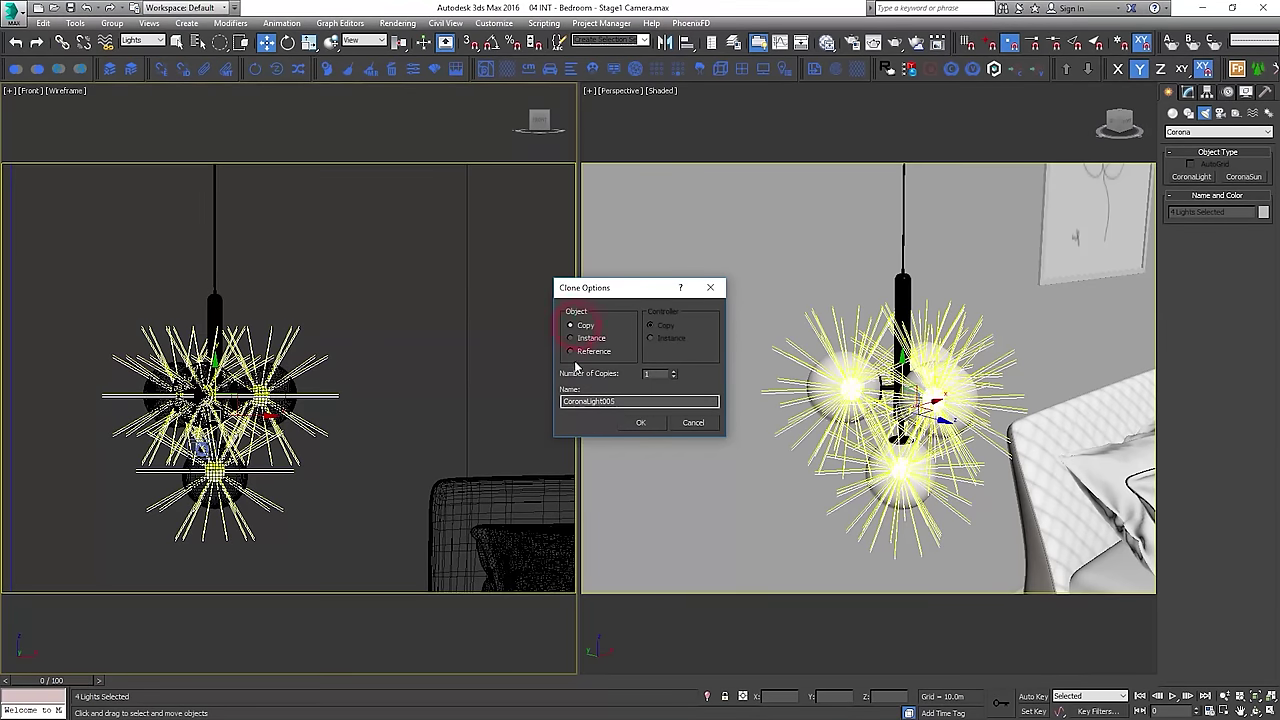
click(645, 422)
Set the four copied lights' radius to 0.06 m and switch their Pendant glass list from include to exclude
click(1188, 91)
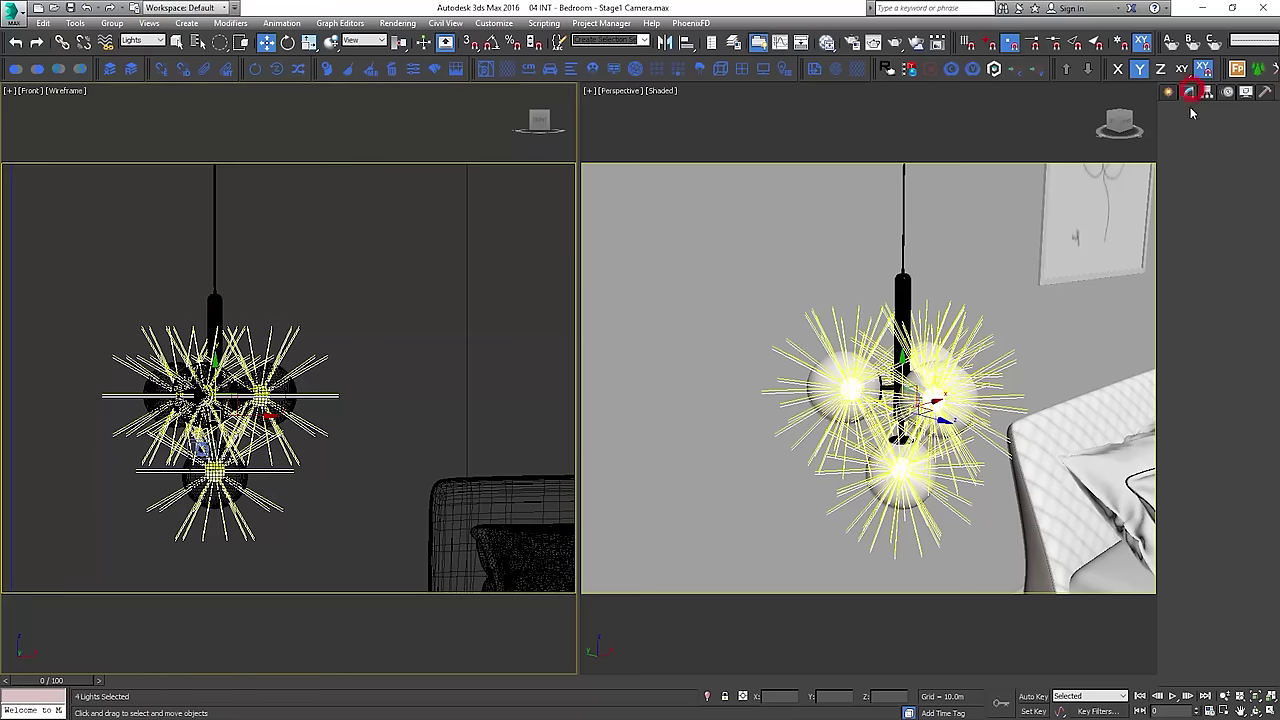
double_click(1236, 404)
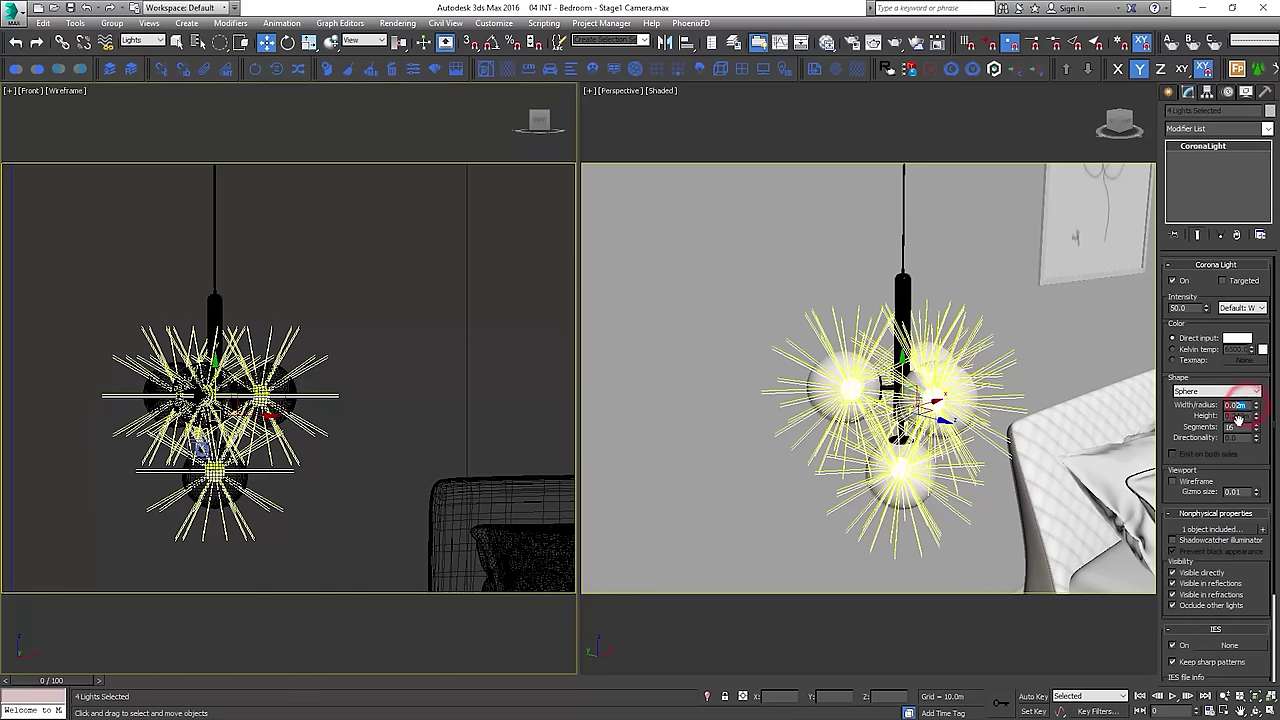
text(0.06)
key(Return)
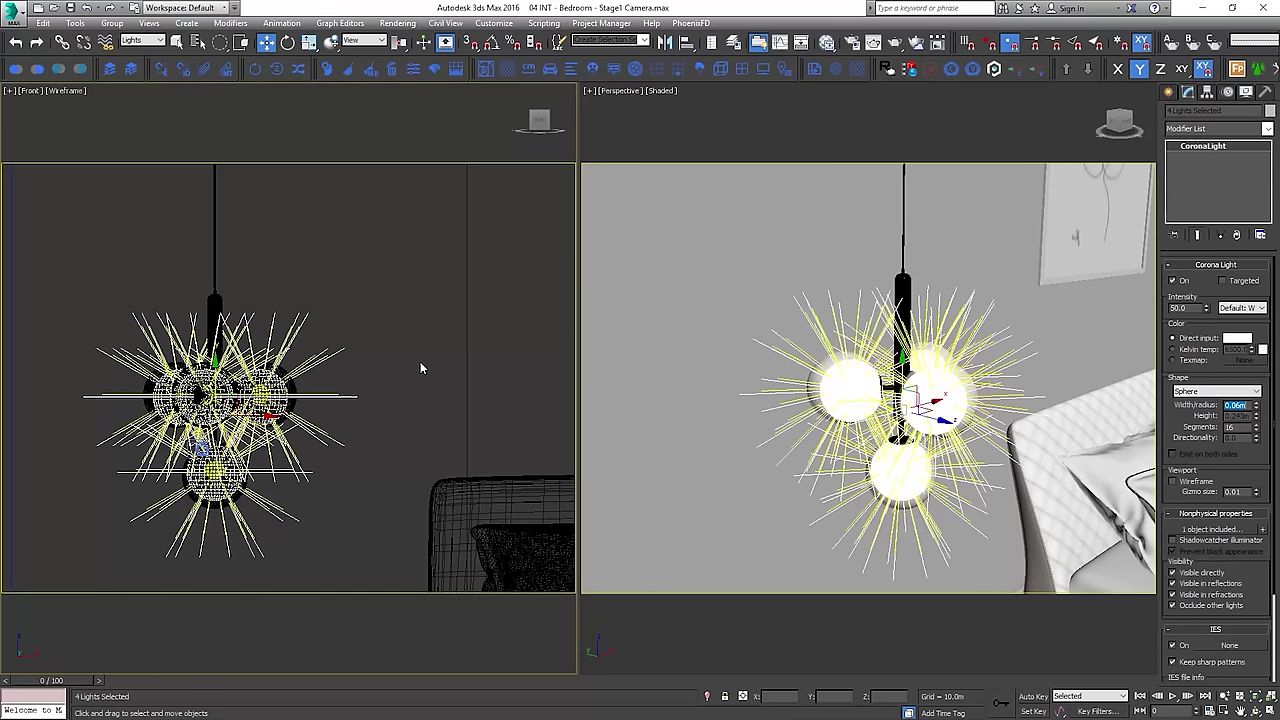
click(1210, 528)
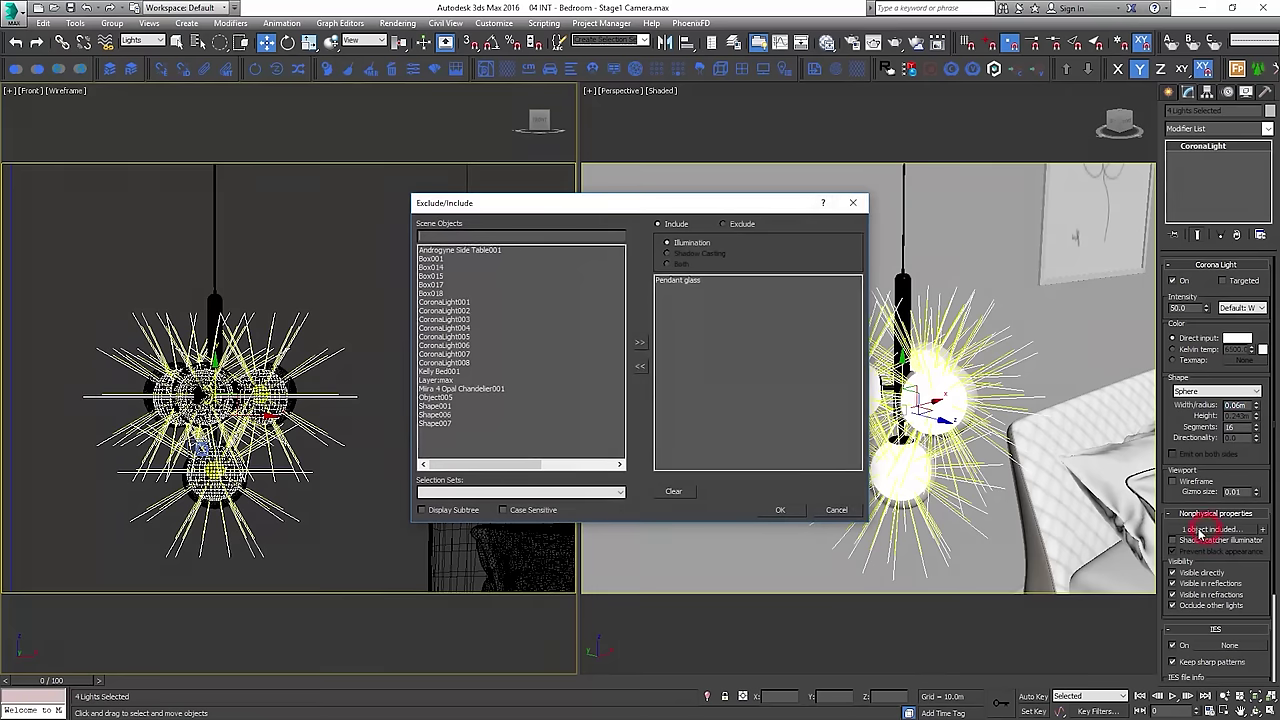
click(731, 224)
click(780, 510)
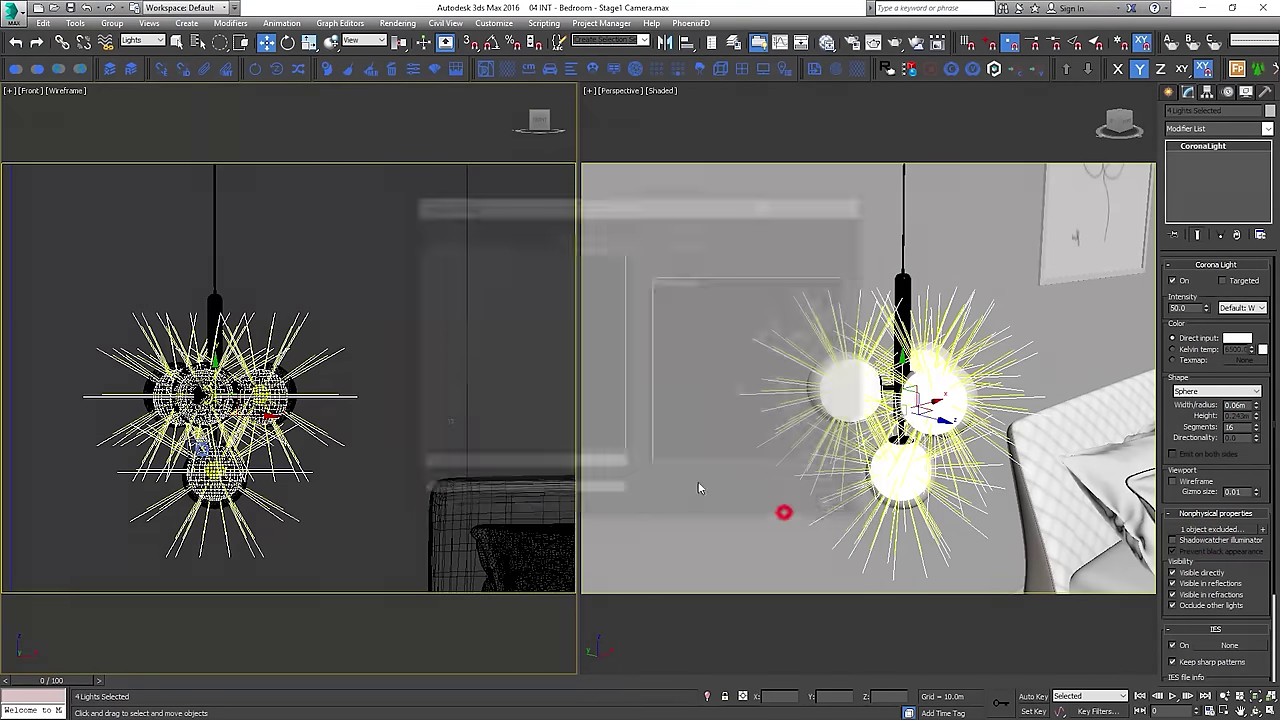
In the Top view, shift the three upper light copies individually away from the original lights inside their globes
key(t)
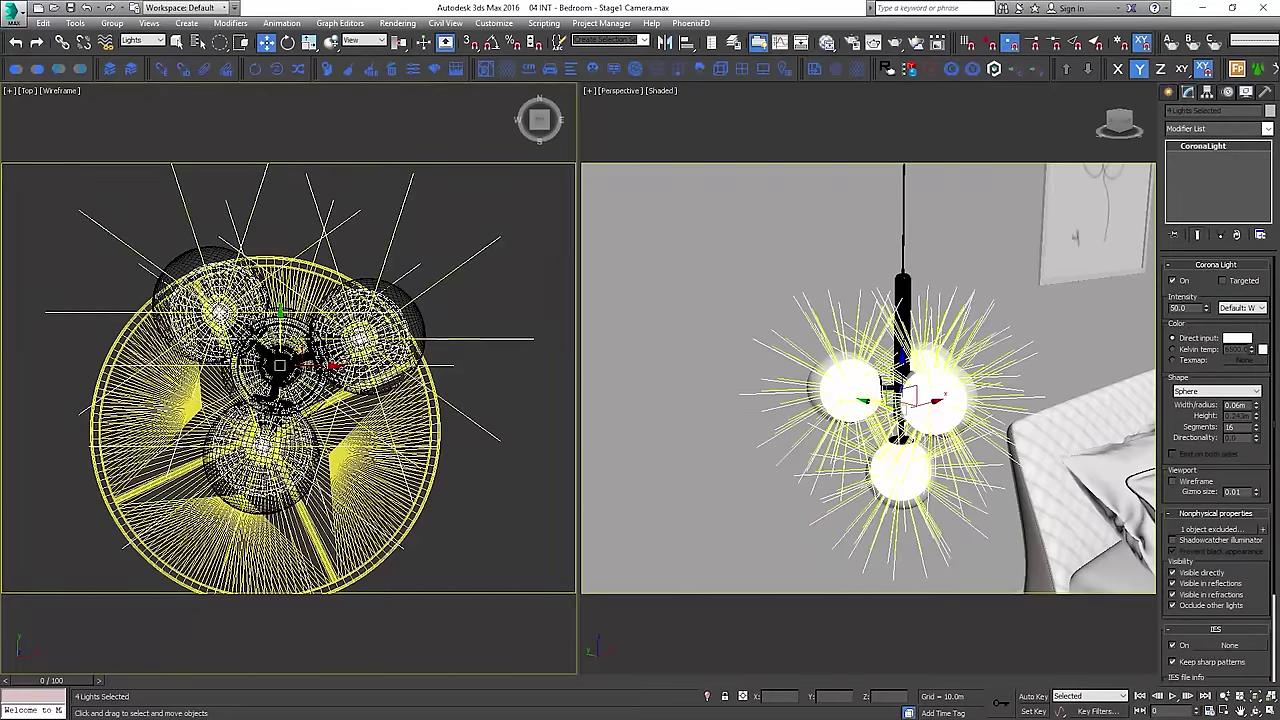
click(489, 242)
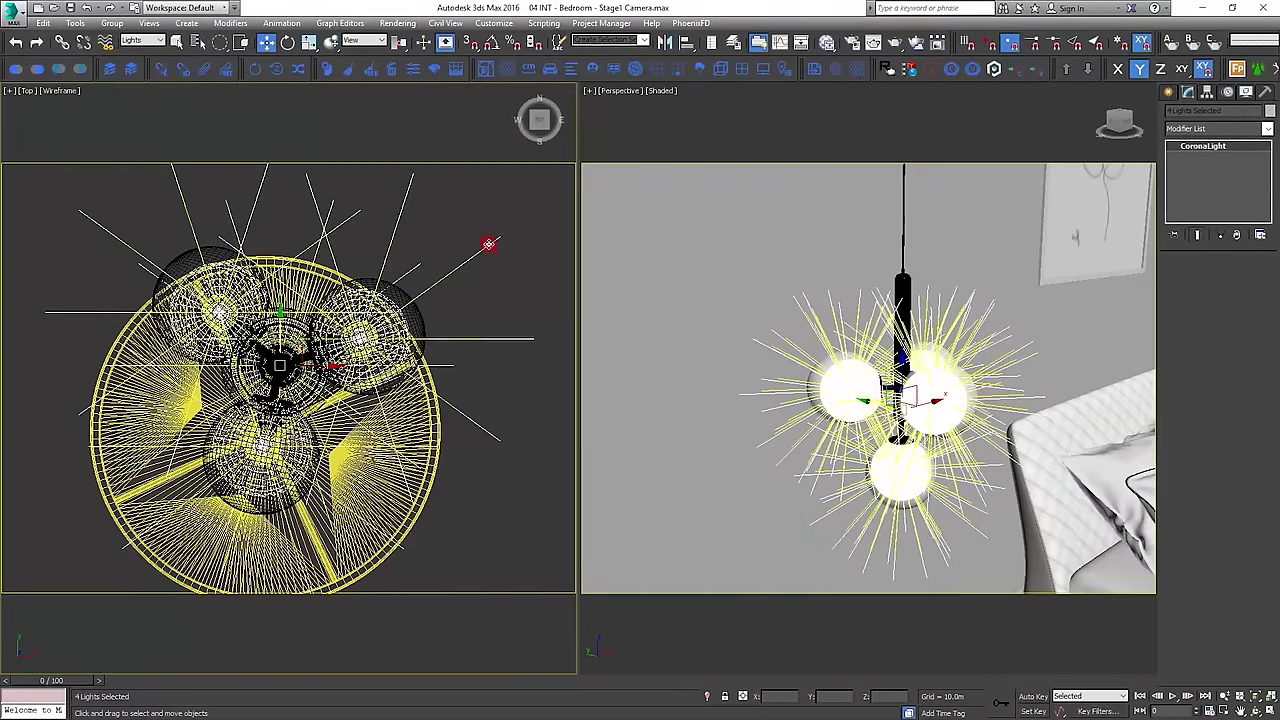
drag(372, 320, 387, 313)
click(118, 238)
drag(244, 291, 243, 292)
middle_drag(237, 556, 258, 493)
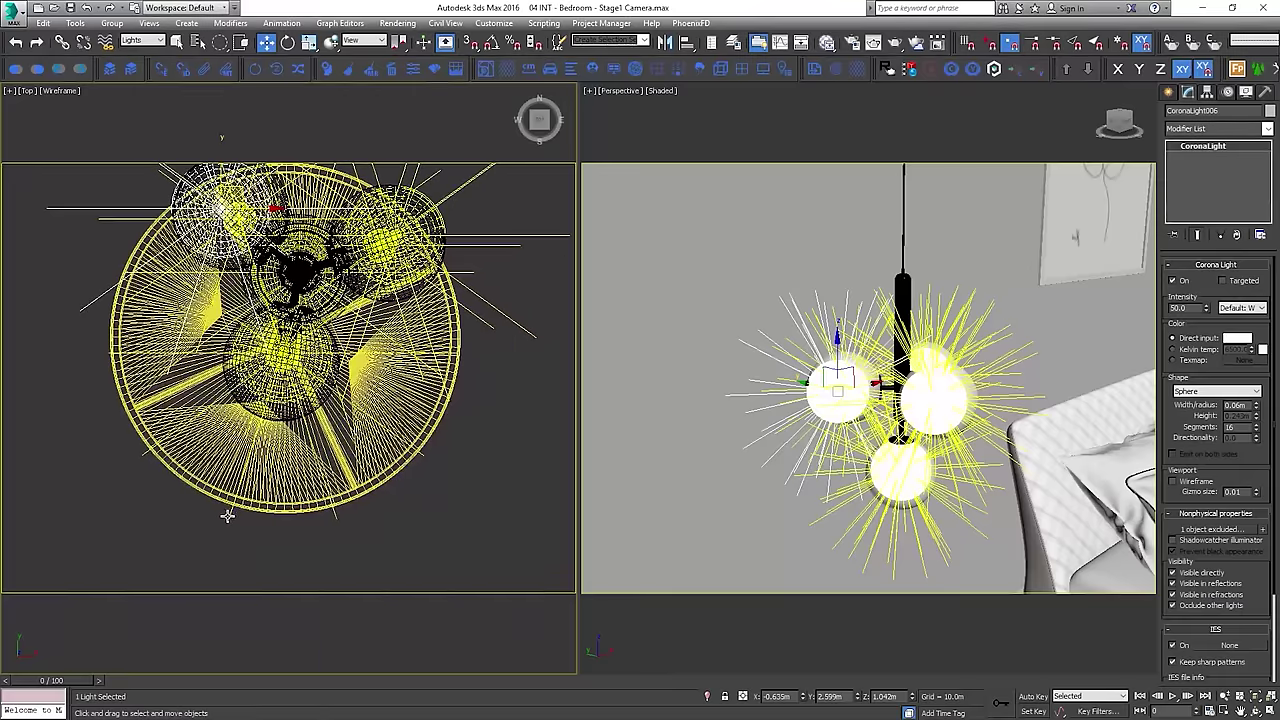
click(228, 518)
drag(228, 518, 230, 525)
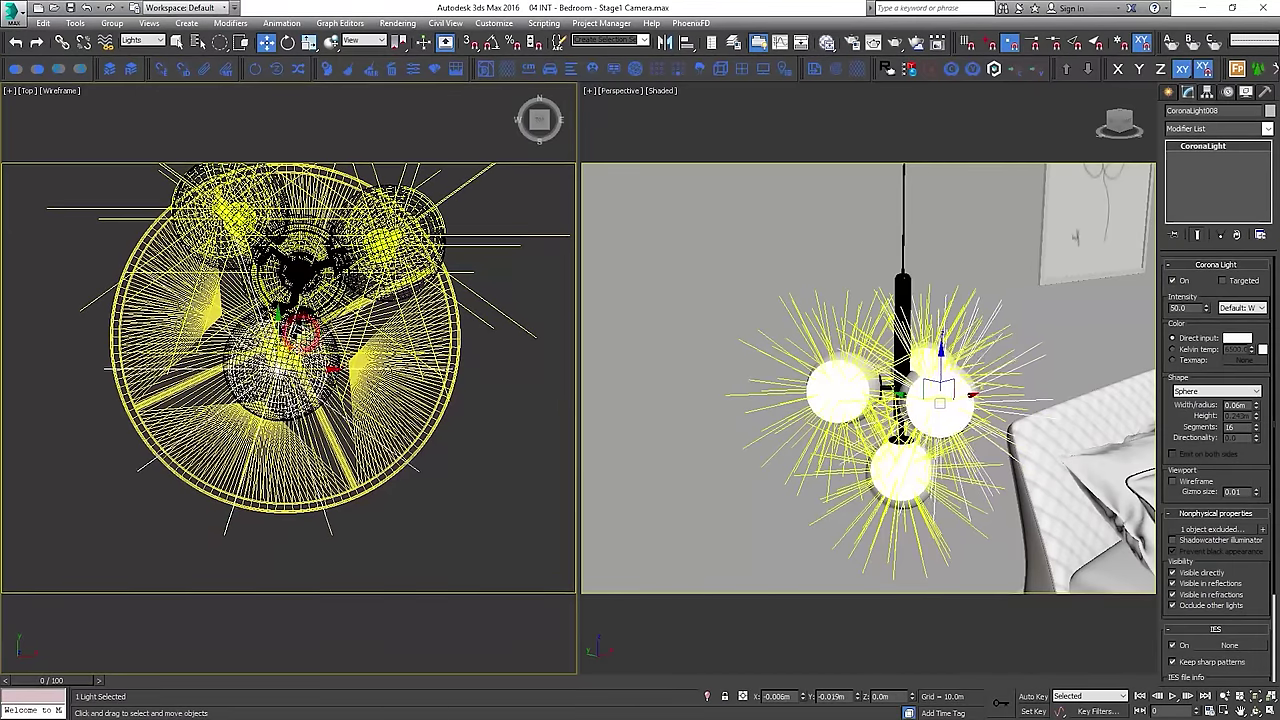
In the Front view, move the lowest copied light slightly down inside its globe
key(f)
key(z)
middle_drag(337, 640, 377, 457)
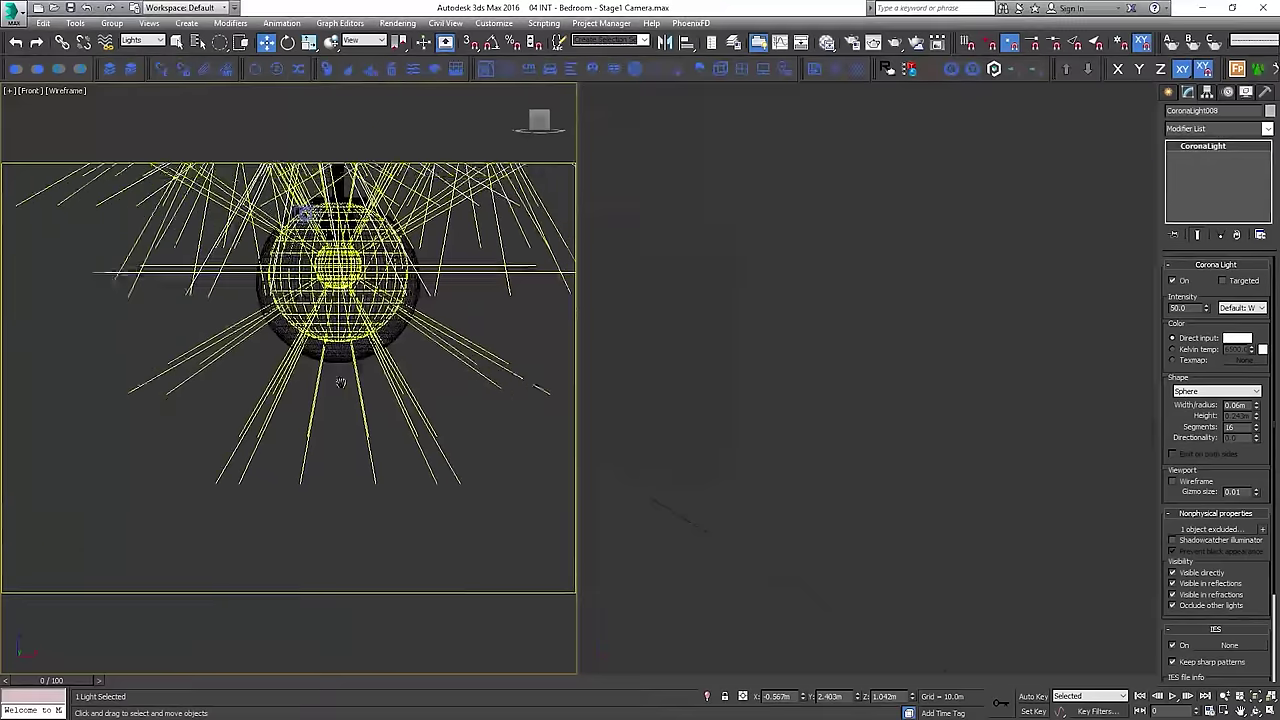
click(377, 455)
click(374, 455)
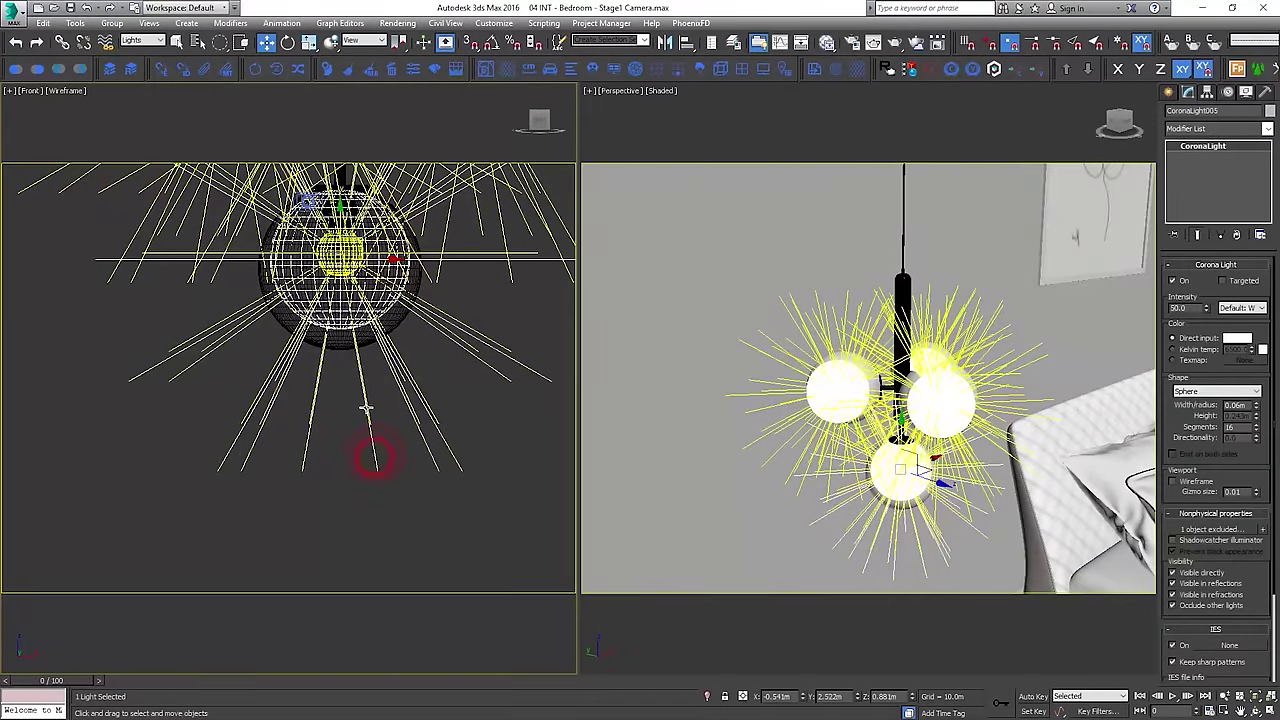
drag(374, 455, 376, 473)
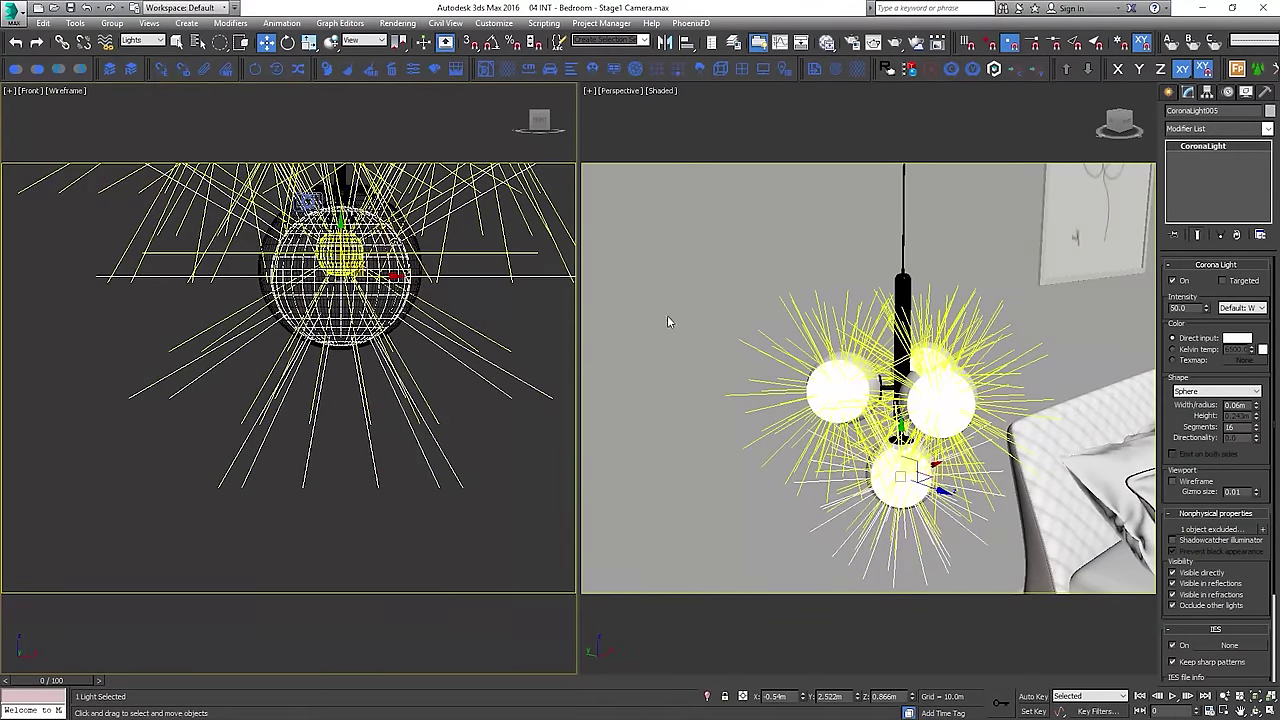
Select only the four enlarged light copies together, leaving the original small lights unselected
scroll(474, 306, down, 3)
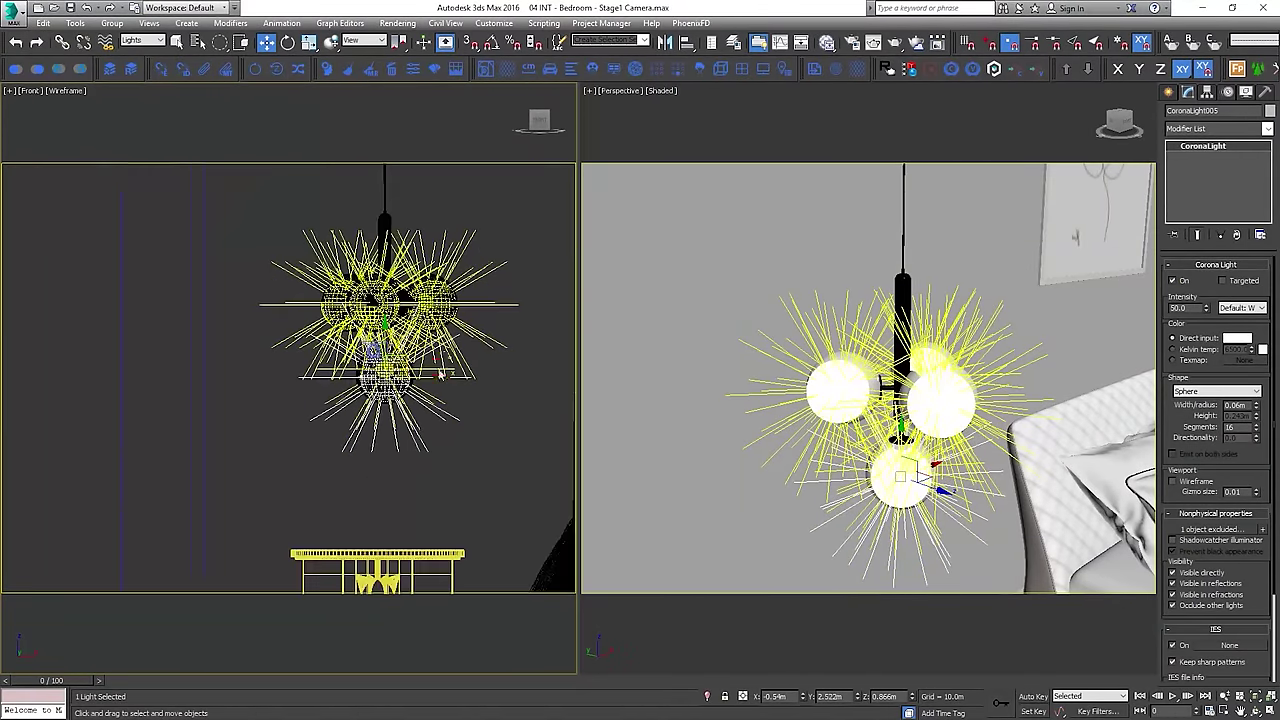
right_click(517, 322)
click(588, 426)
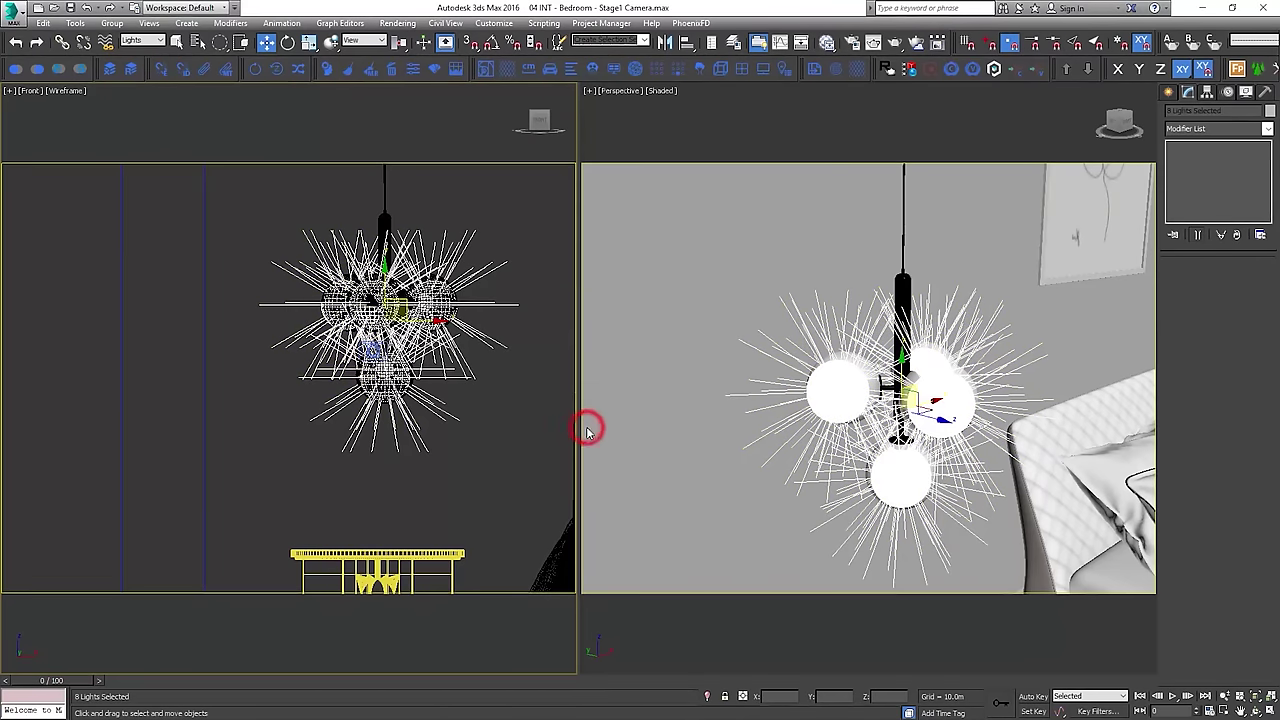
click(472, 395)
click(400, 445)
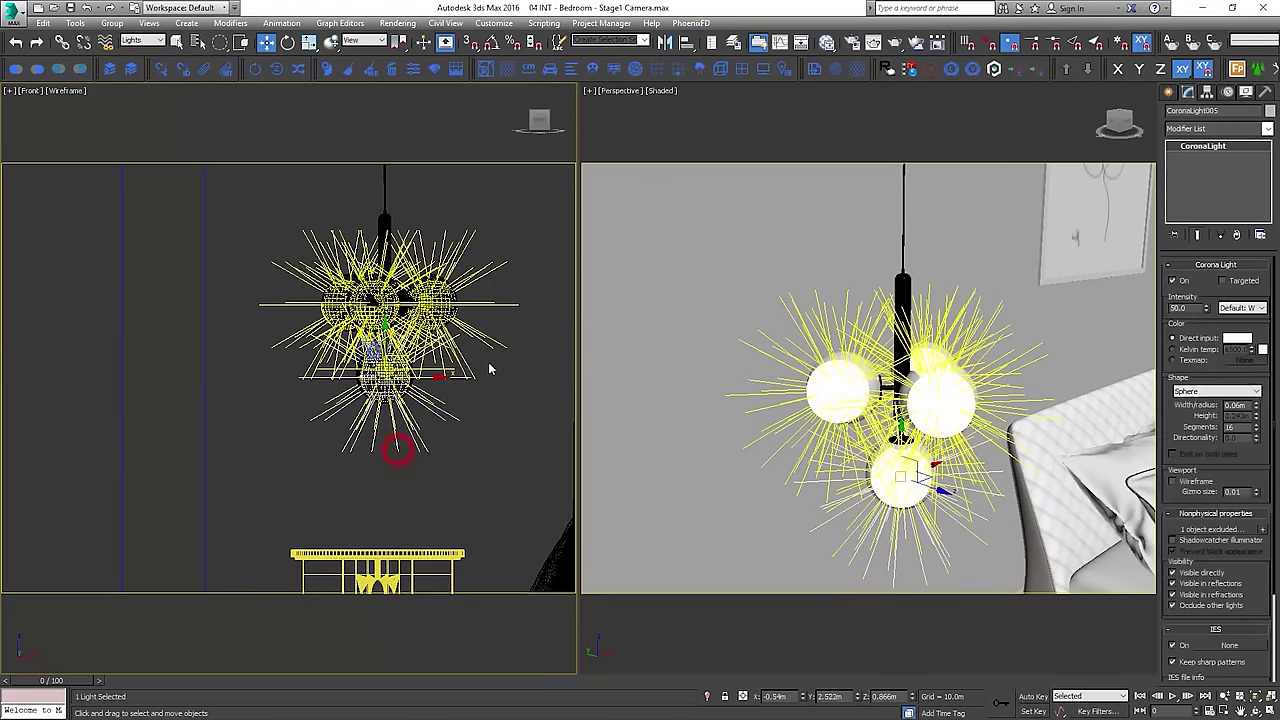
click(511, 307)
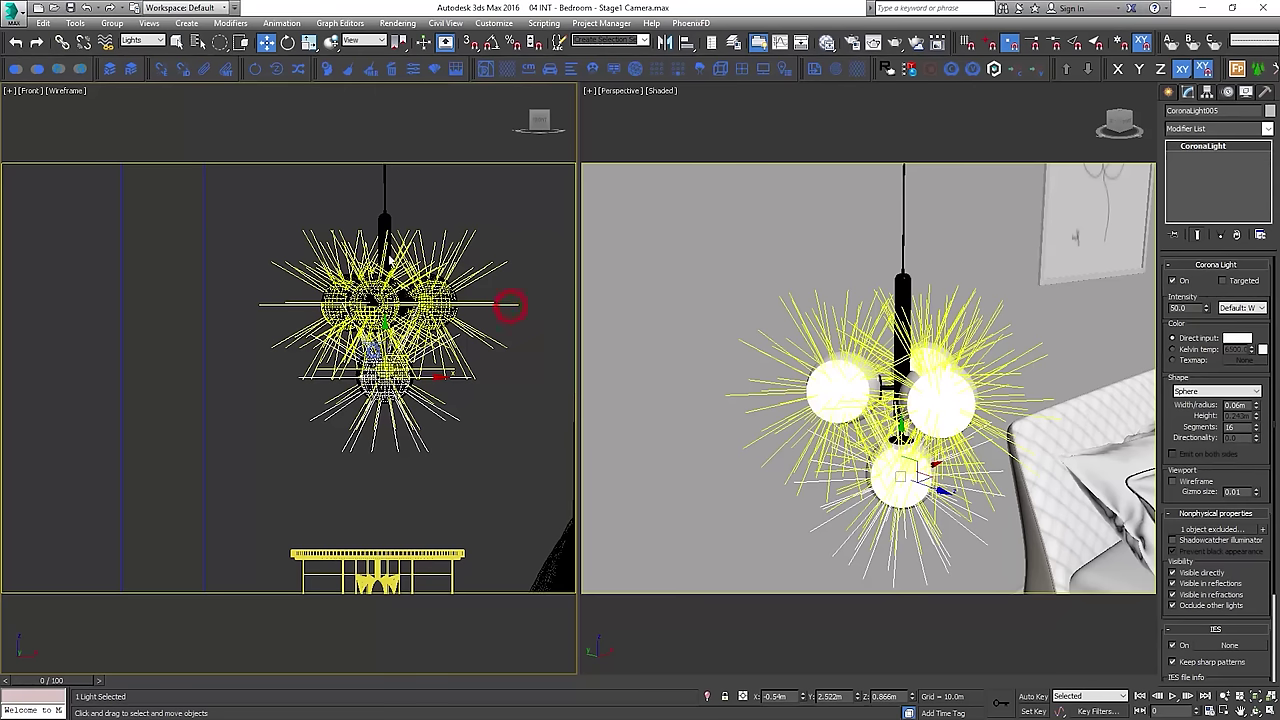
ctrl+click(261, 305)
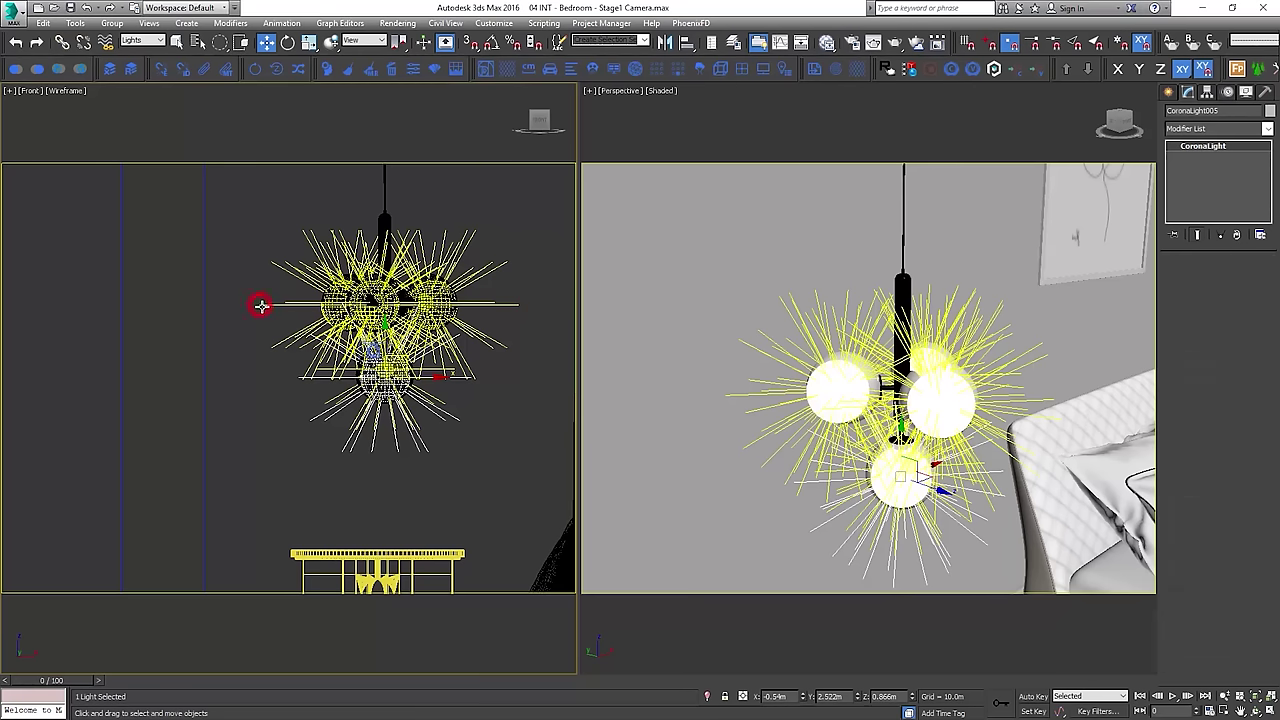
ctrl+click(513, 303)
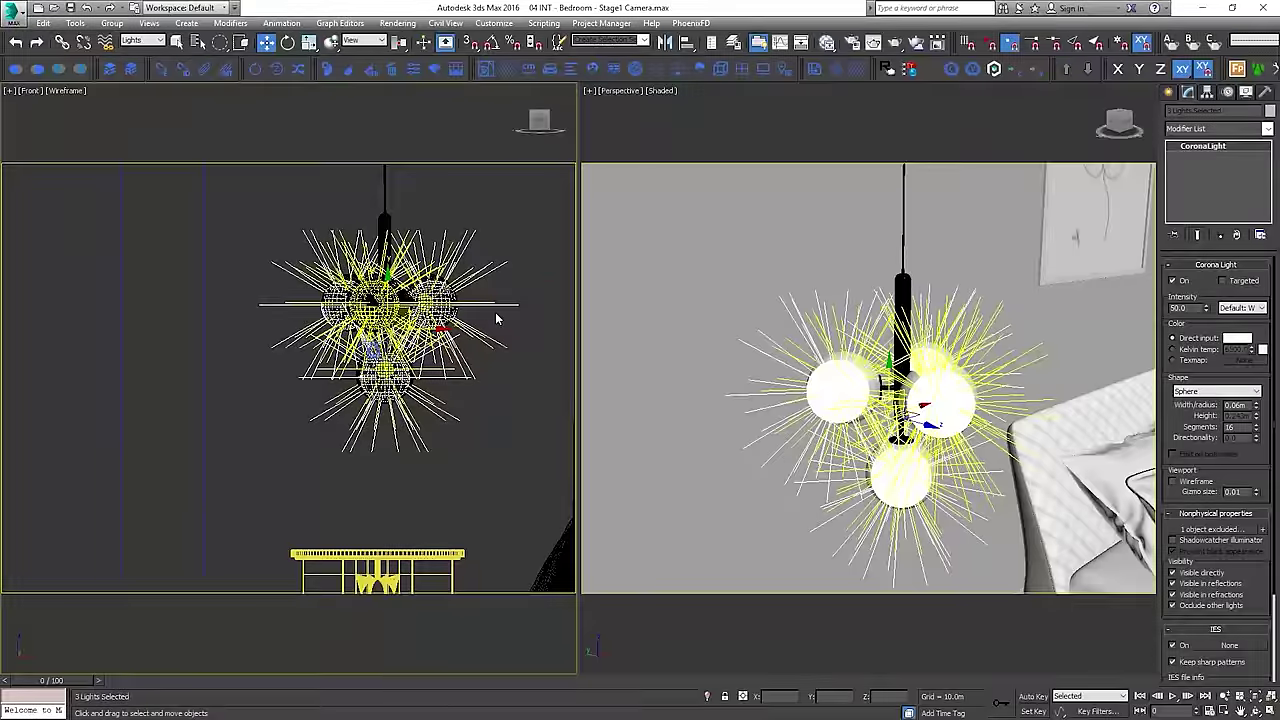
key(t)
click(226, 534)
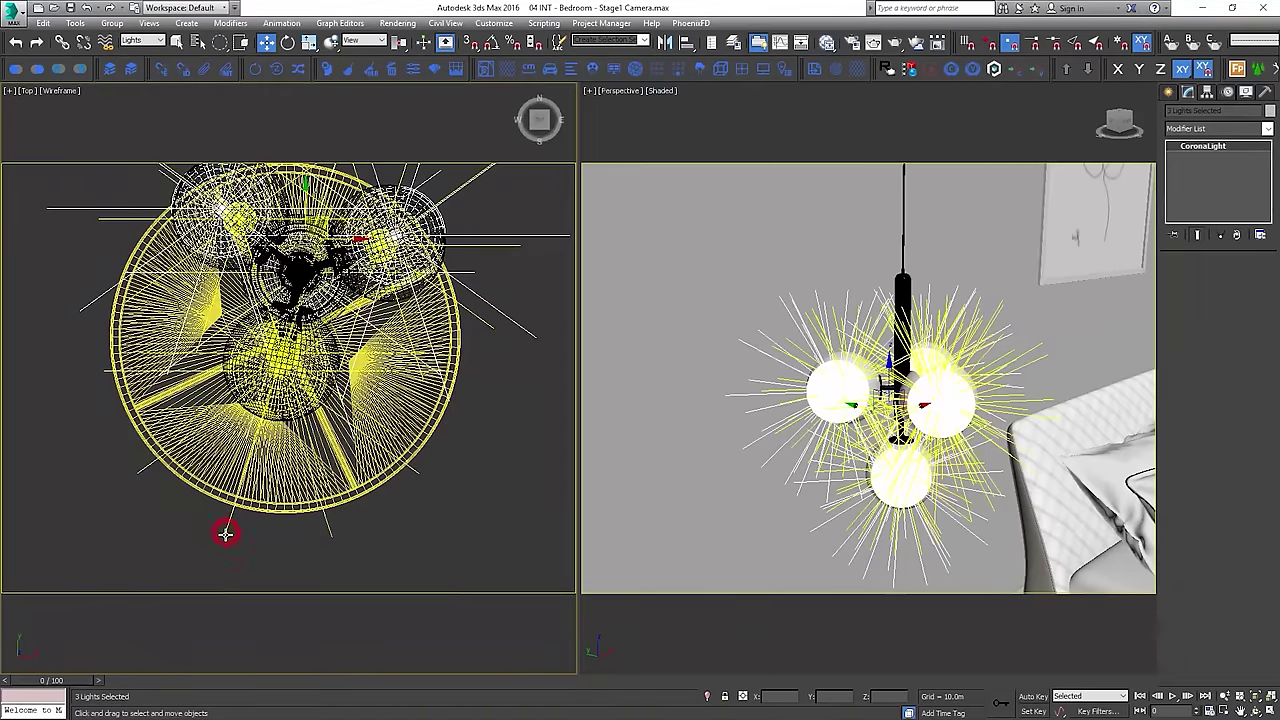
alt+middle_drag(481, 419, 407, 336)
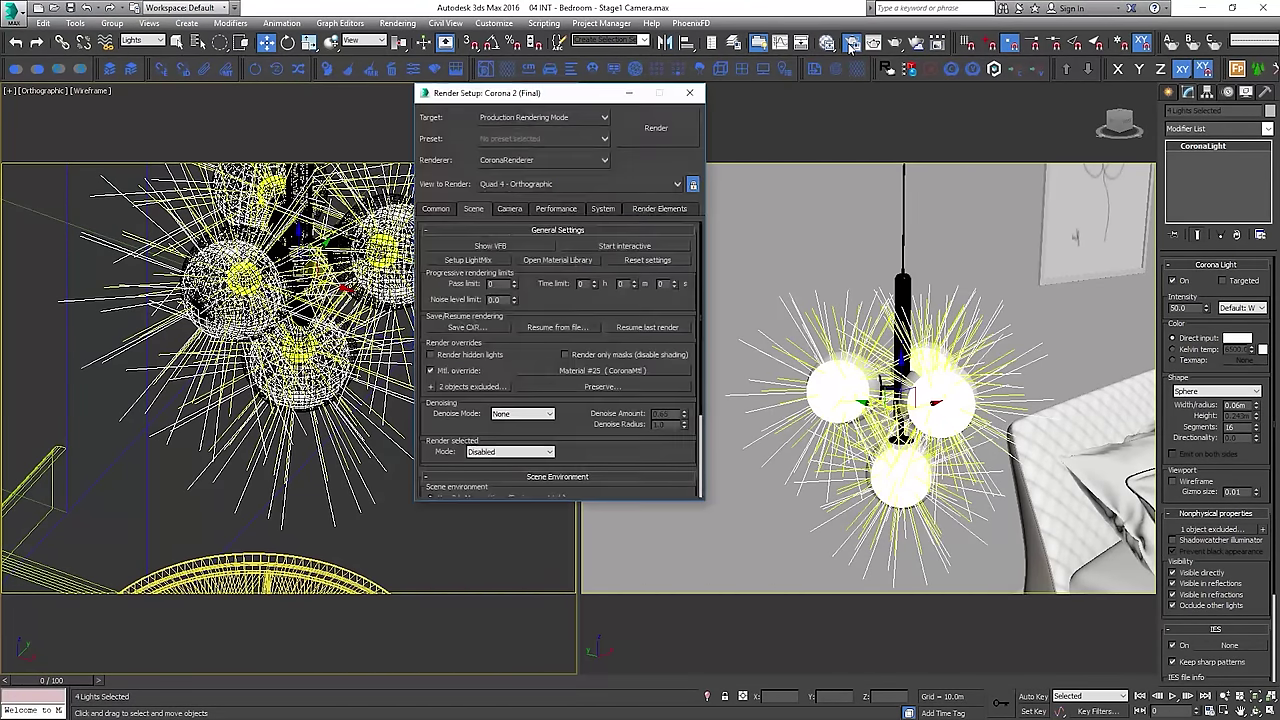
Add a CShading_LightSelect render element in the render setup
click(650, 209)
click(476, 259)
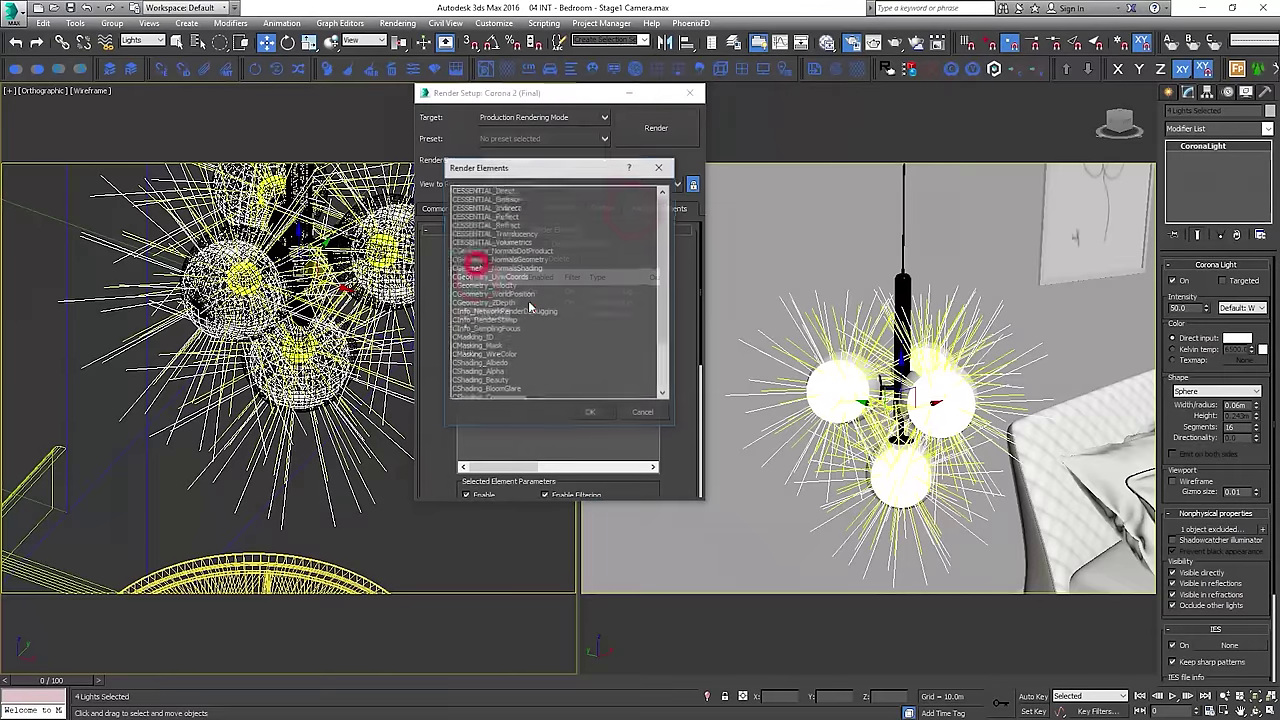
scroll(594, 357, down, 5)
click(525, 355)
double_click(525, 355)
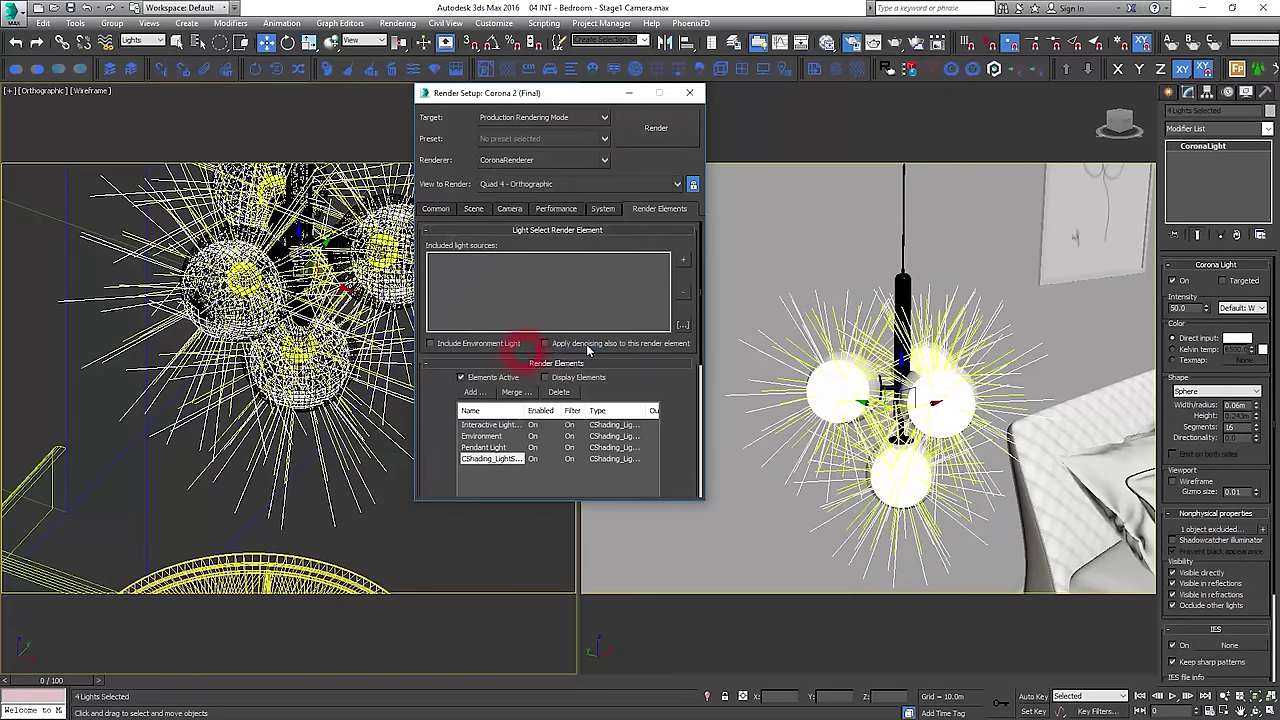
Enable denoising on the new light-select element, include the four selected lights, and name it Pendant Light - Invisible
click(545, 343)
click(683, 261)
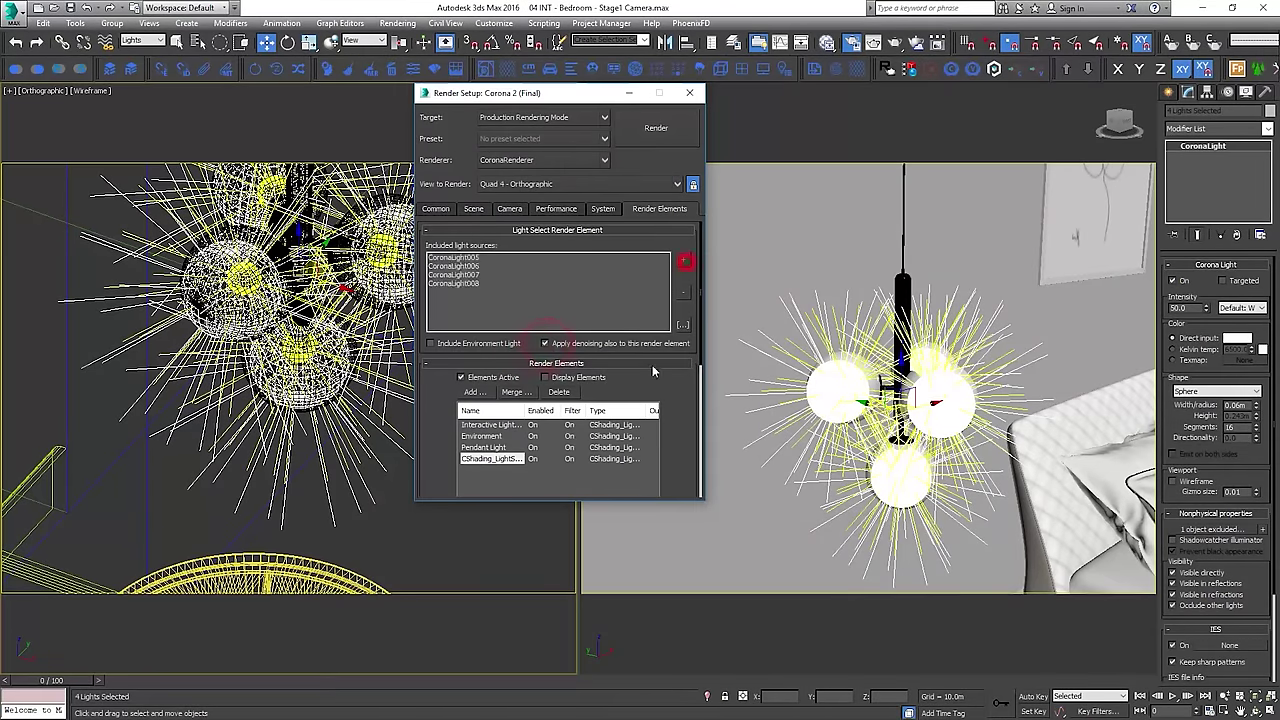
drag(678, 423, 616, 368)
double_click(571, 477)
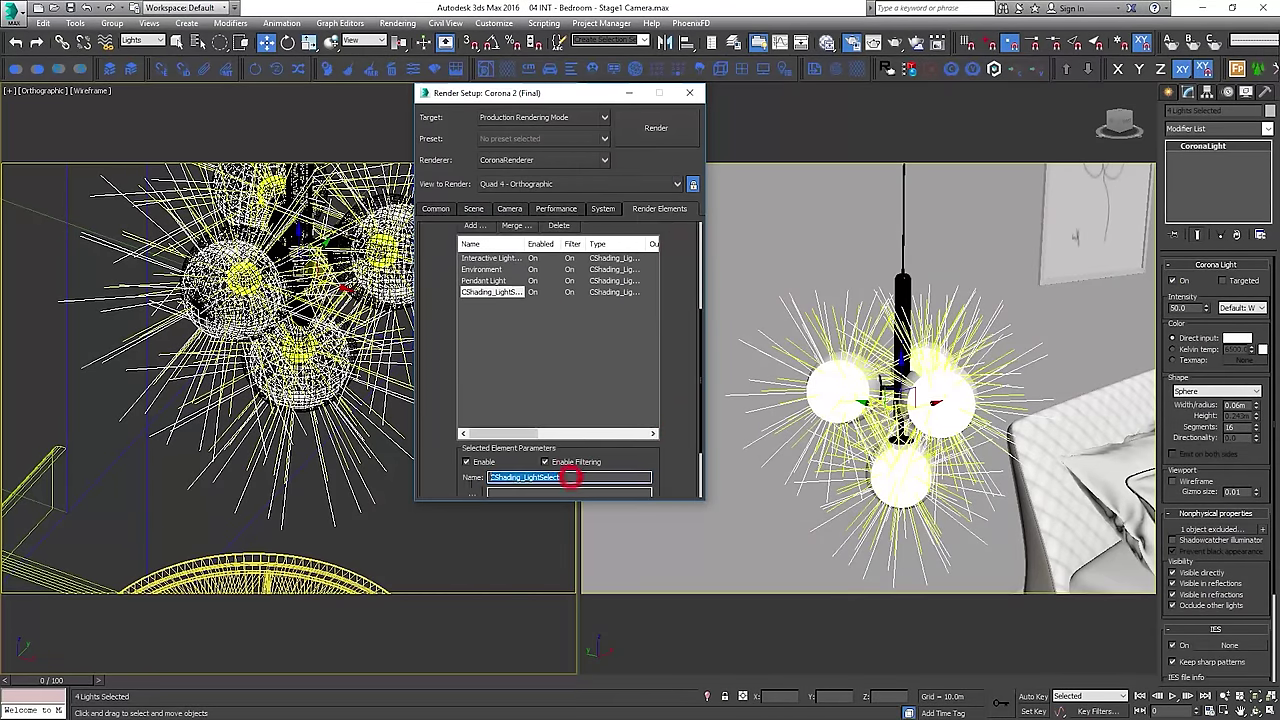
text(Pendant)
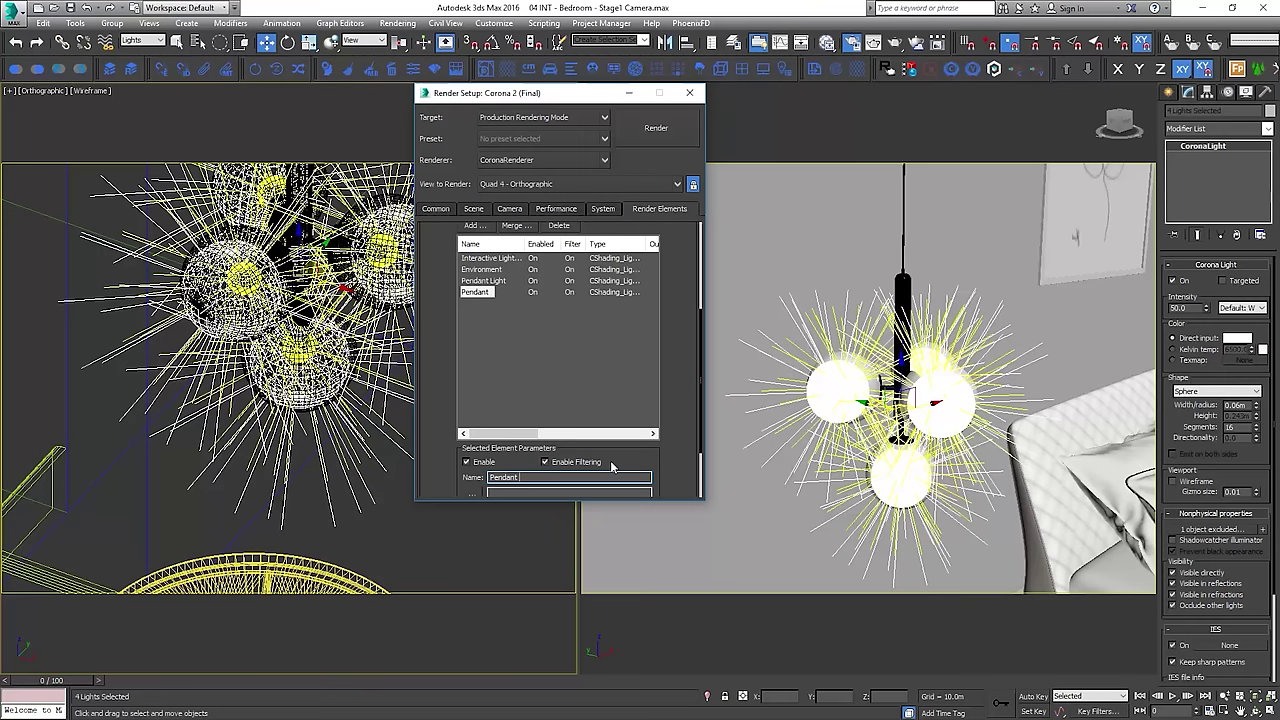
text( Light - Invisible)
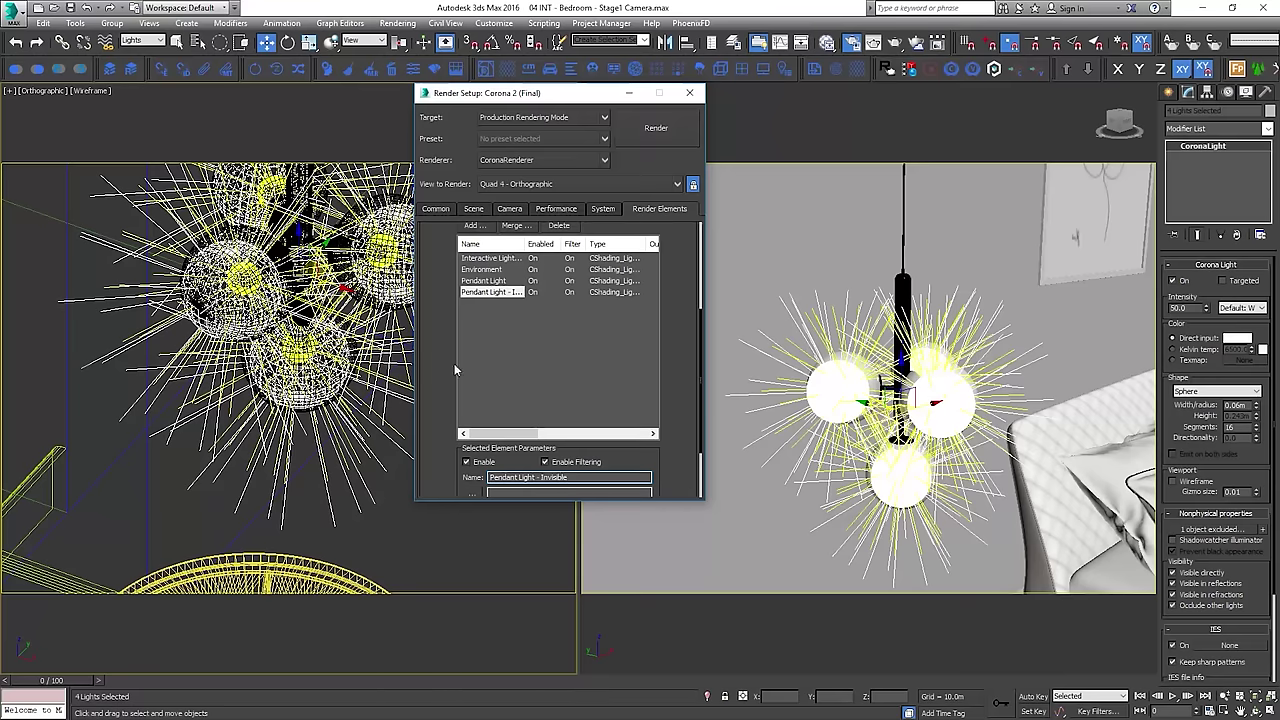
Rename the existing Pendant Light render element as Pendant Light - Visible
click(485, 280)
scroll(486, 278, up, 2)
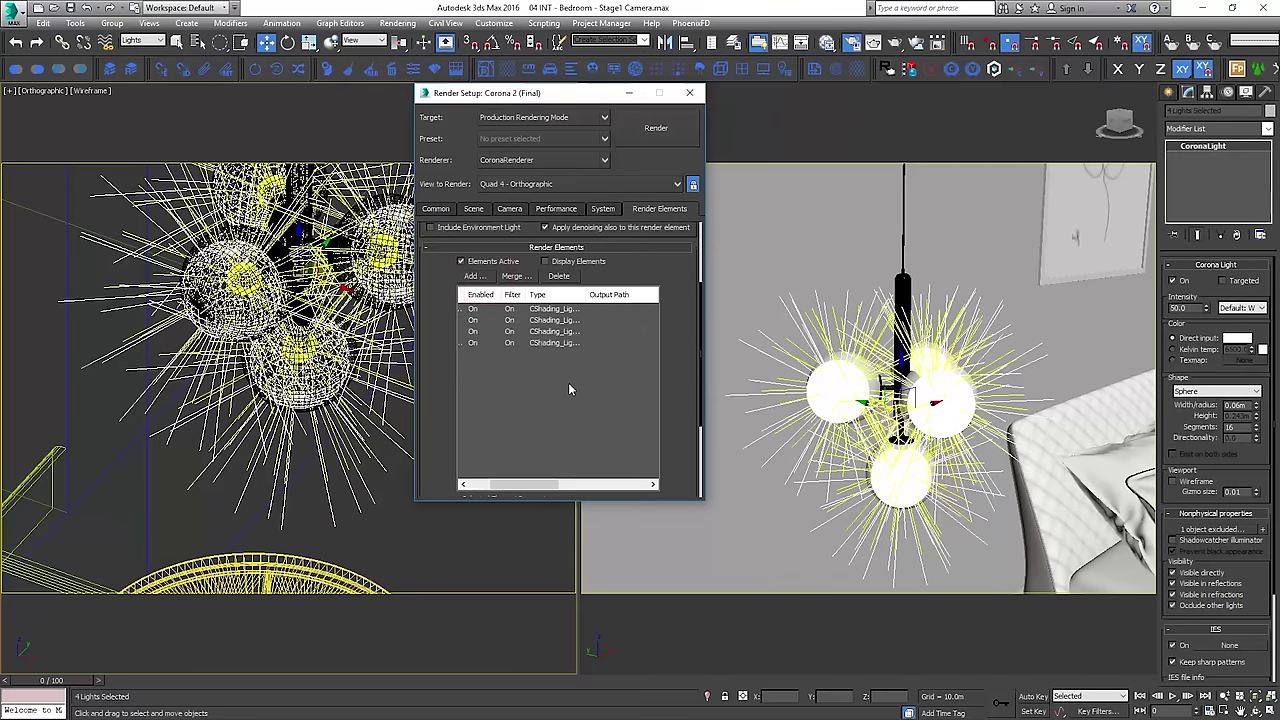
scroll(569, 386, down, 5)
click(566, 408)
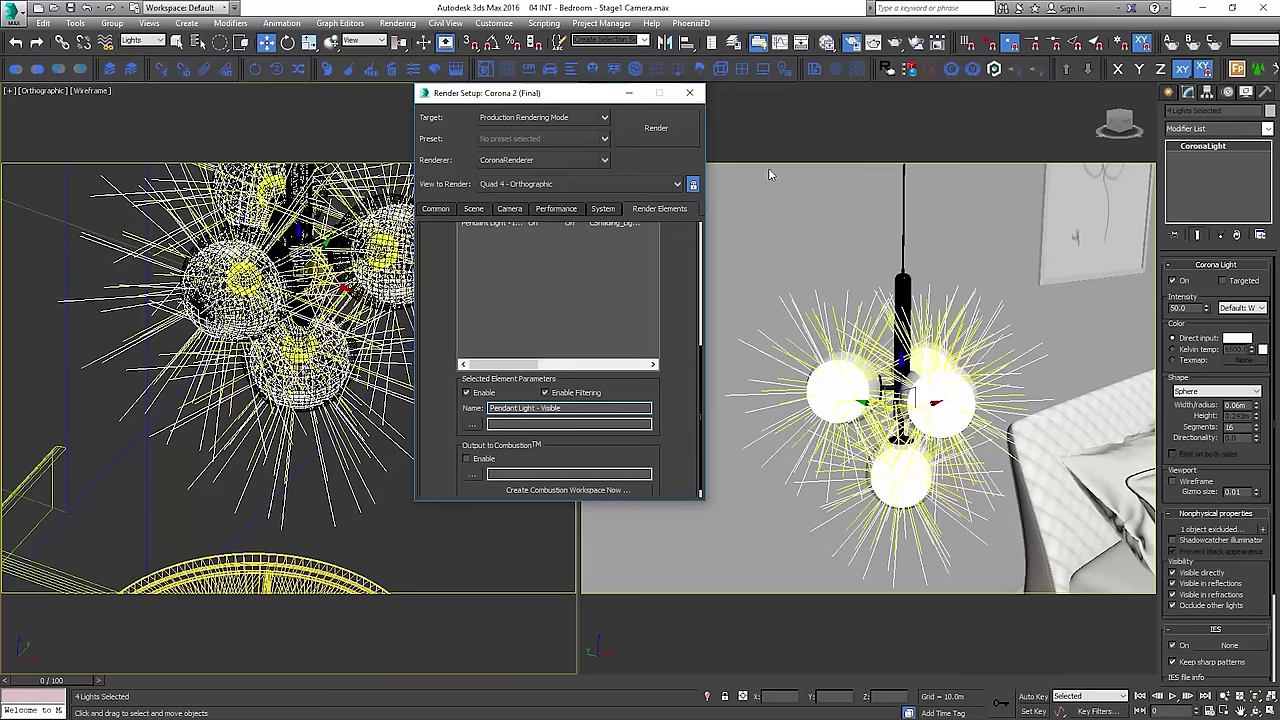
For the four selected lights, turn off visibility directly, in reflections and in refractions, and disable Occlude other lights
click(1197, 576)
click(1197, 584)
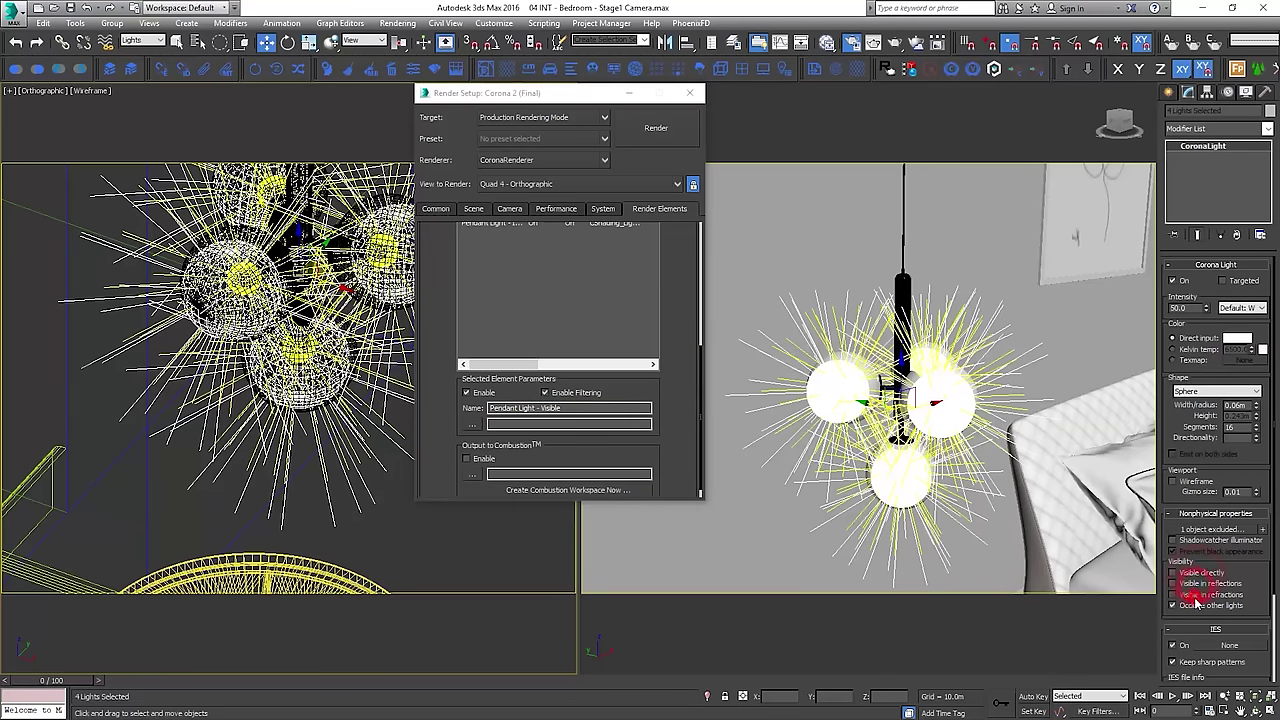
click(1197, 595)
click(1186, 606)
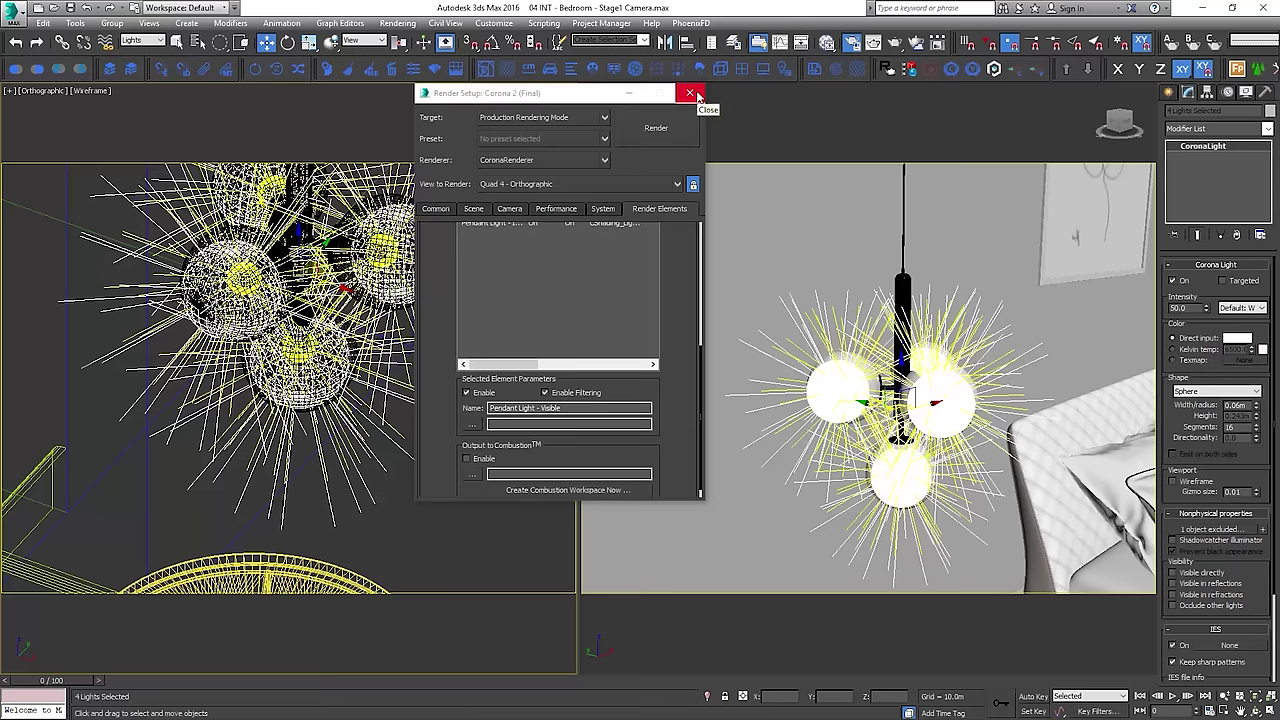
Close the render setup, return the orthographic viewport to CoronaCamera001, and start a Corona interactive render
click(691, 93)
key(c)
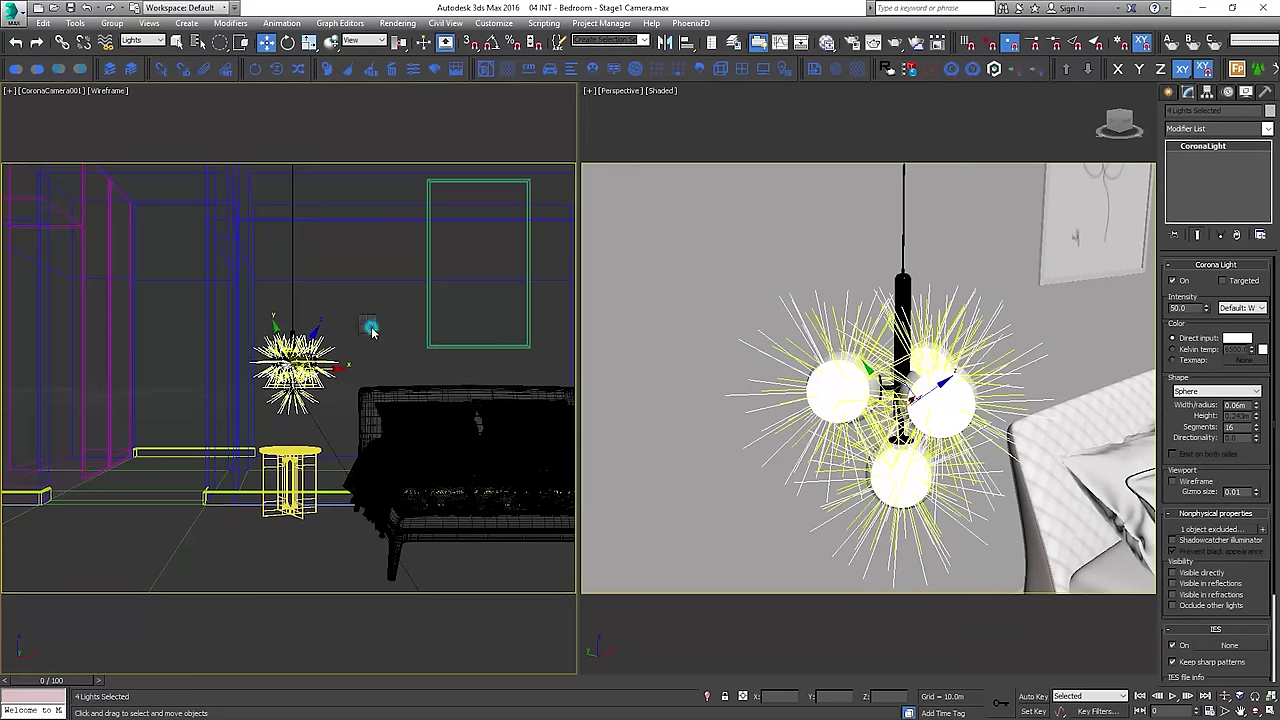
right_click(369, 326)
click(340, 266)
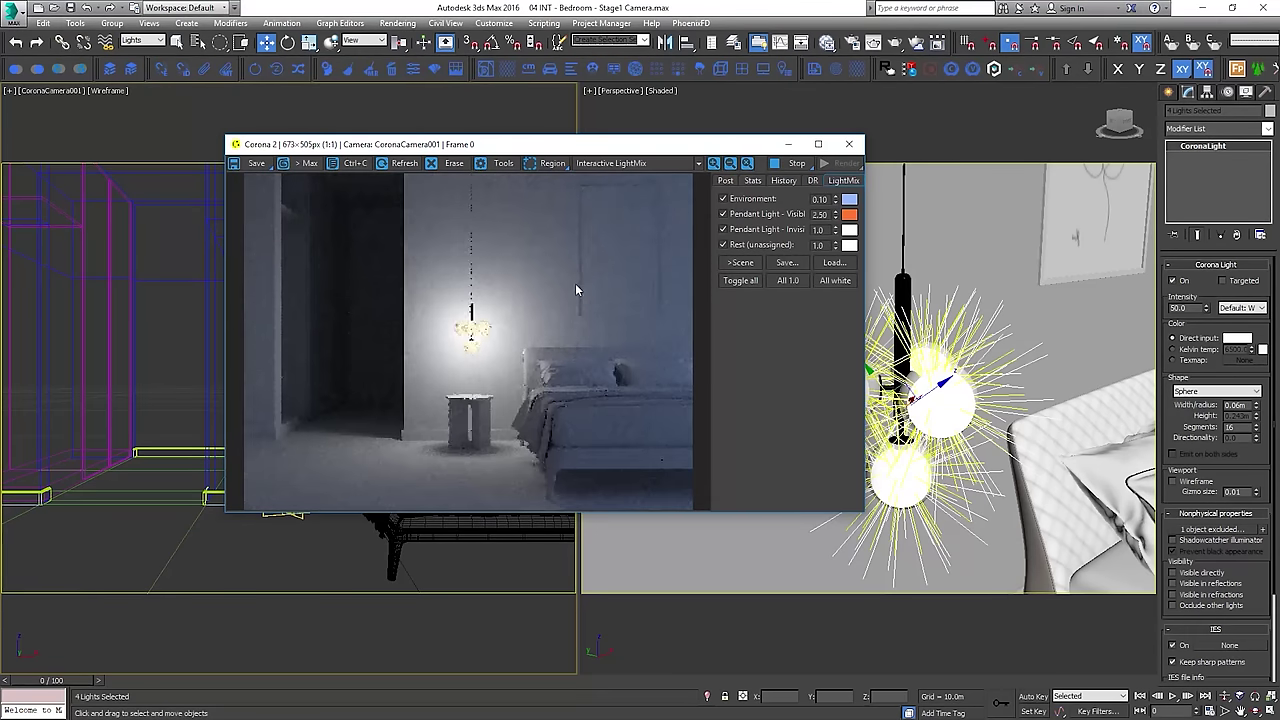
In LightMix, copy the orange colour of the visible pendant light to the invisible pendant light
click(849, 214)
drag(852, 234, 850, 230)
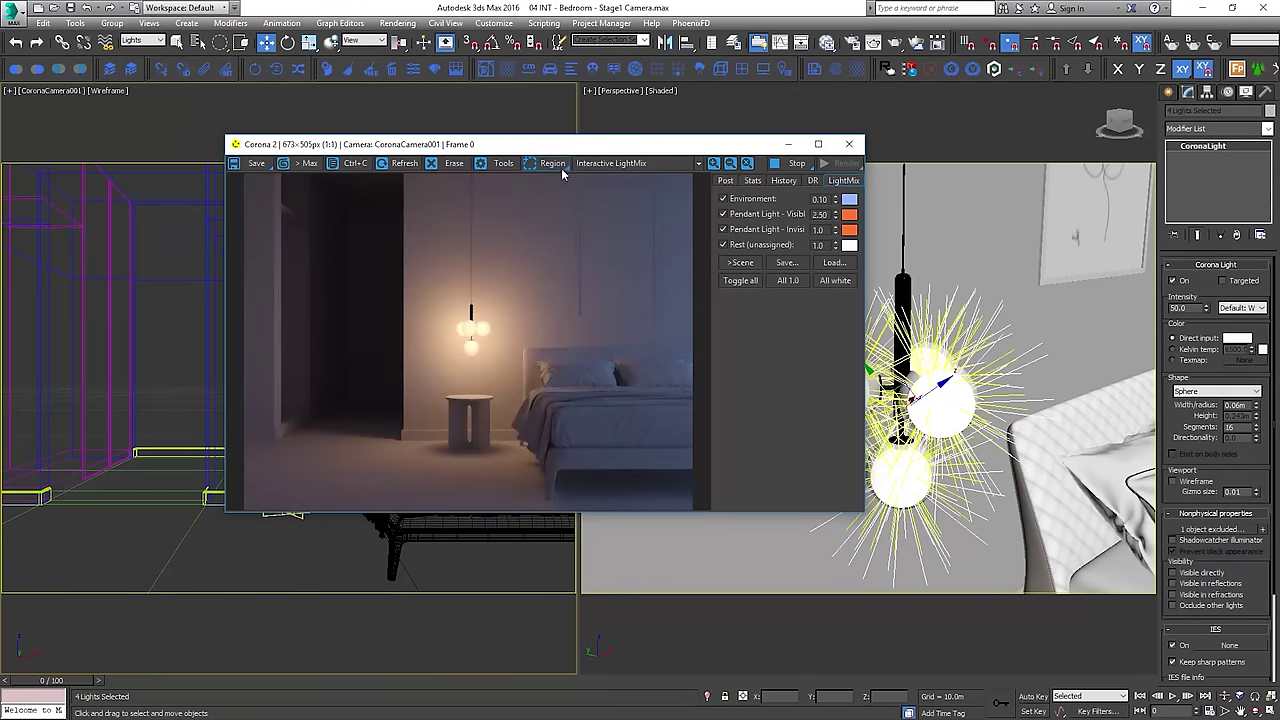
Restrict the interactive render to a region around the pendant globes, adjust its extent, and remove the region
click(530, 163)
drag(502, 313, 479, 376)
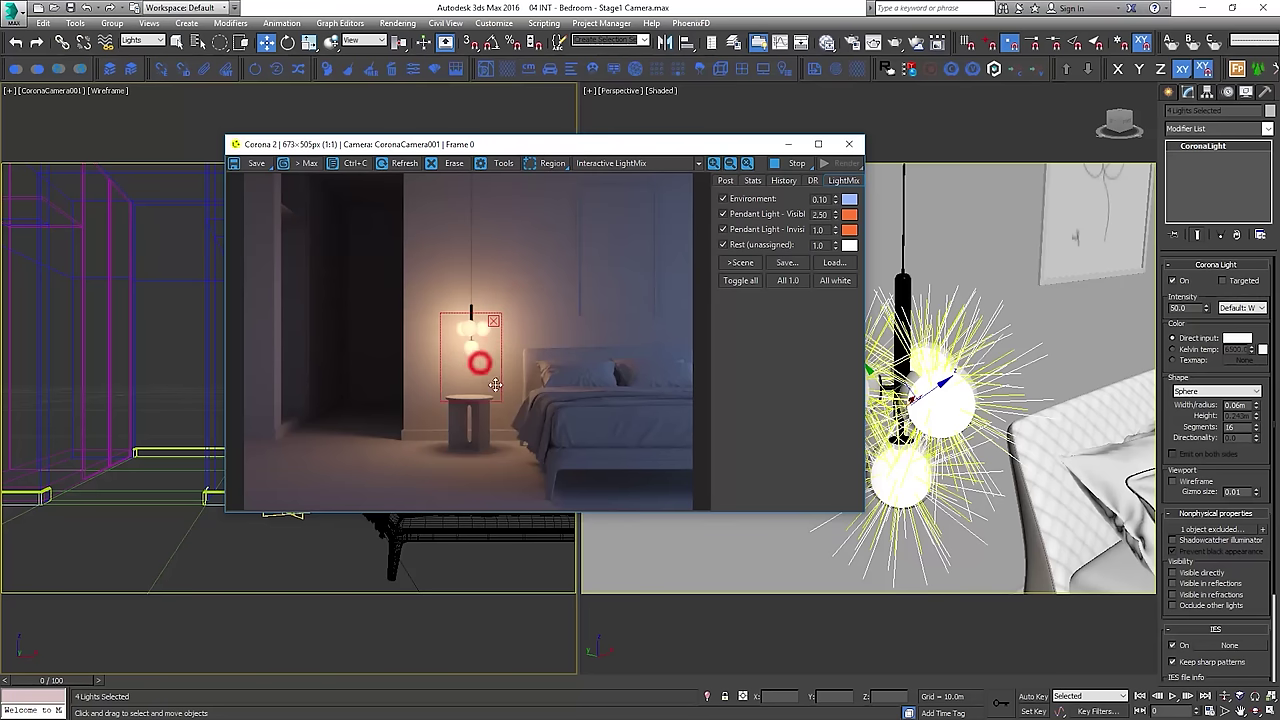
drag(494, 321, 495, 297)
click(492, 295)
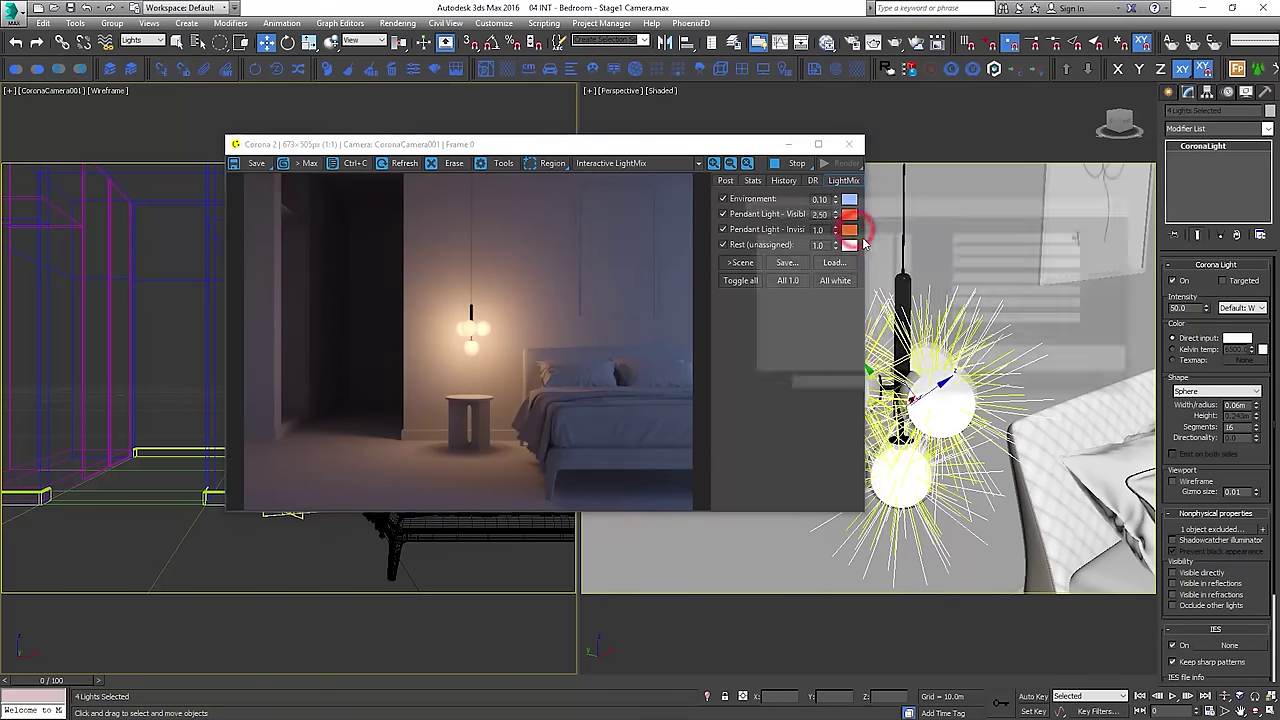
Lighten the invisible pendant light's LightMix colour to a paler orange by raising green and setting blue to 106
click(849, 229)
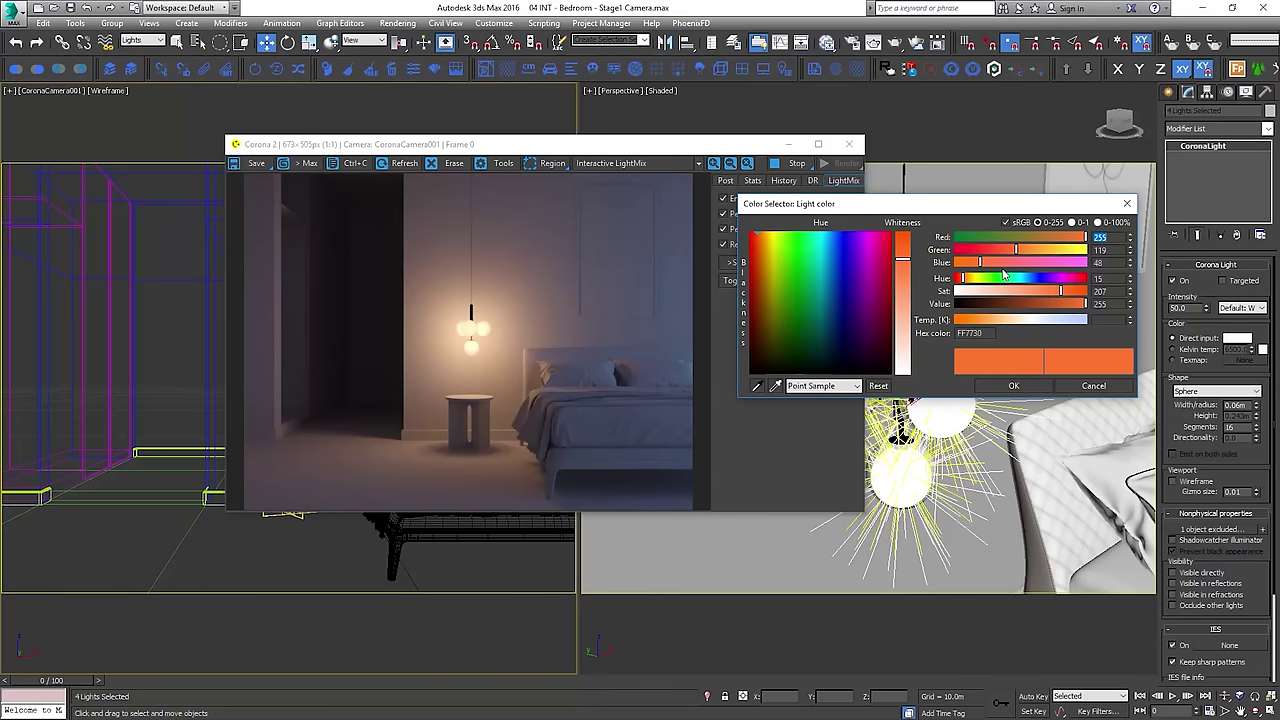
click(1010, 264)
drag(1028, 250, 1038, 252)
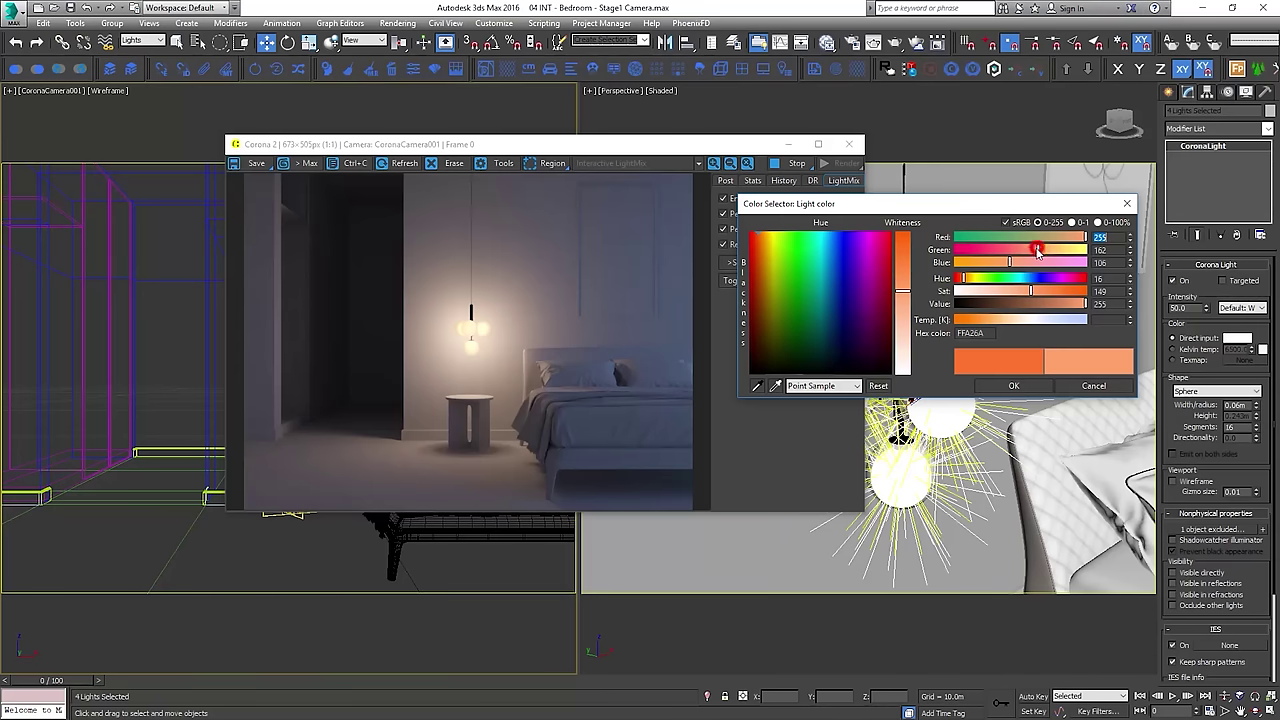
click(1037, 250)
drag(1035, 251, 1033, 250)
click(1013, 386)
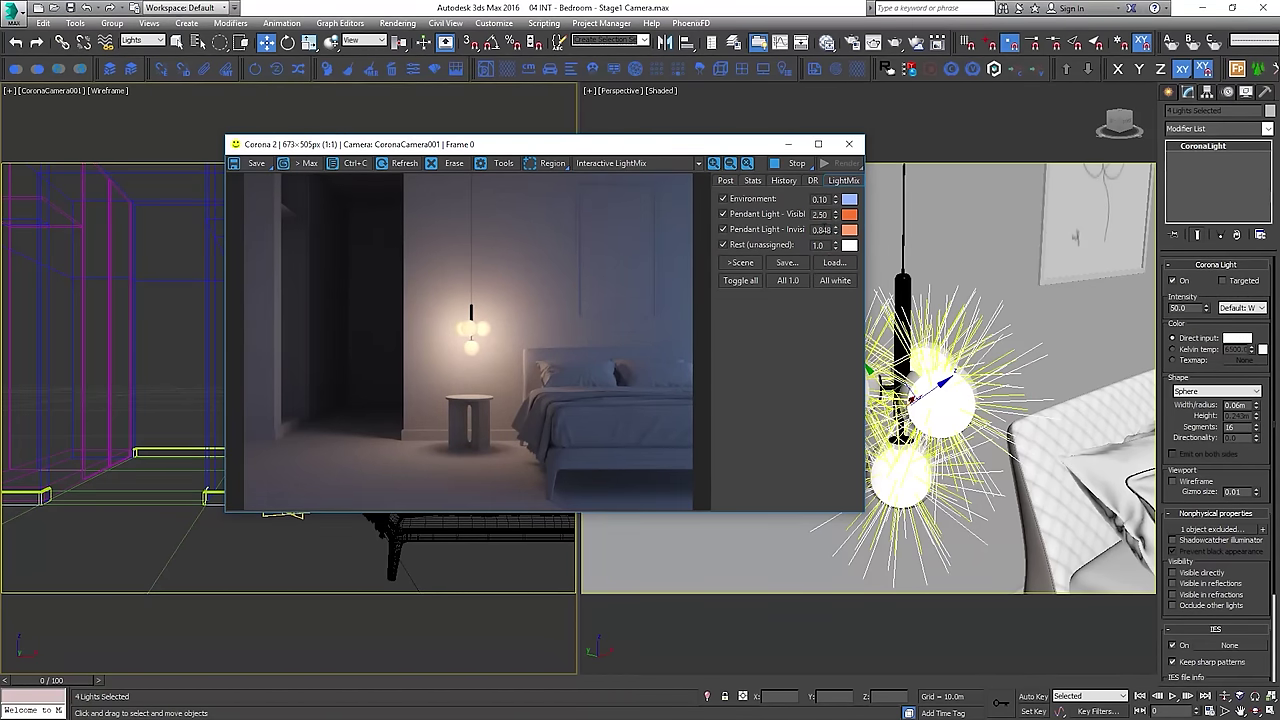
Try a LightMix intensity of 0.5 for the invisible pendant light and settle on 0.8
double_click(822, 229)
text(0.5)
key(Return)
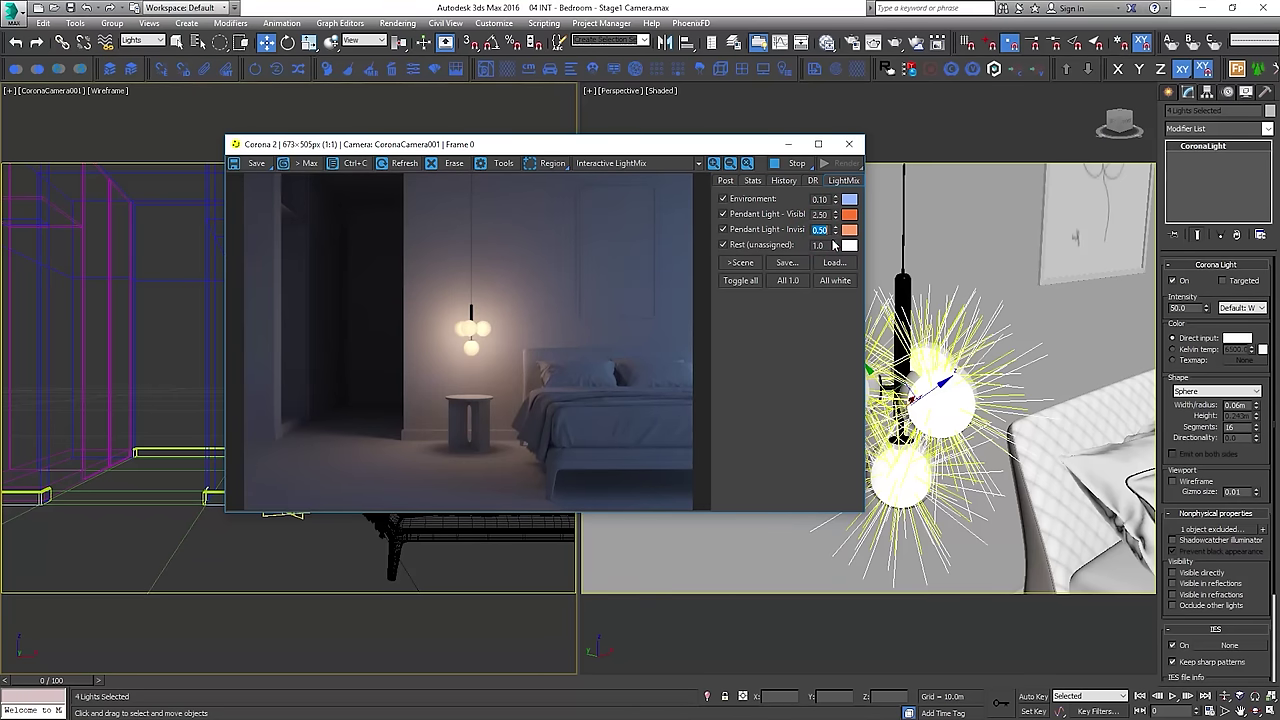
text(0.8)
key(Return)
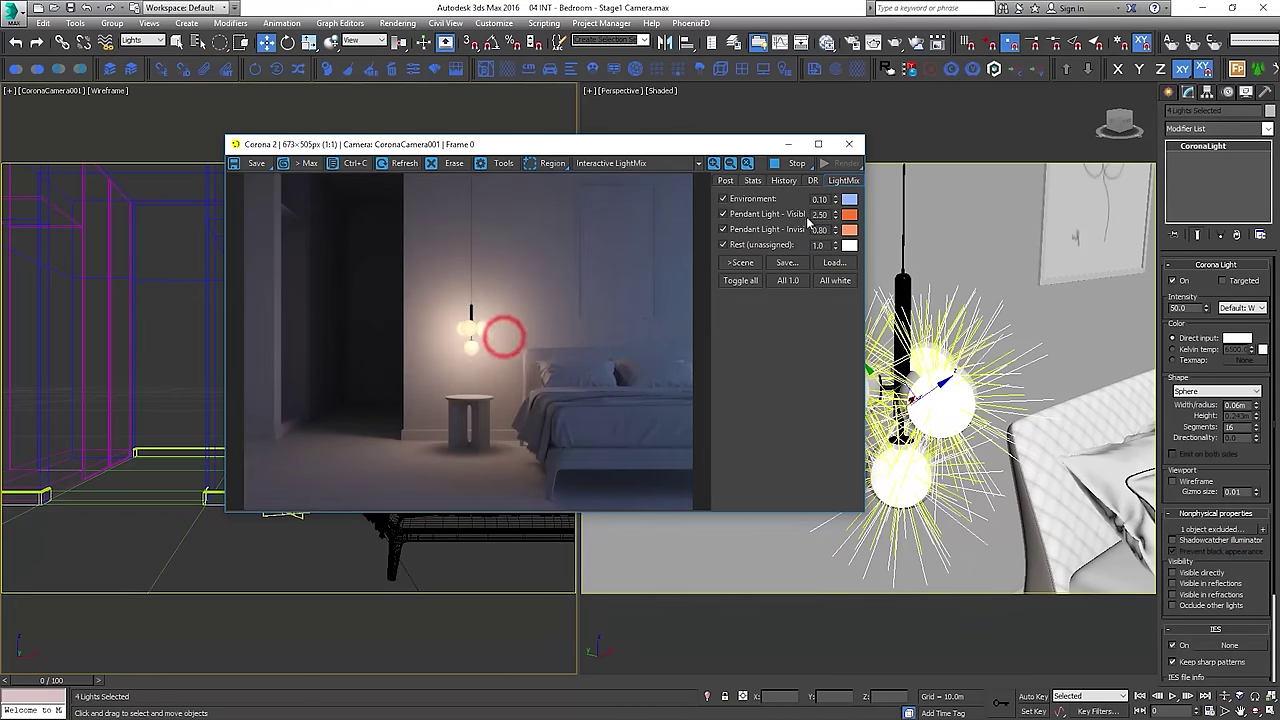
Enable Bloom and Glare in the post-processing settings with bloom intensity 2 and glare intensity 2
click(722, 181)
scroll(845, 436, down, 2)
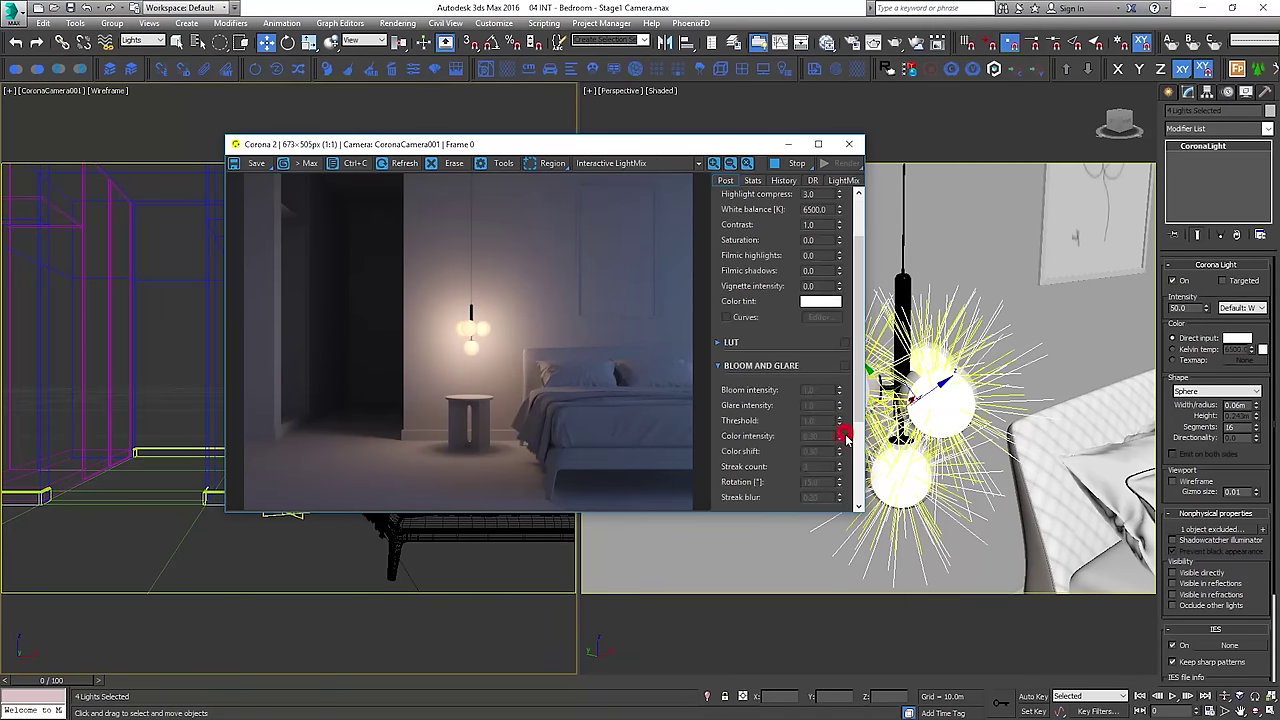
click(845, 365)
text(2)
key(Return)
key(Tab)
text(2)
key(Return)
Inspect the pendant globes up close and compare the render with Bloom and Glare off and on
click(570, 345)
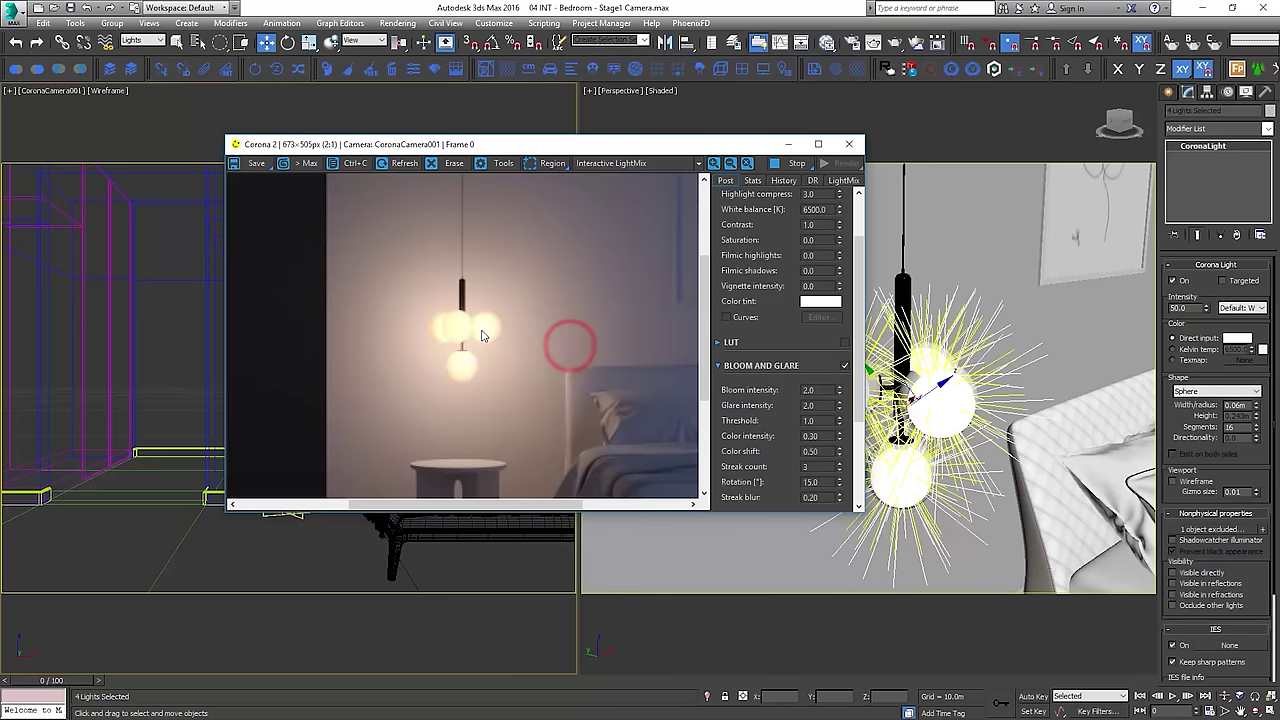
click(844, 366)
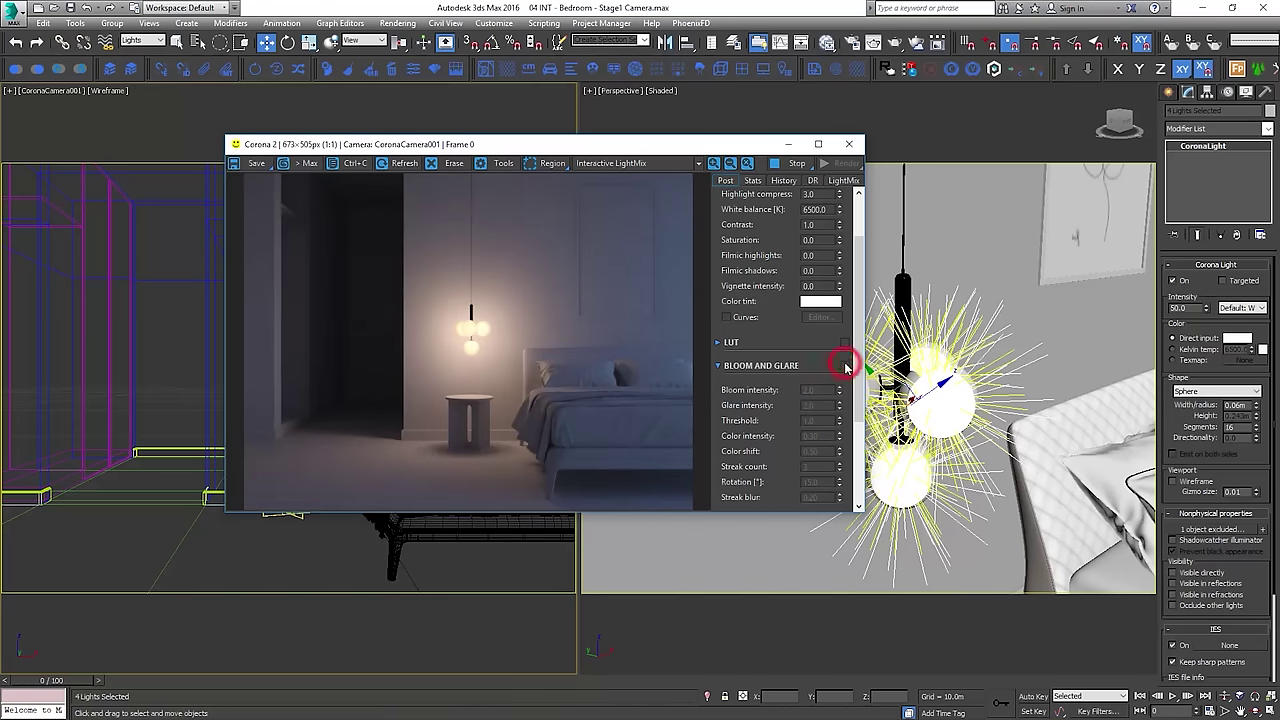
click(844, 366)
click(844, 366)
click(844, 366)
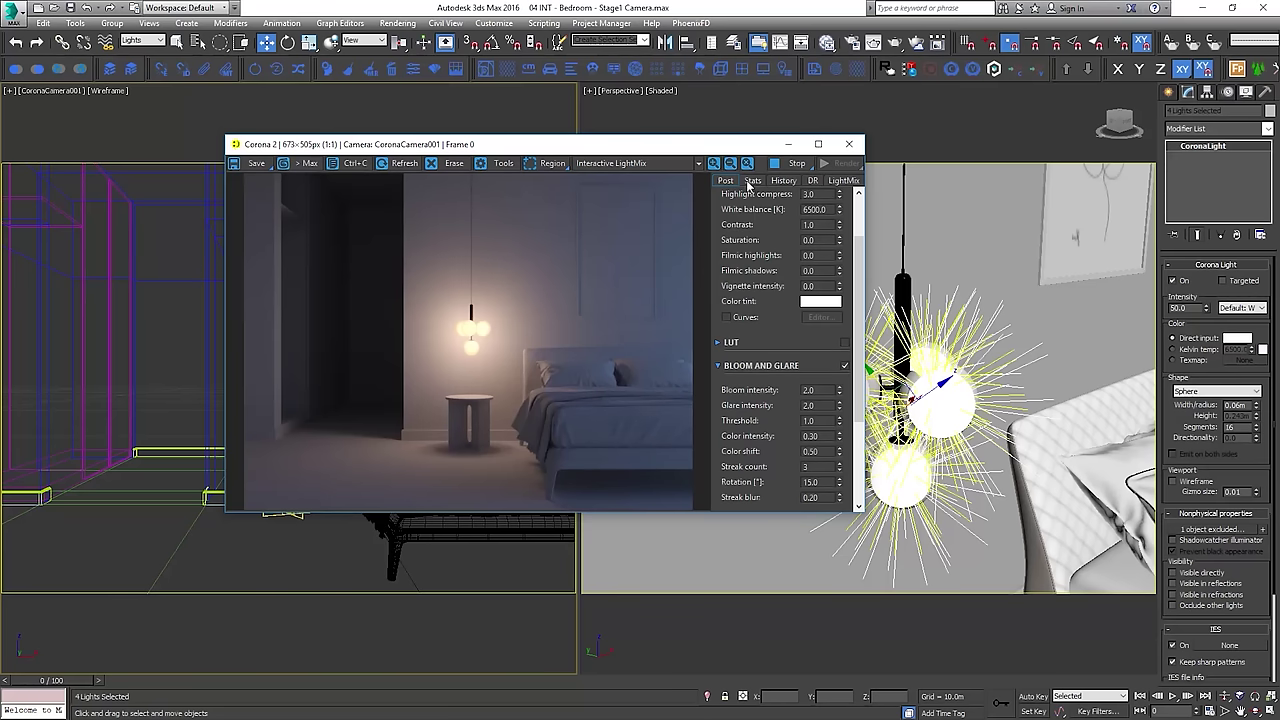
In a wireframe Top view, clone the four selected lights as copies to the opposite side of the bed
click(843, 180)
drag(845, 143, 700, 111)
key(t)
scroll(1005, 338, down, 5)
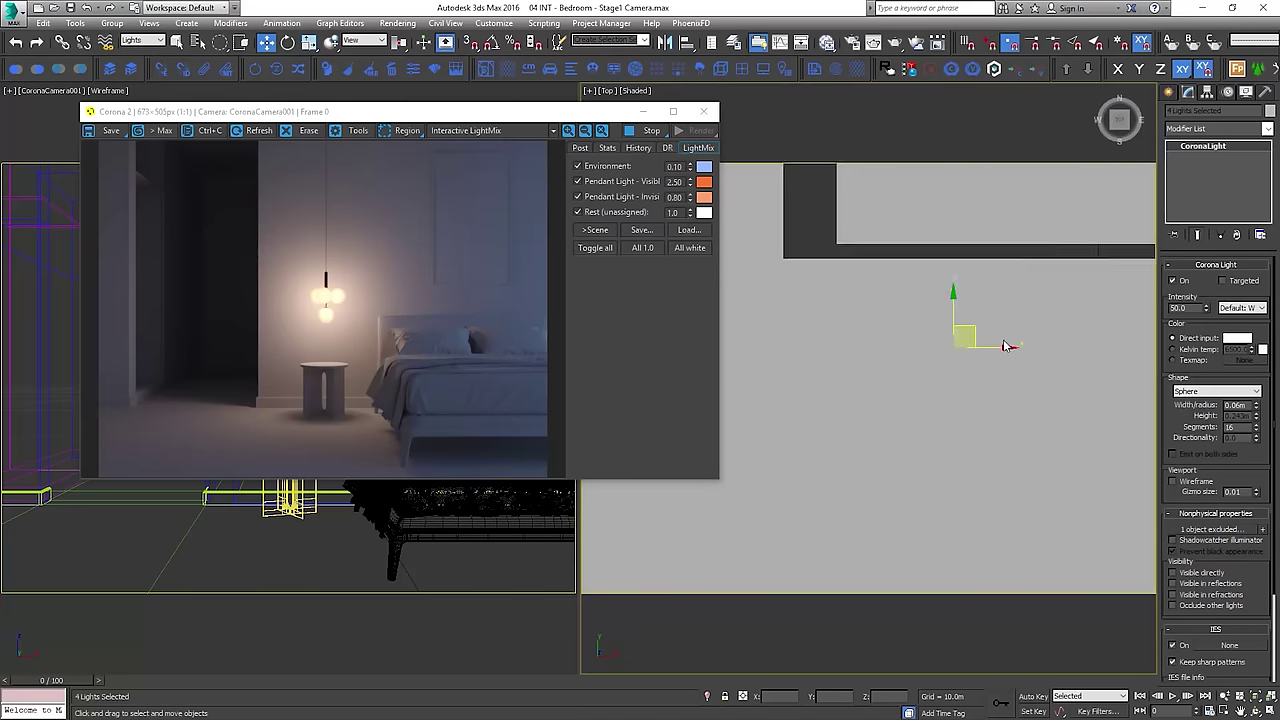
key(F3)
scroll(1005, 338, up, 2)
scroll(833, 347, down, 3)
drag(893, 348, 1057, 350)
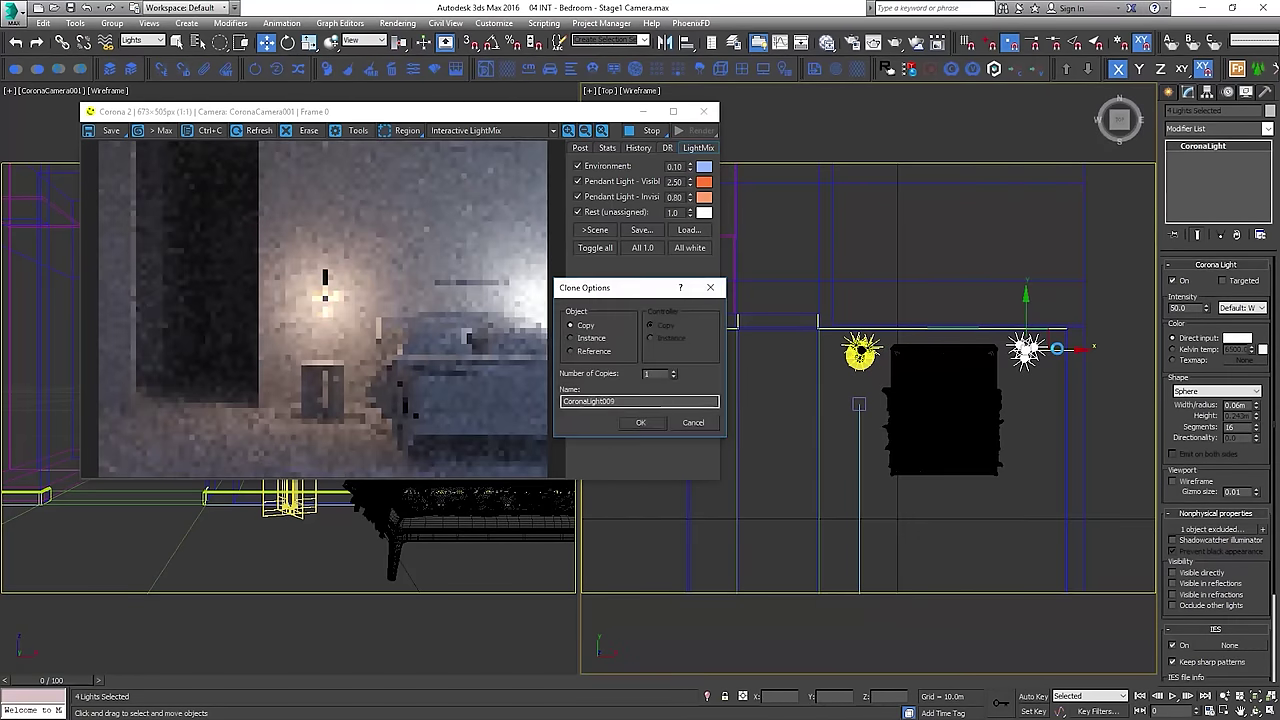
key(Return)
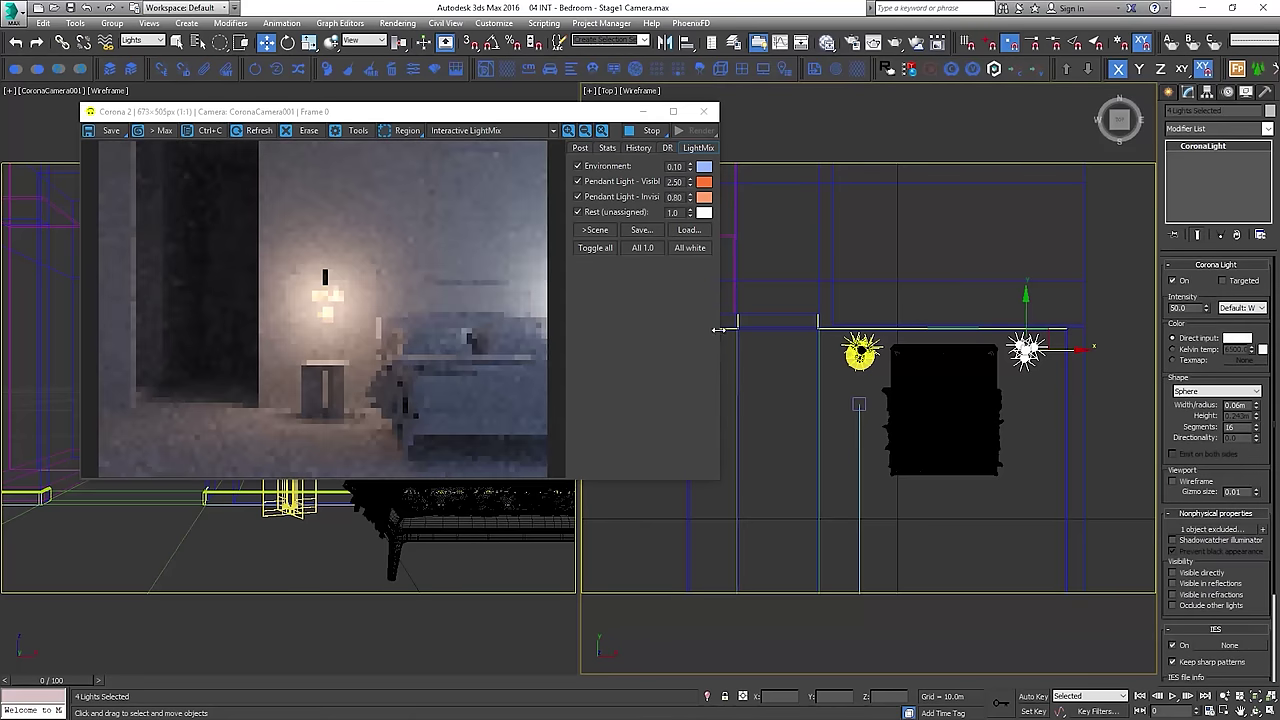
Using a temporary render region beside the bed, copy the invisible pendant light's colour to Rest (unassigned) in LightMix
click(407, 130)
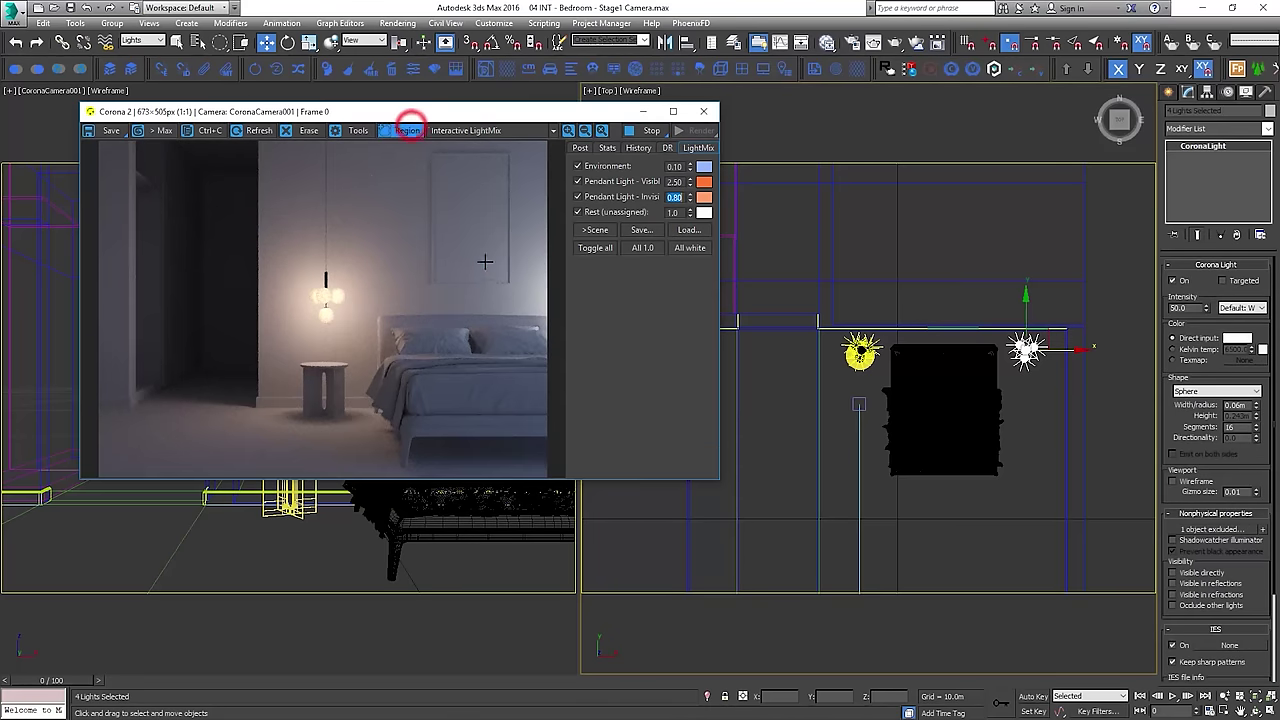
drag(489, 265, 523, 306)
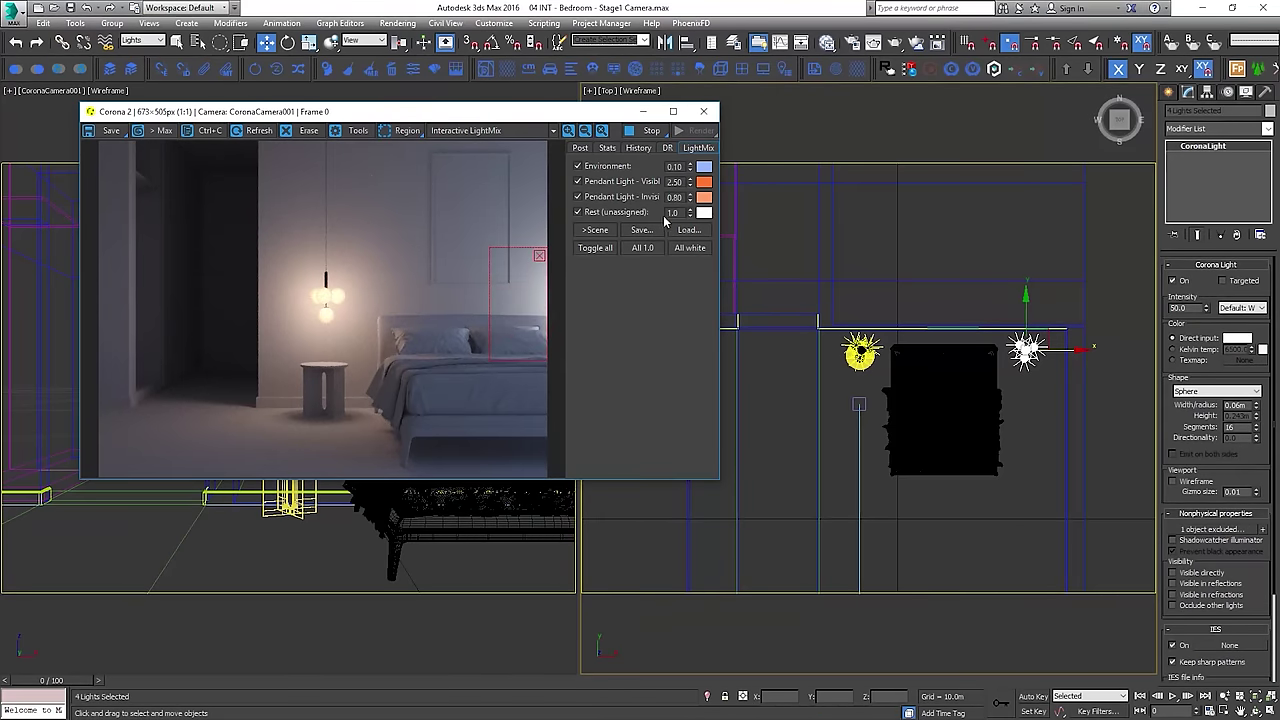
drag(703, 198, 704, 212)
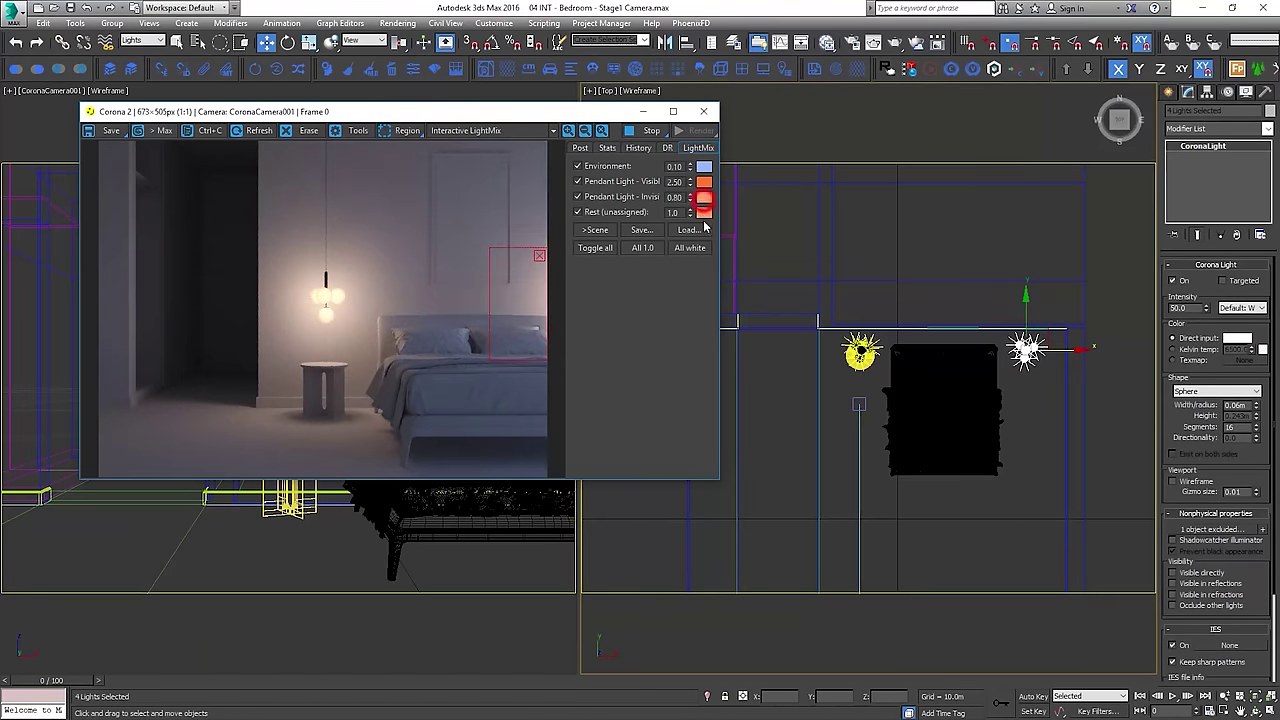
click(539, 256)
click(577, 212)
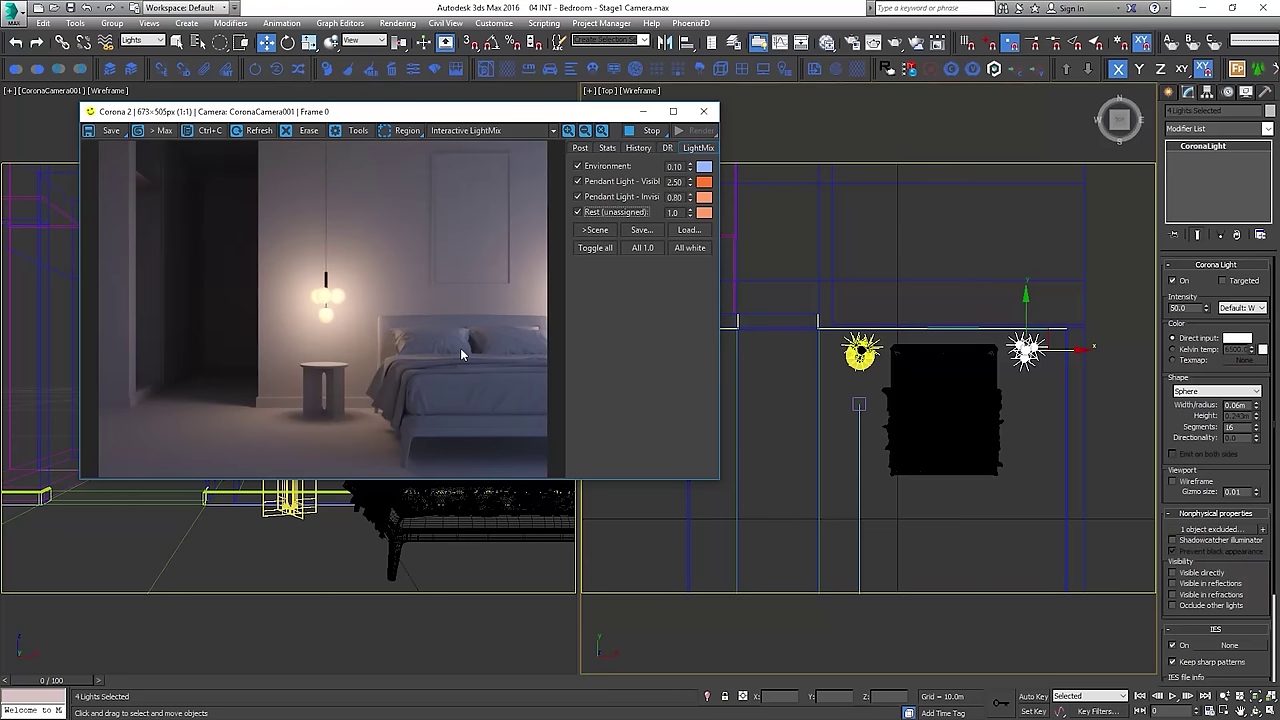
Stop the interactive render and set the LightMix intensity of Rest (unassigned) to 0.3
click(652, 129)
drag(690, 213, 687, 255)
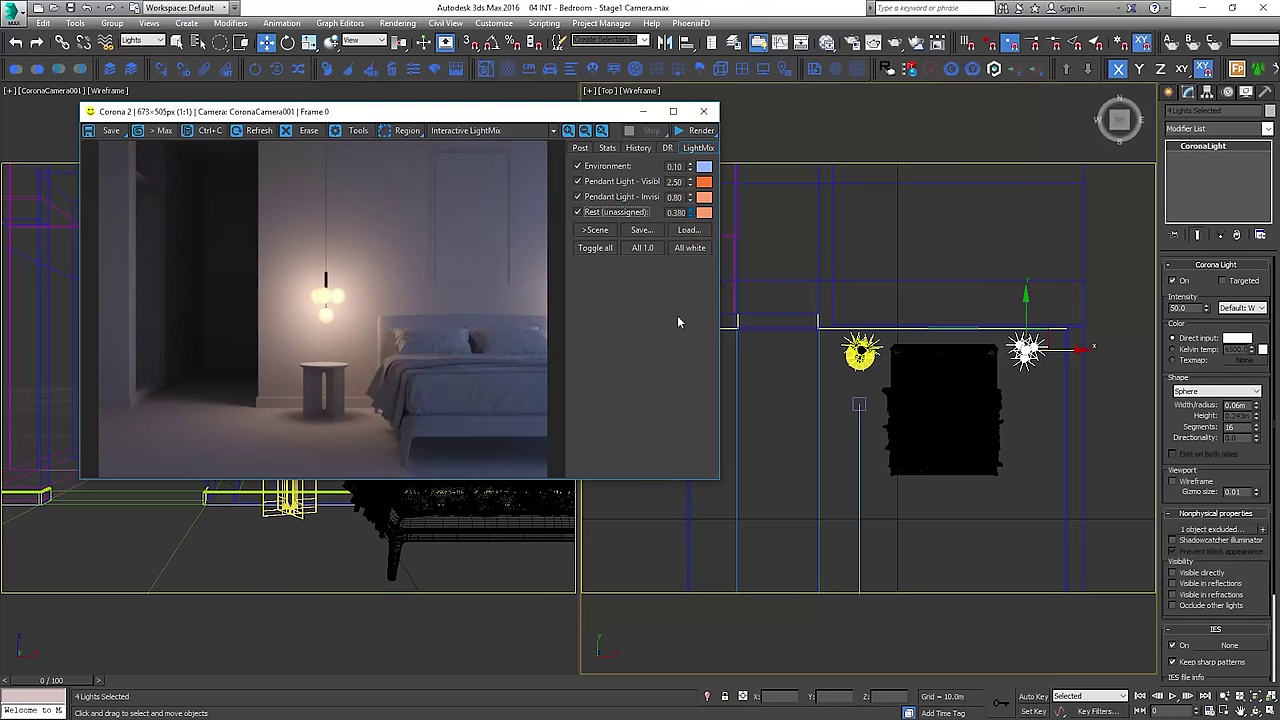
double_click(675, 212)
text(10.2)
key(Return)
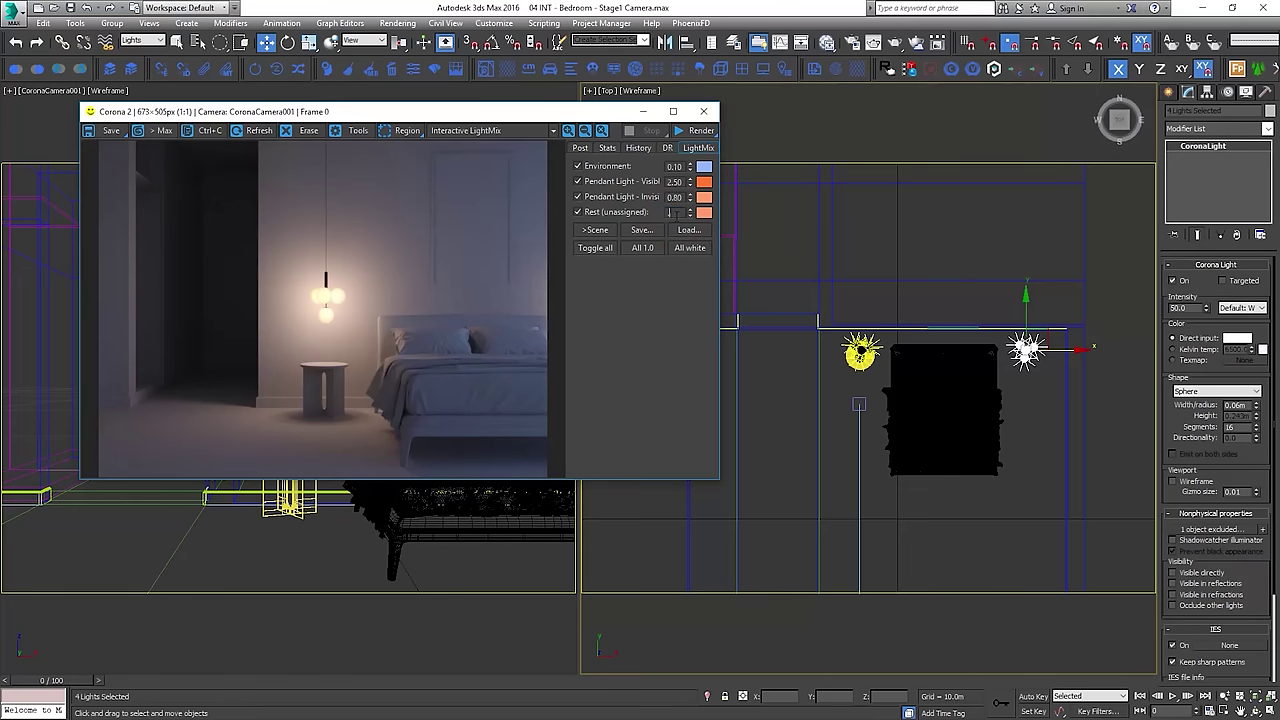
text(0.3)
key(Return)
Add another CShading_LightSelect render element for the newly copied lights
click(850, 45)
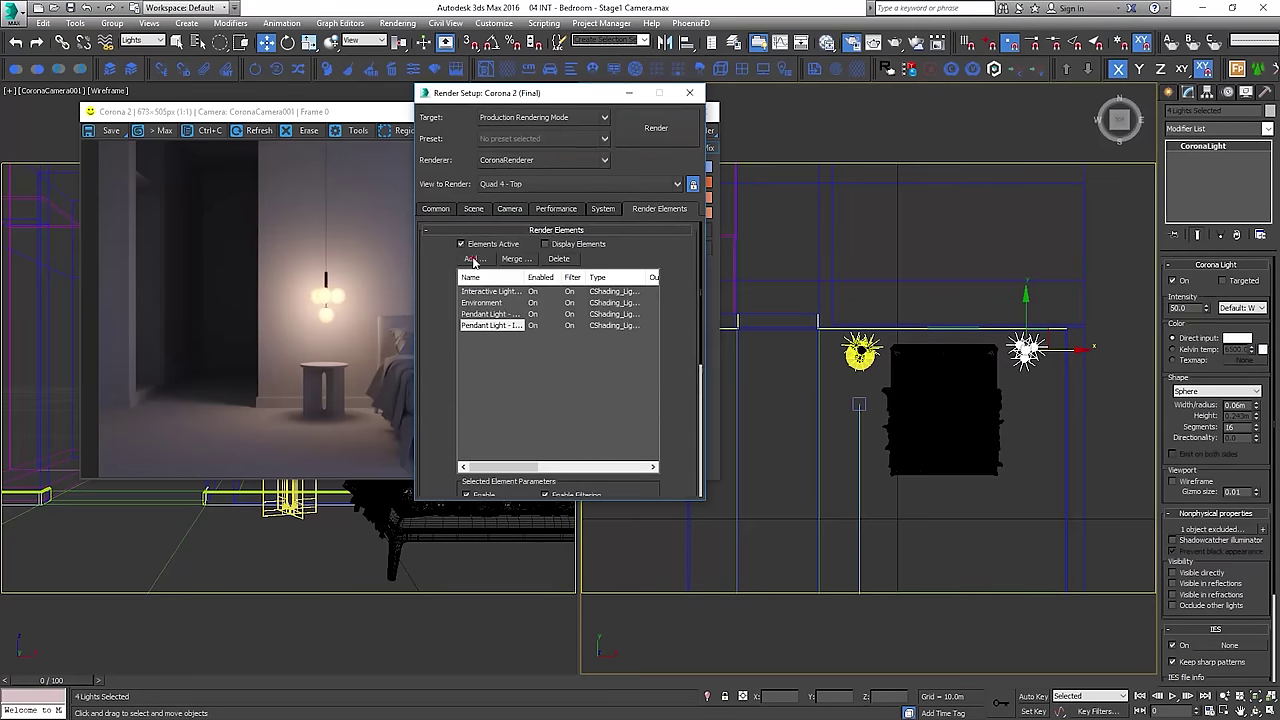
click(470, 258)
scroll(610, 343, down, 3)
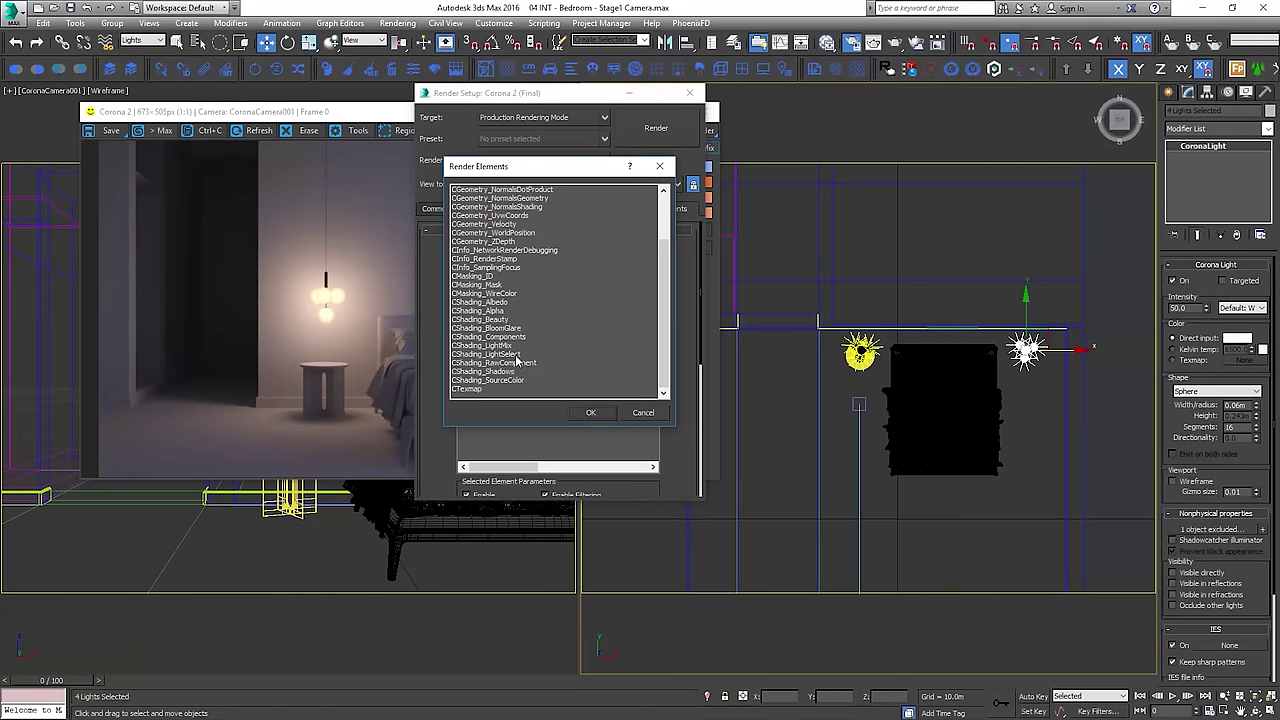
double_click(500, 353)
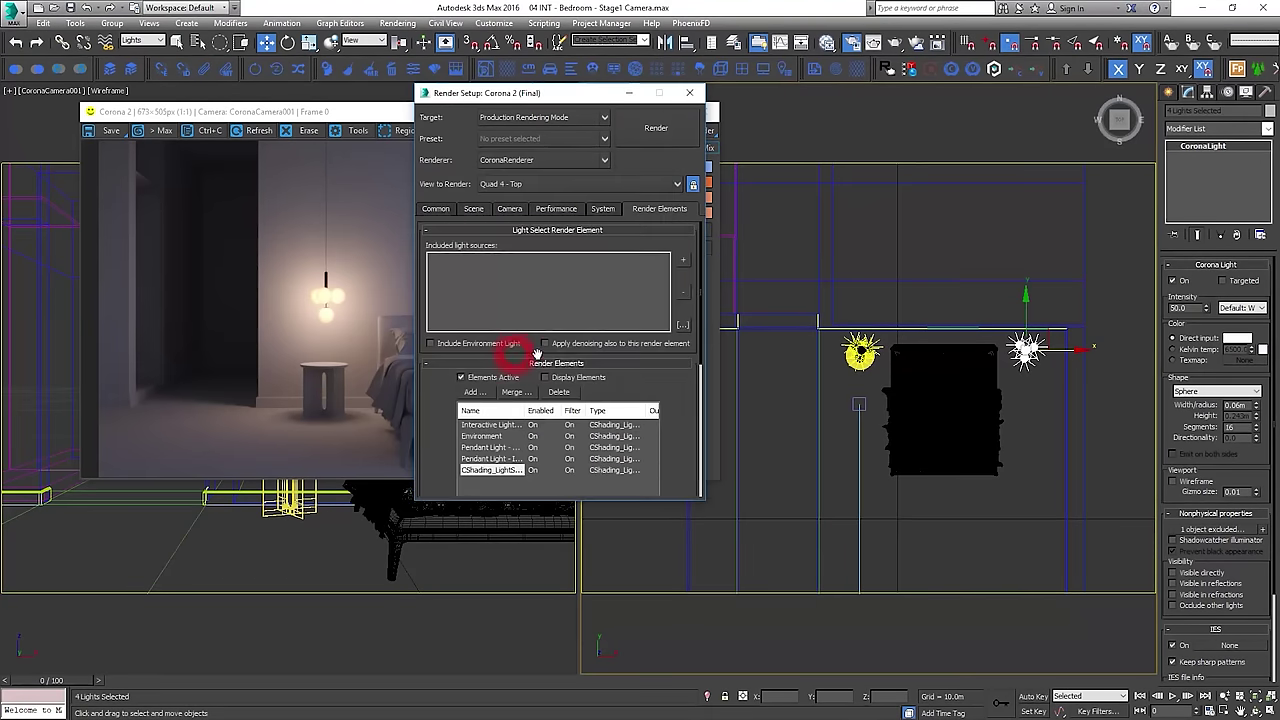
Include the four selected lights in the new light-select element and begin its name with Pendant
click(683, 260)
drag(683, 400, 690, 155)
double_click(585, 393)
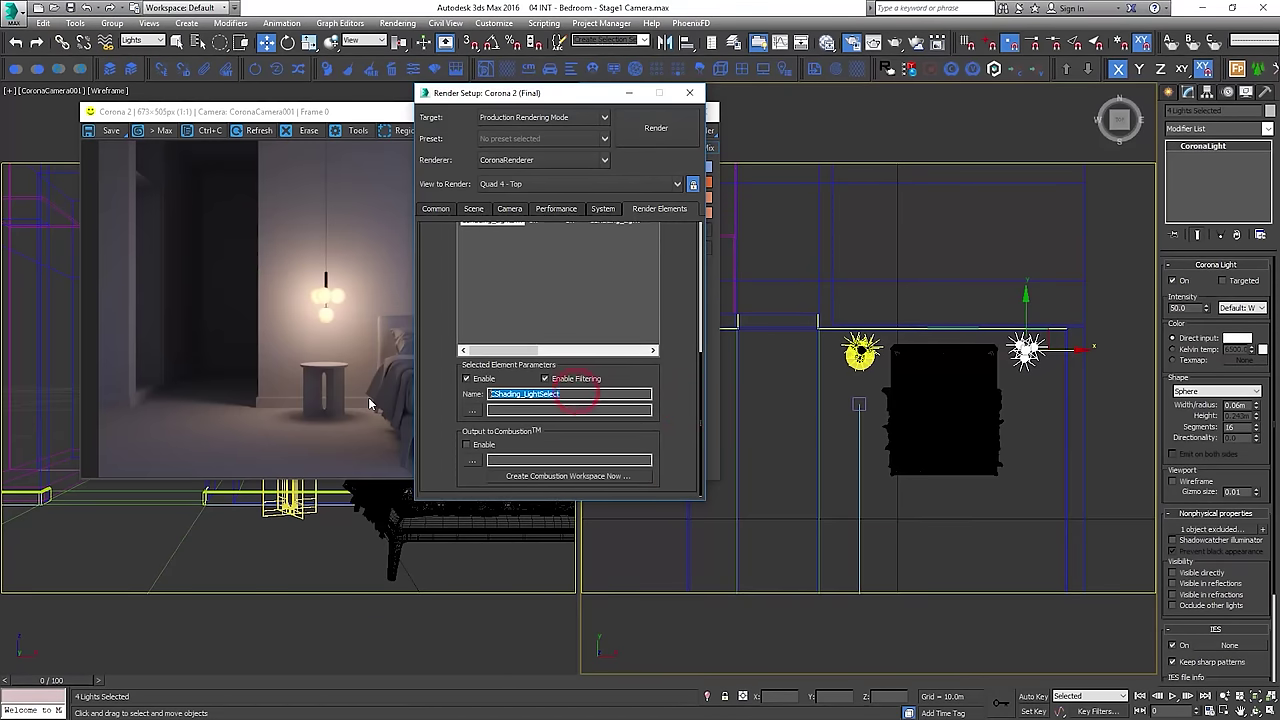
text(Pendant)
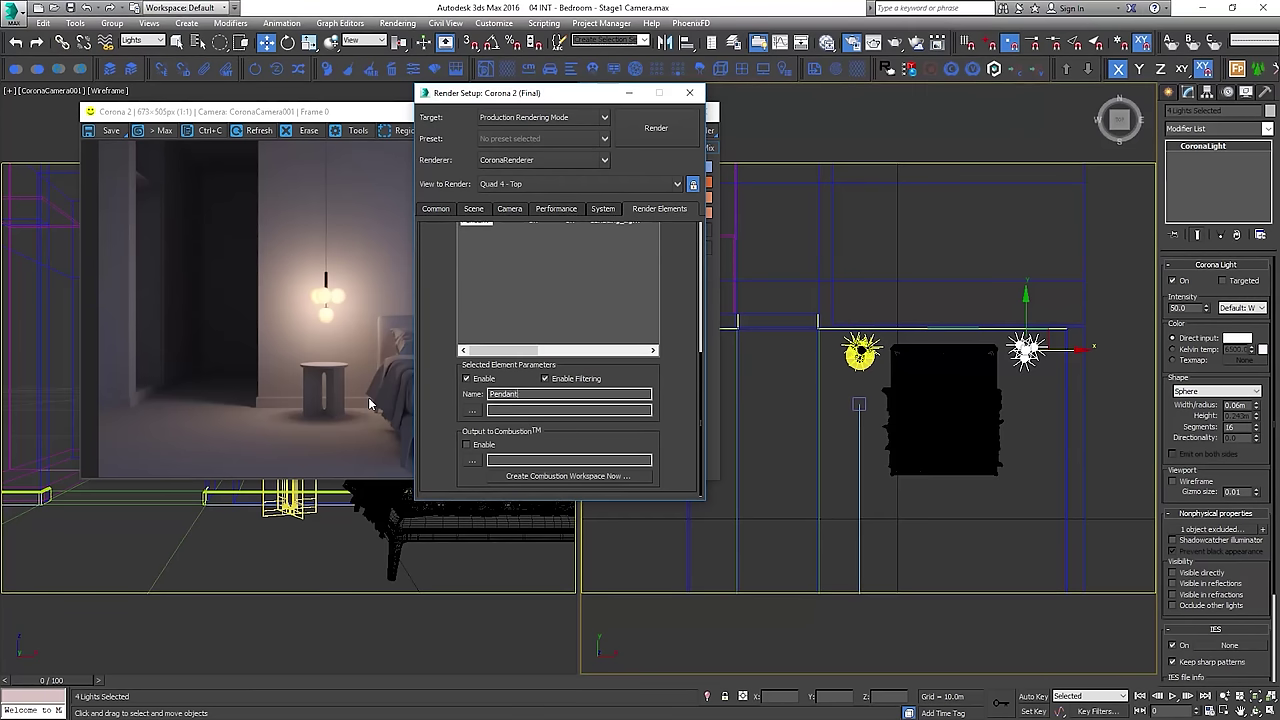